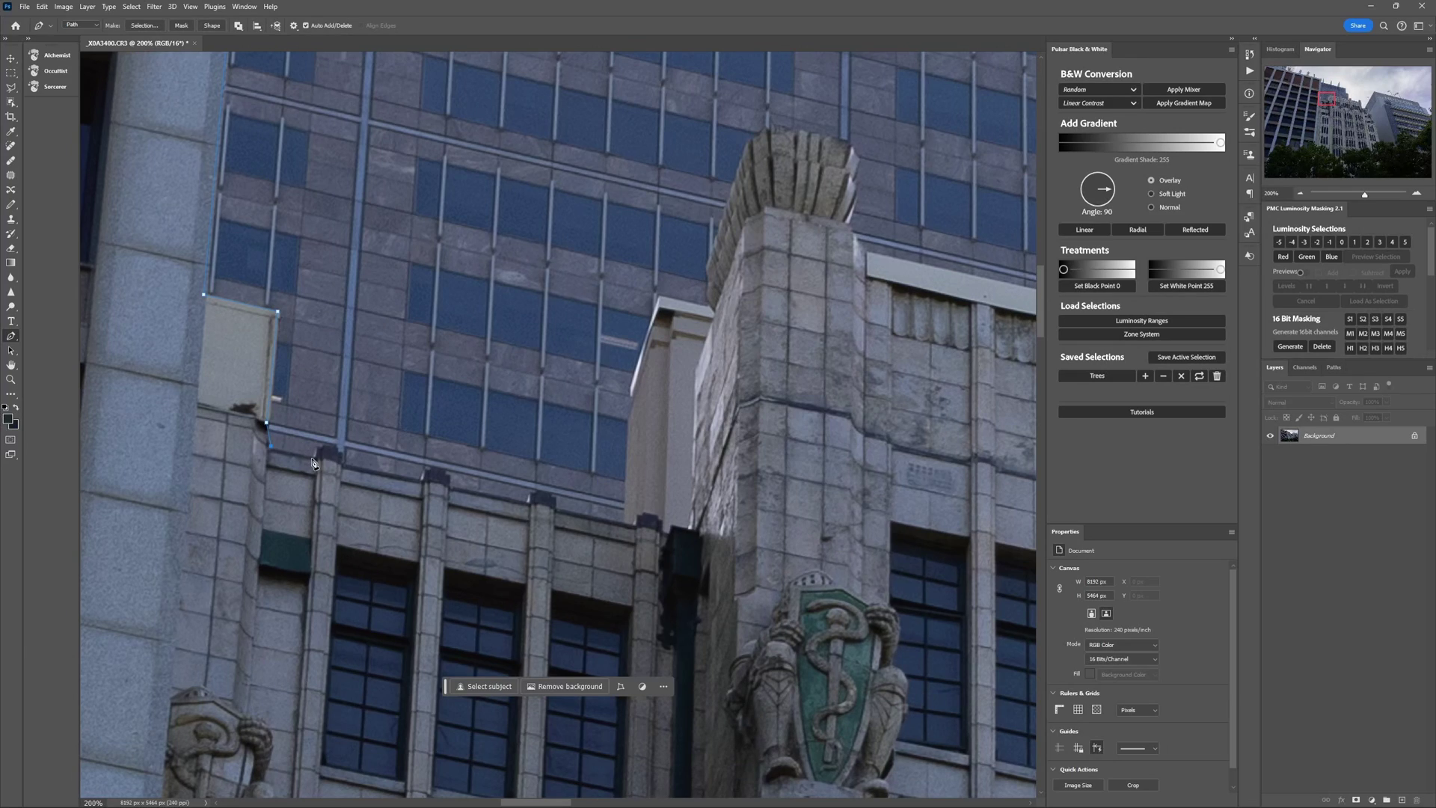
Extend the Pen path along the central building's lower parapet, outlining its four small column tops up to the large stone pillar
click(314, 456)
click(317, 447)
click(324, 445)
click(342, 453)
click(424, 472)
click(451, 480)
click(530, 499)
click(537, 491)
click(552, 495)
click(555, 506)
click(635, 522)
click(643, 514)
click(652, 514)
click(658, 520)
click(662, 530)
click(670, 529)
click(689, 528)
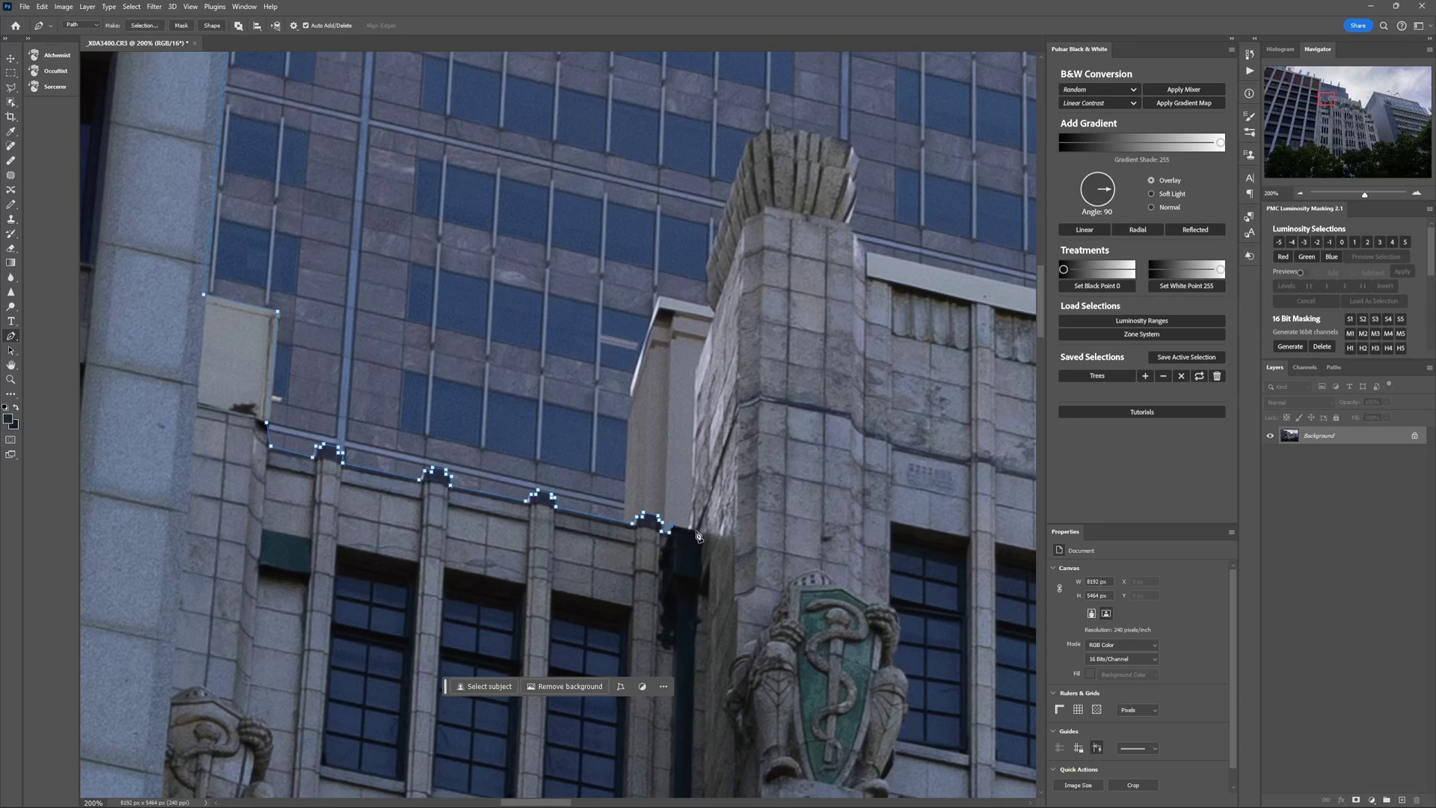
Trace the path up the large stone pillar's left side and around its fluted crown
click(716, 311)
click(708, 290)
click(706, 279)
click(704, 268)
click(749, 140)
click(771, 126)
click(850, 143)
click(860, 159)
click(852, 224)
Extend the path along the central building's upper parapet and around the fluted crowns of the next pillars
scroll(852, 226, right, 6)
scroll(852, 226, up, 1)
click(853, 348)
click(867, 307)
click(901, 262)
click(946, 271)
click(976, 282)
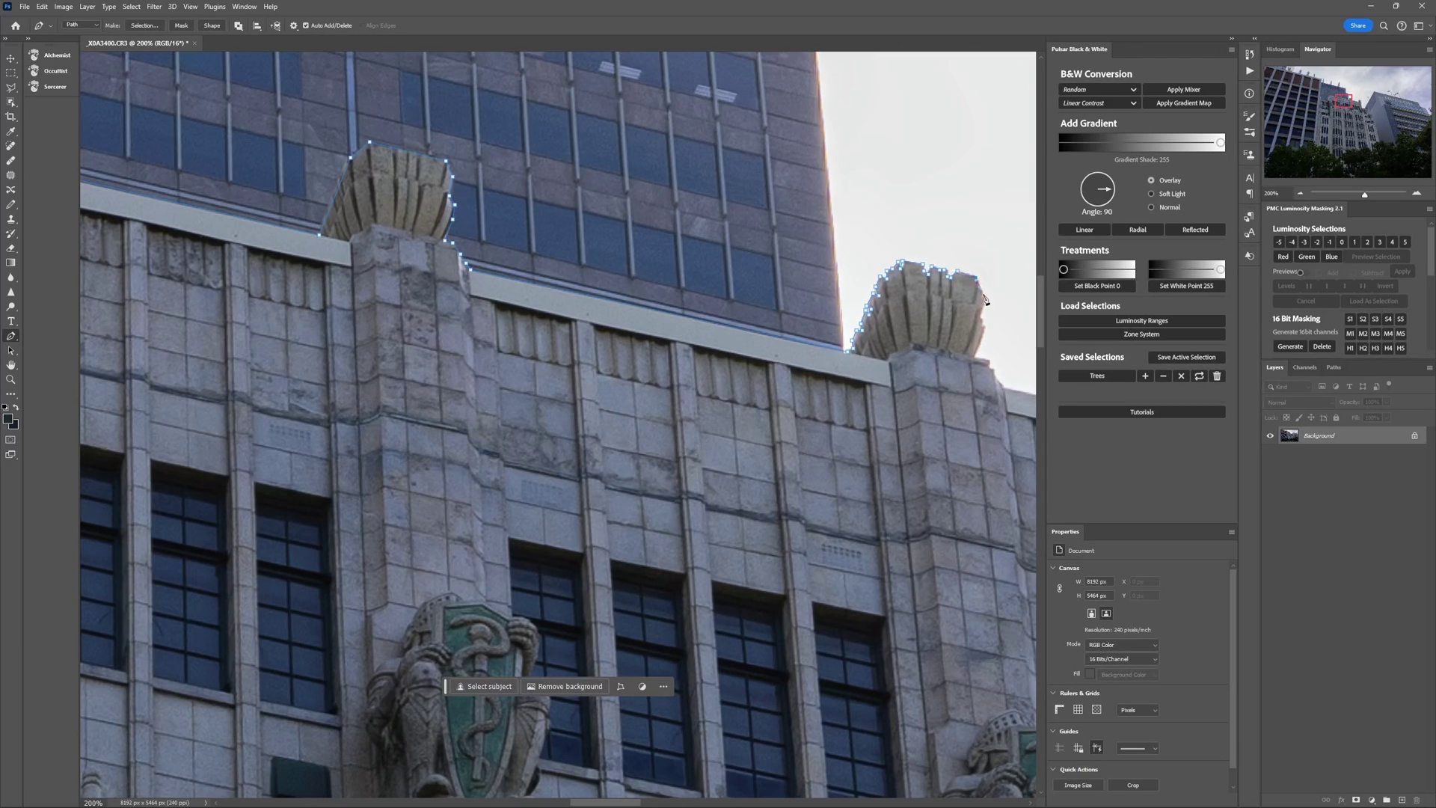
Carry the path down the last tall pillar and along the lower parapet toward the Hudson building
scroll(977, 283, up, 1)
scroll(1003, 449, right, 5)
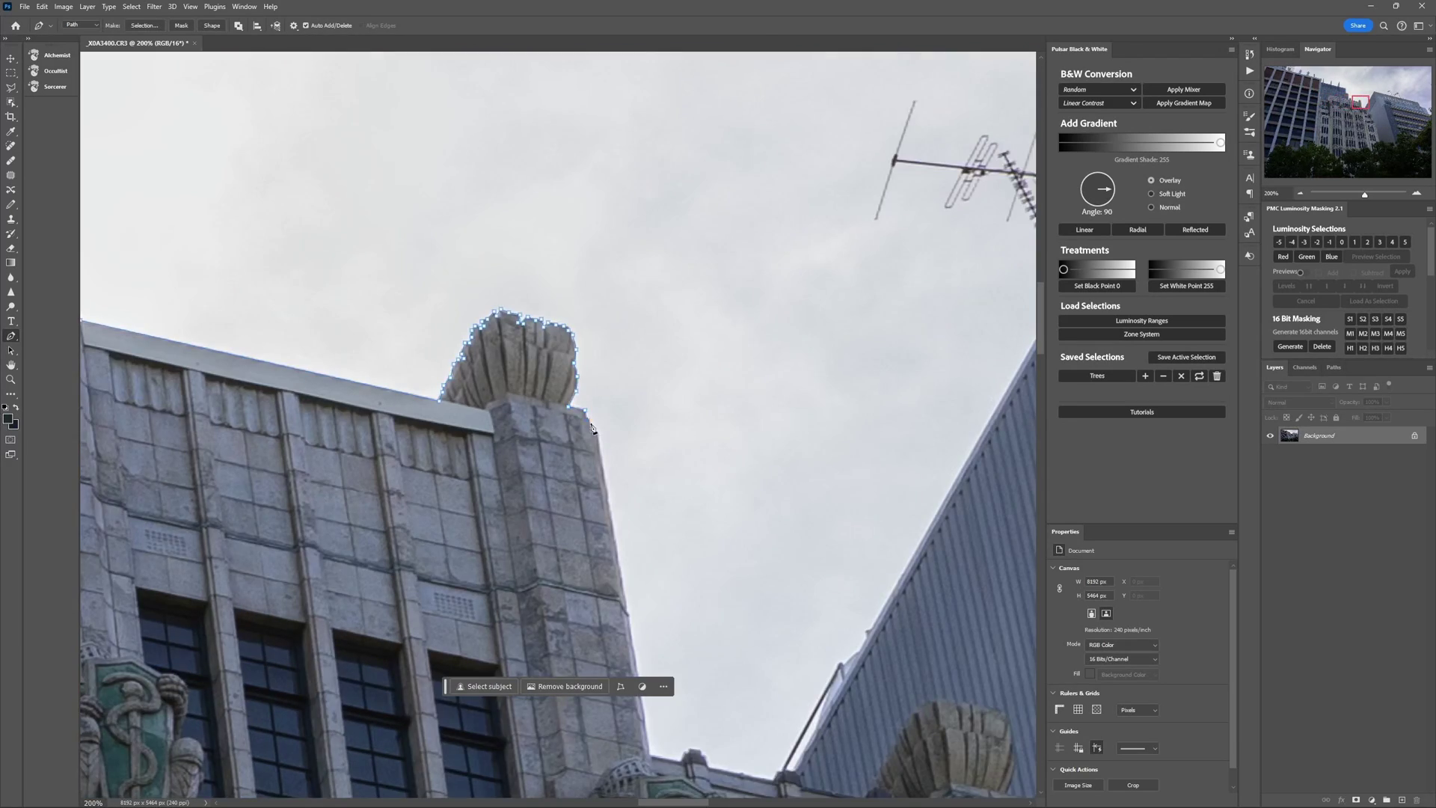
scroll(587, 425, down, 3)
click(628, 470)
click(750, 495)
Close the path outside the canvas, running around its right, lower and left sides to enclose all the buildings and trees
key(ctrl+minus)
key(ctrl+minus)
key(ctrl+plus)
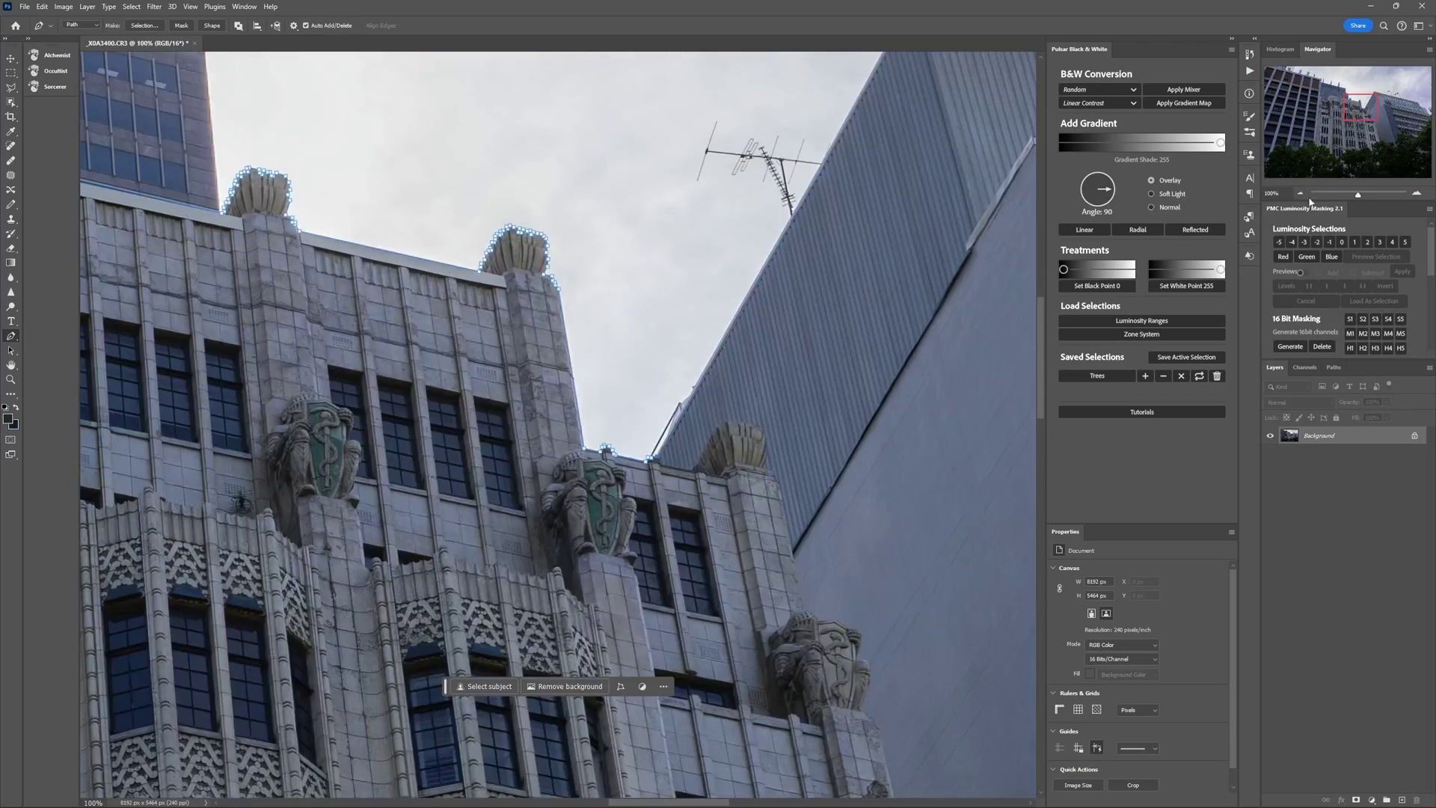
drag(1363, 109, 1397, 91)
click(1300, 193)
click(1300, 193)
click(1300, 192)
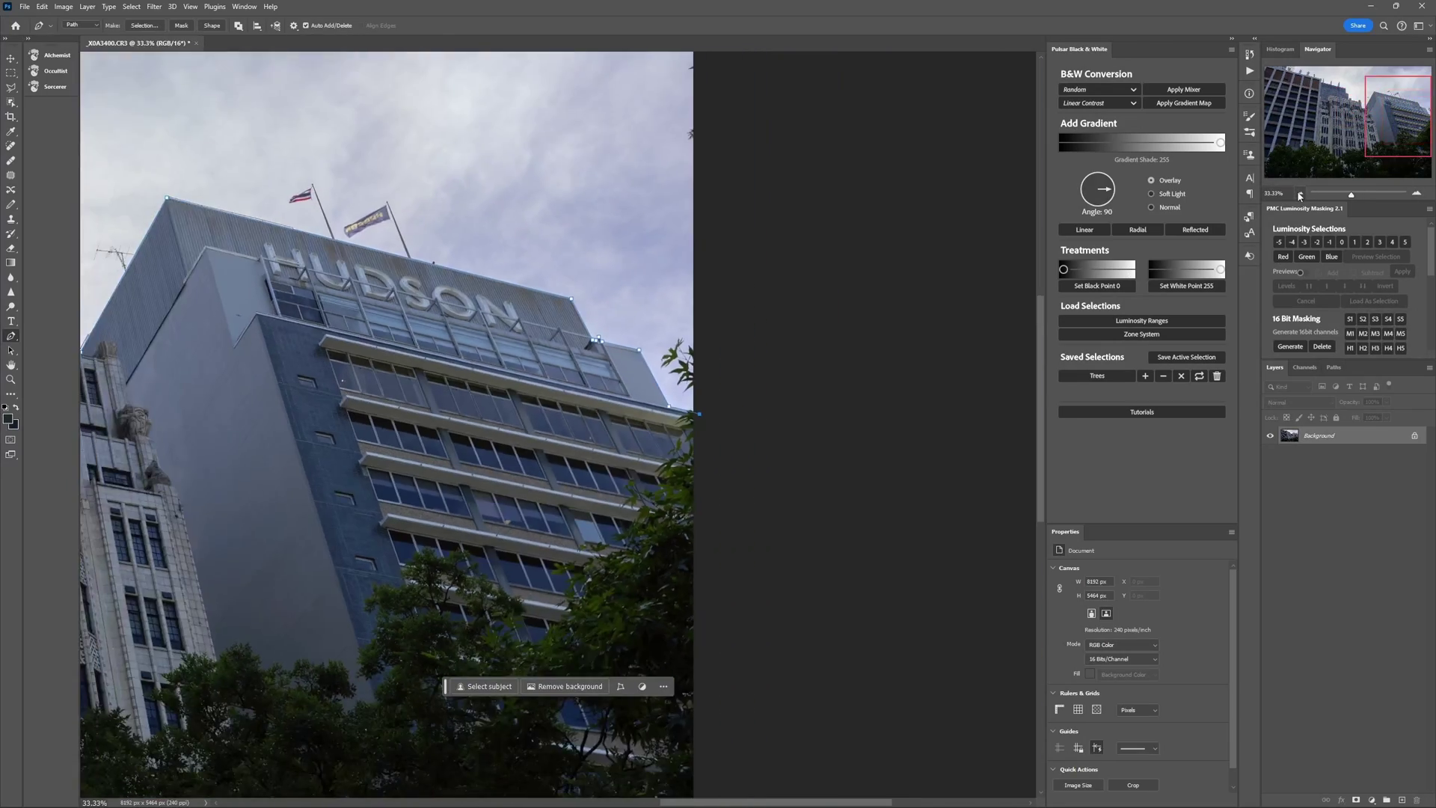
click(1300, 192)
drag(235, 444, 485, 442)
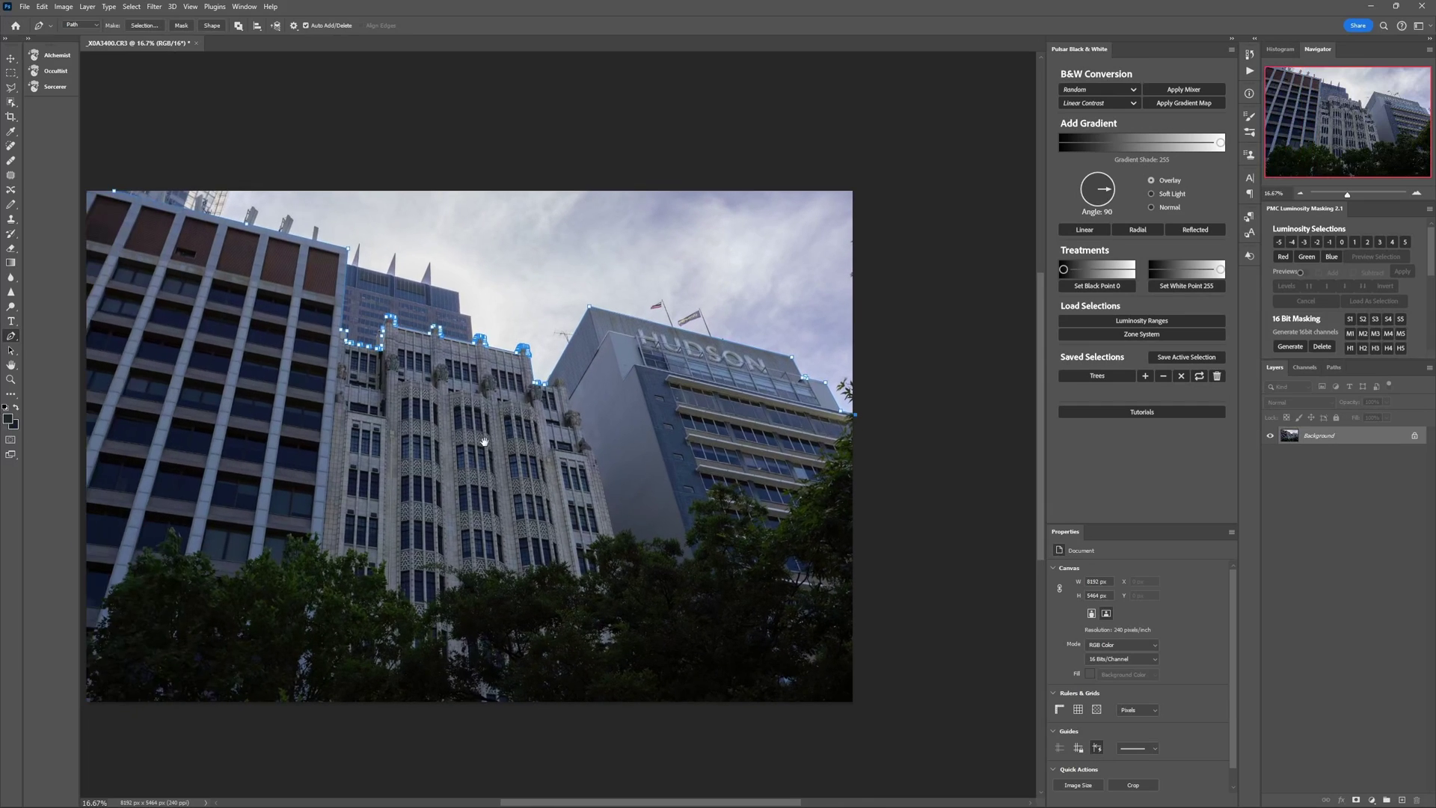
drag(392, 454, 508, 418)
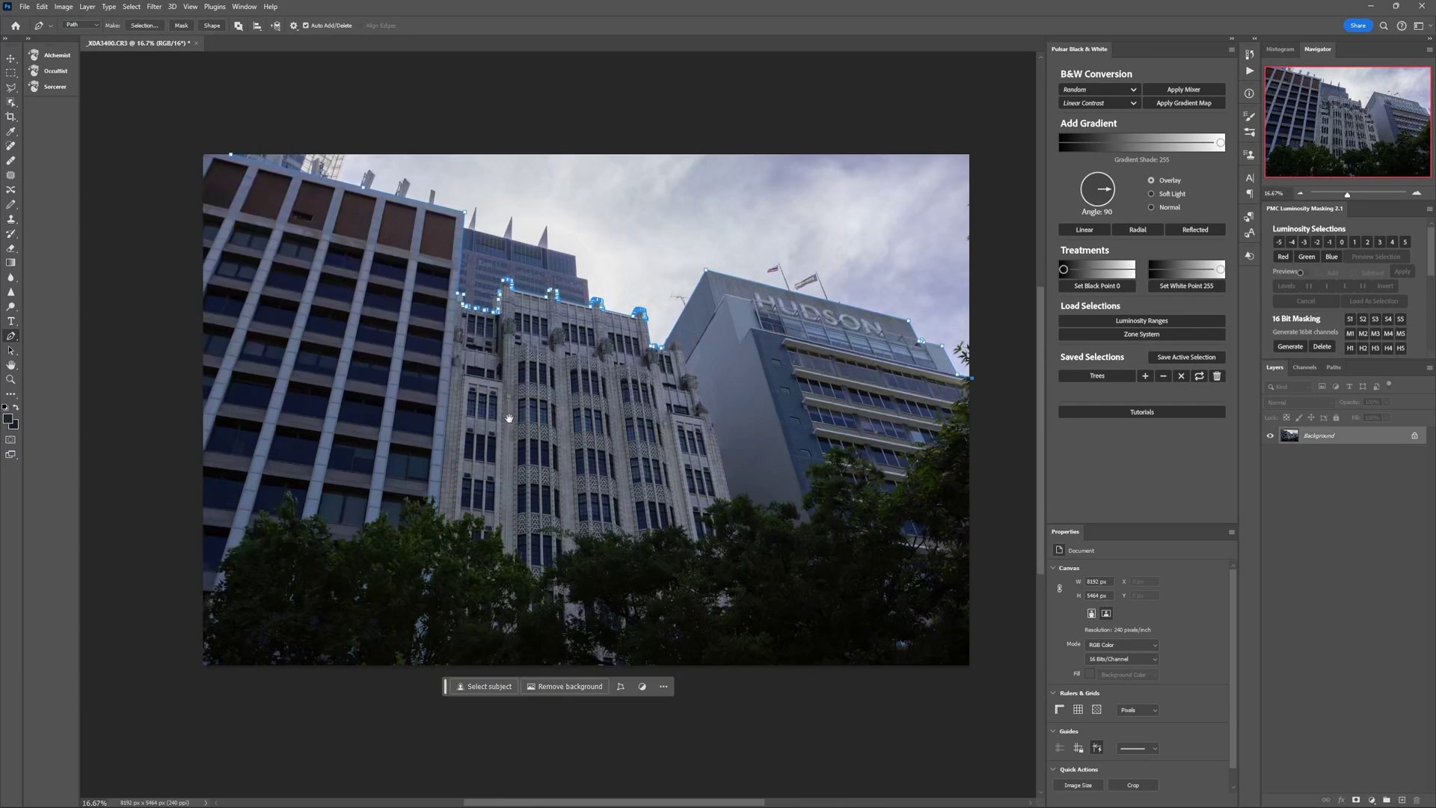
click(1001, 430)
click(994, 712)
click(142, 710)
click(138, 368)
click(175, 183)
click(216, 133)
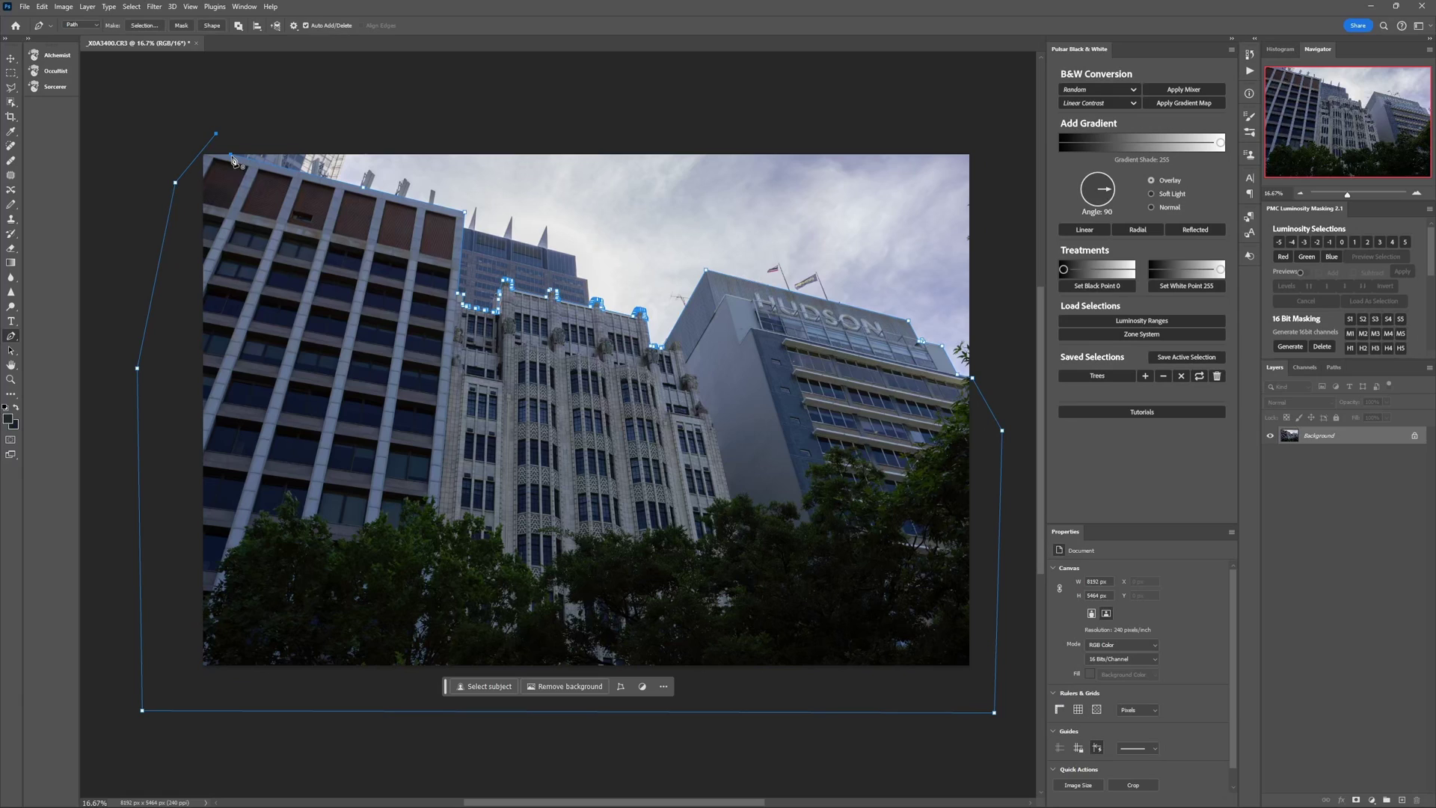
click(231, 157)
Convert the closed path into a new anti-aliased selection with a feather radius of 0 pixels
right_click(582, 428)
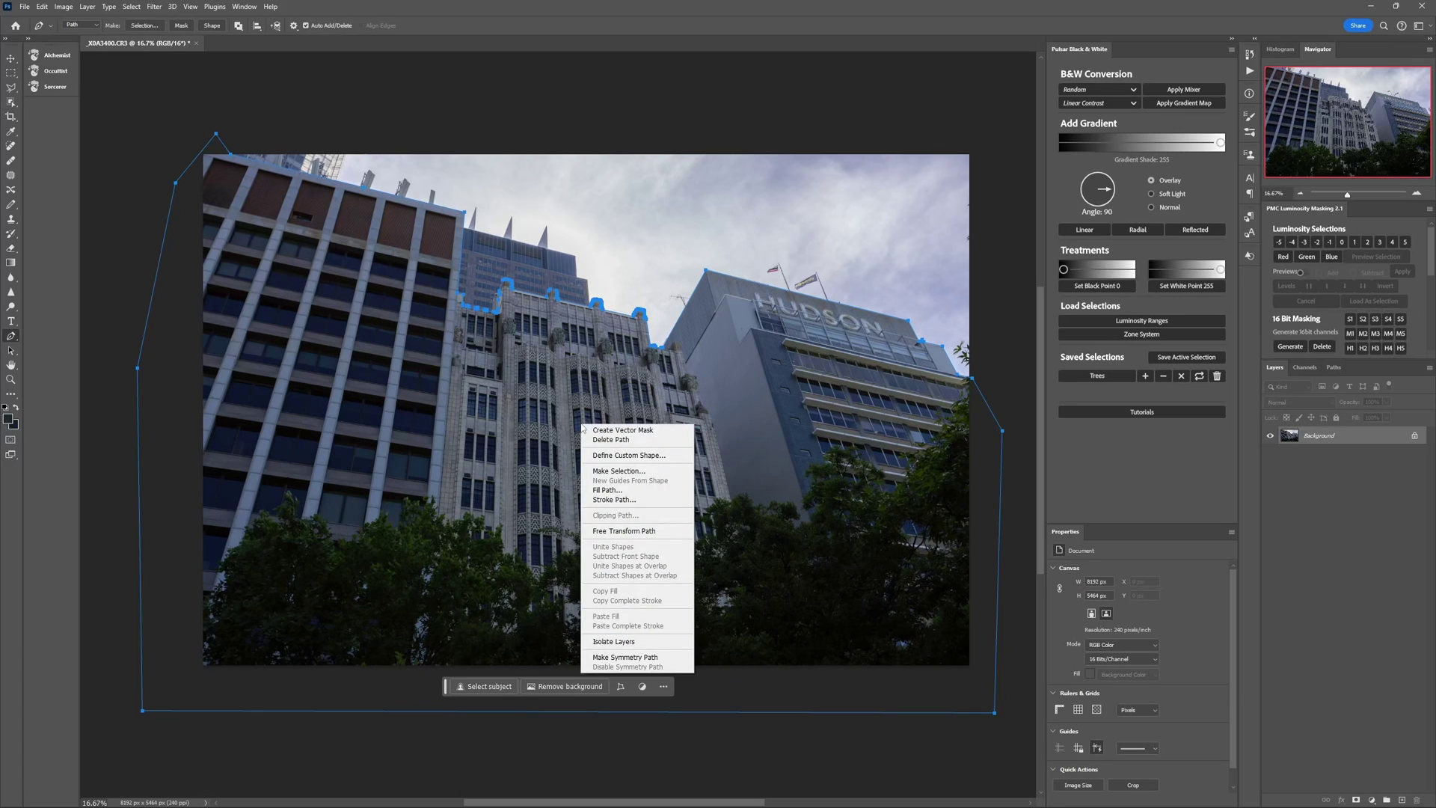
click(641, 471)
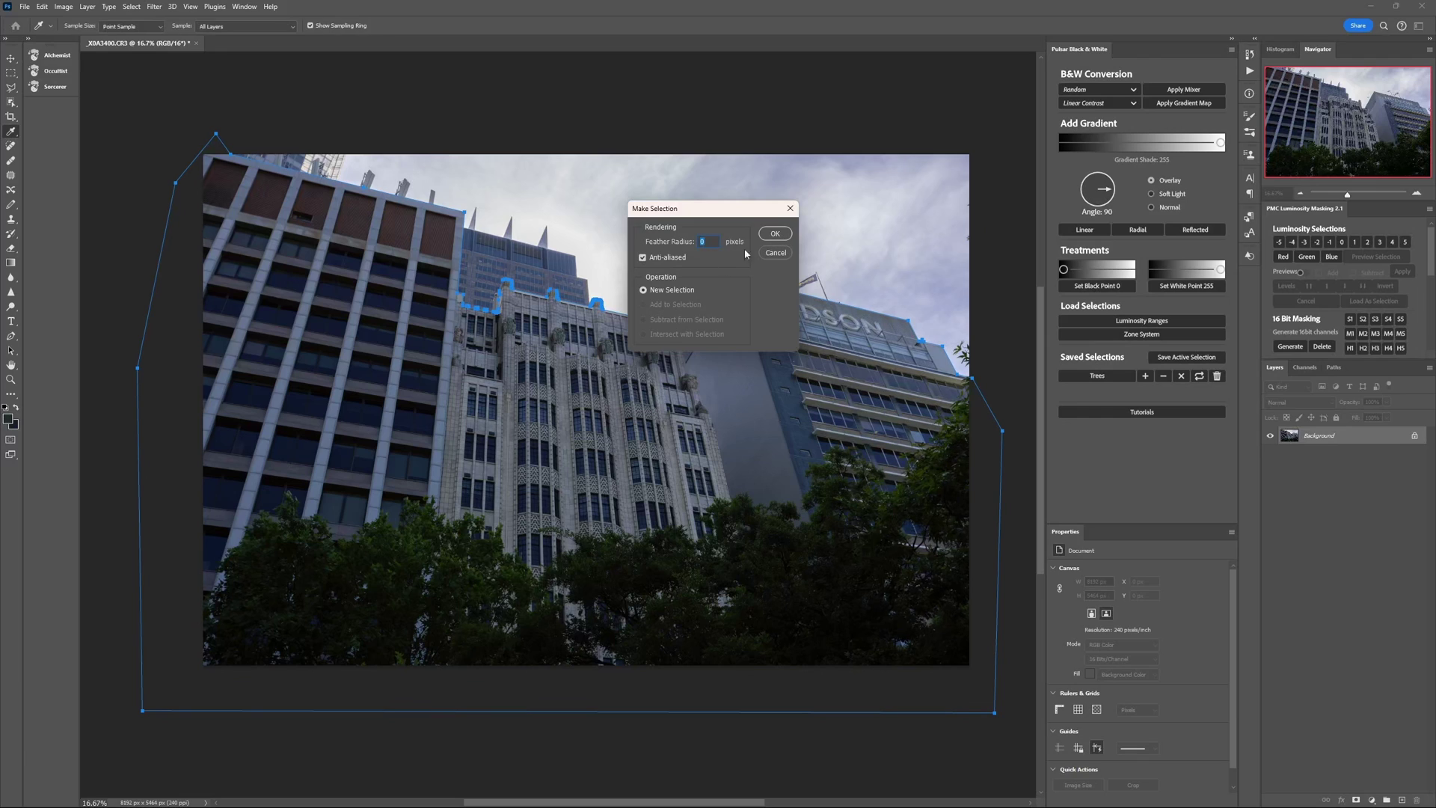
click(775, 235)
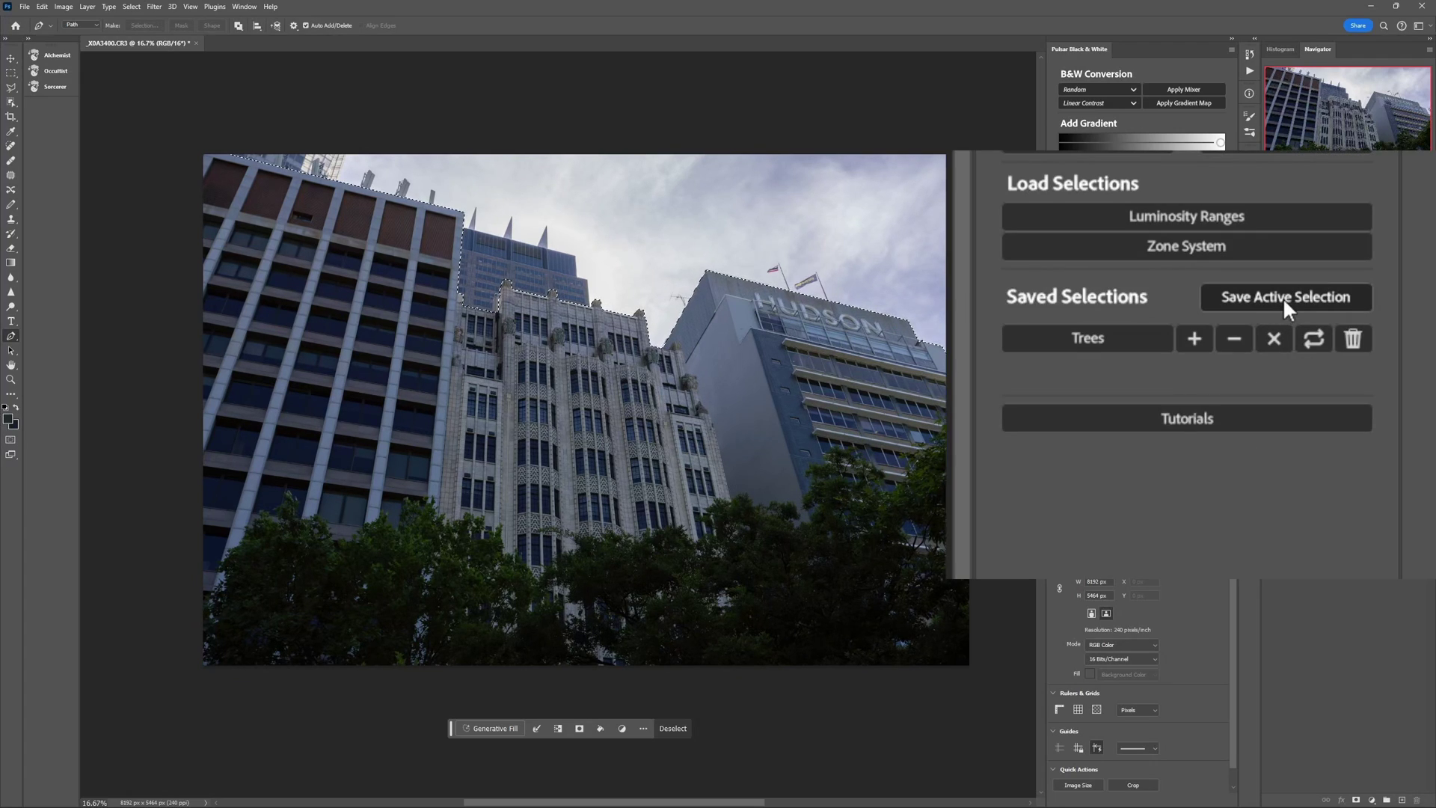
Save the active selection as a new channel named "Buildings + Trees"
click(1282, 297)
text(Buildings + Trees)
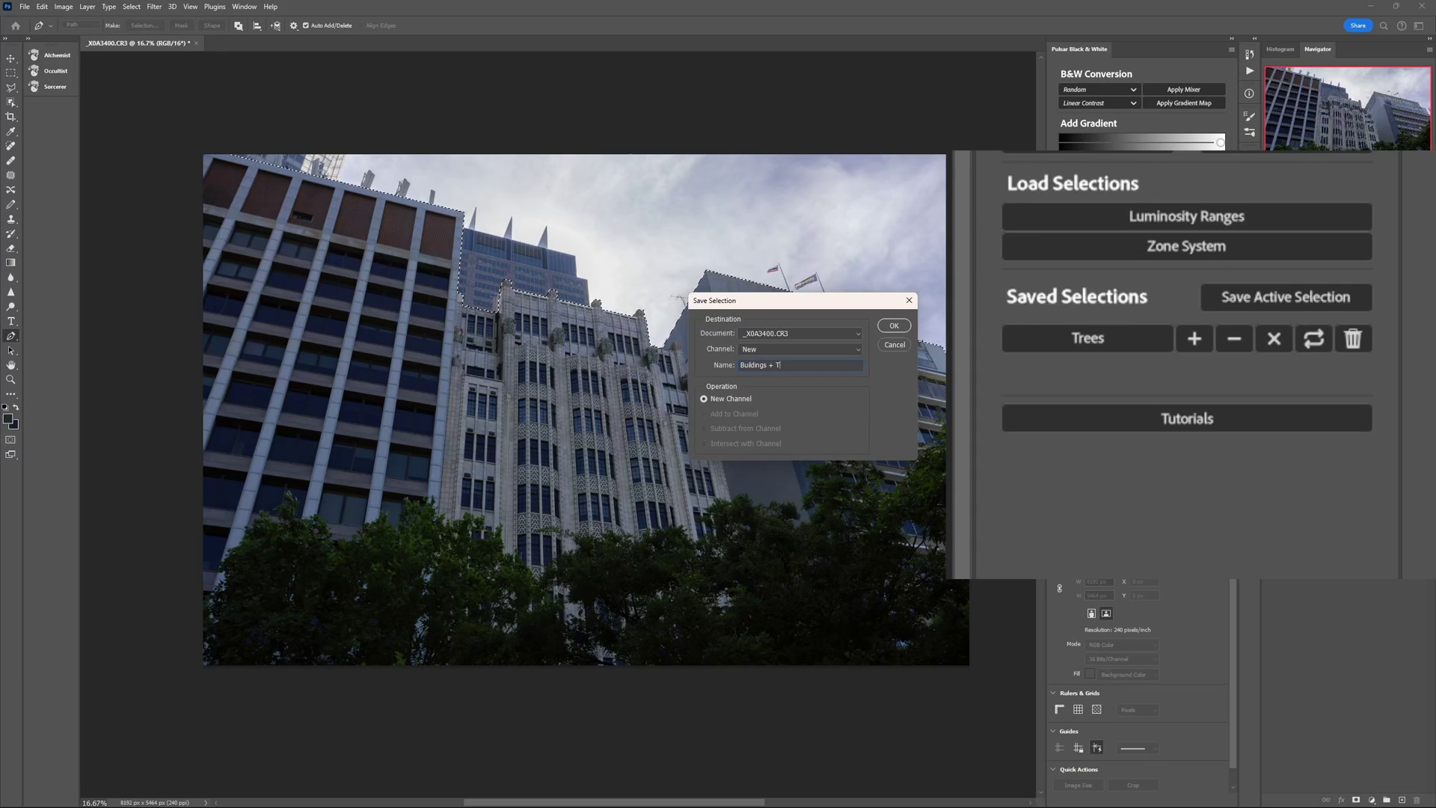
click(901, 328)
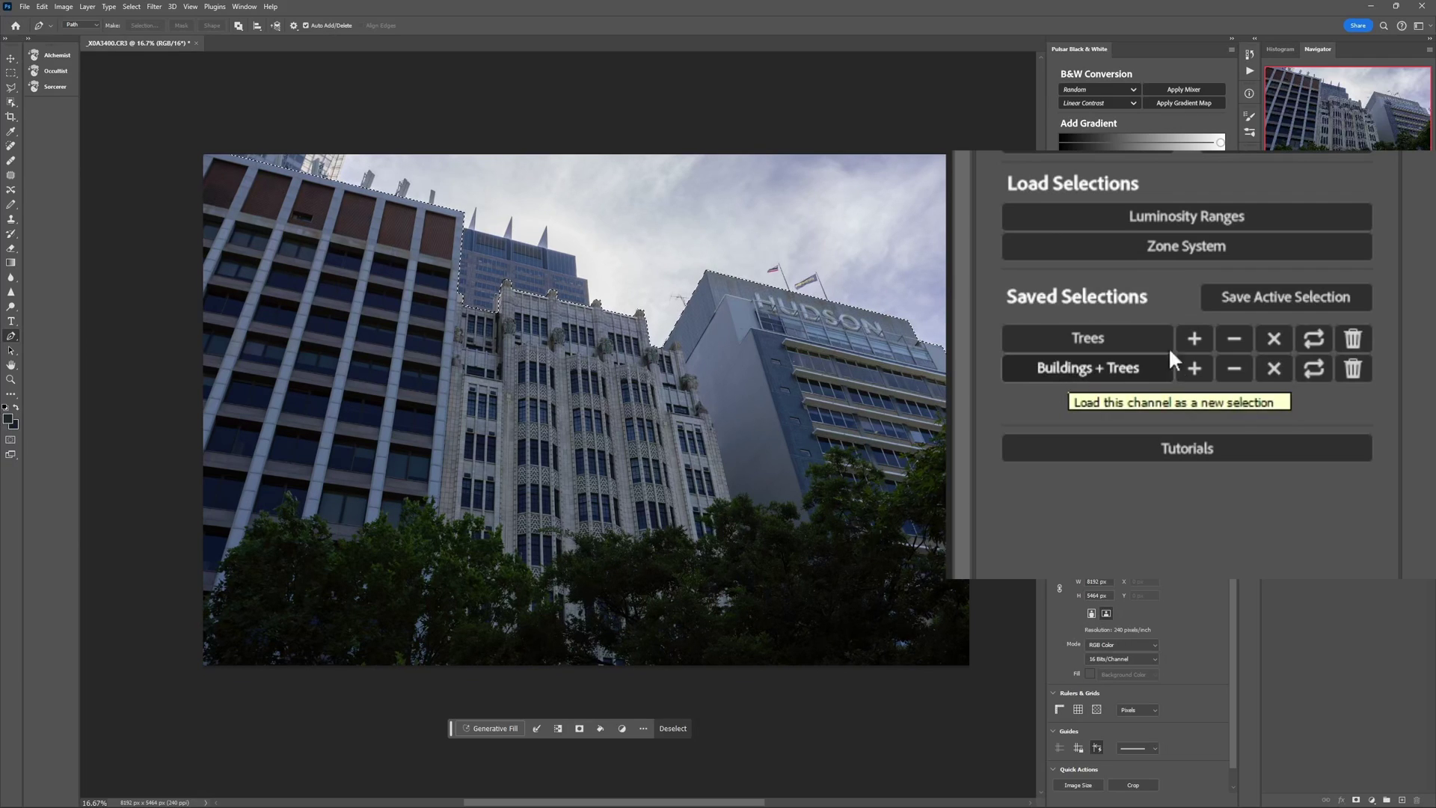
Inspect the Trees and Buildings + Trees channel masks, and return to the RGB composite and the layers
click(1301, 368)
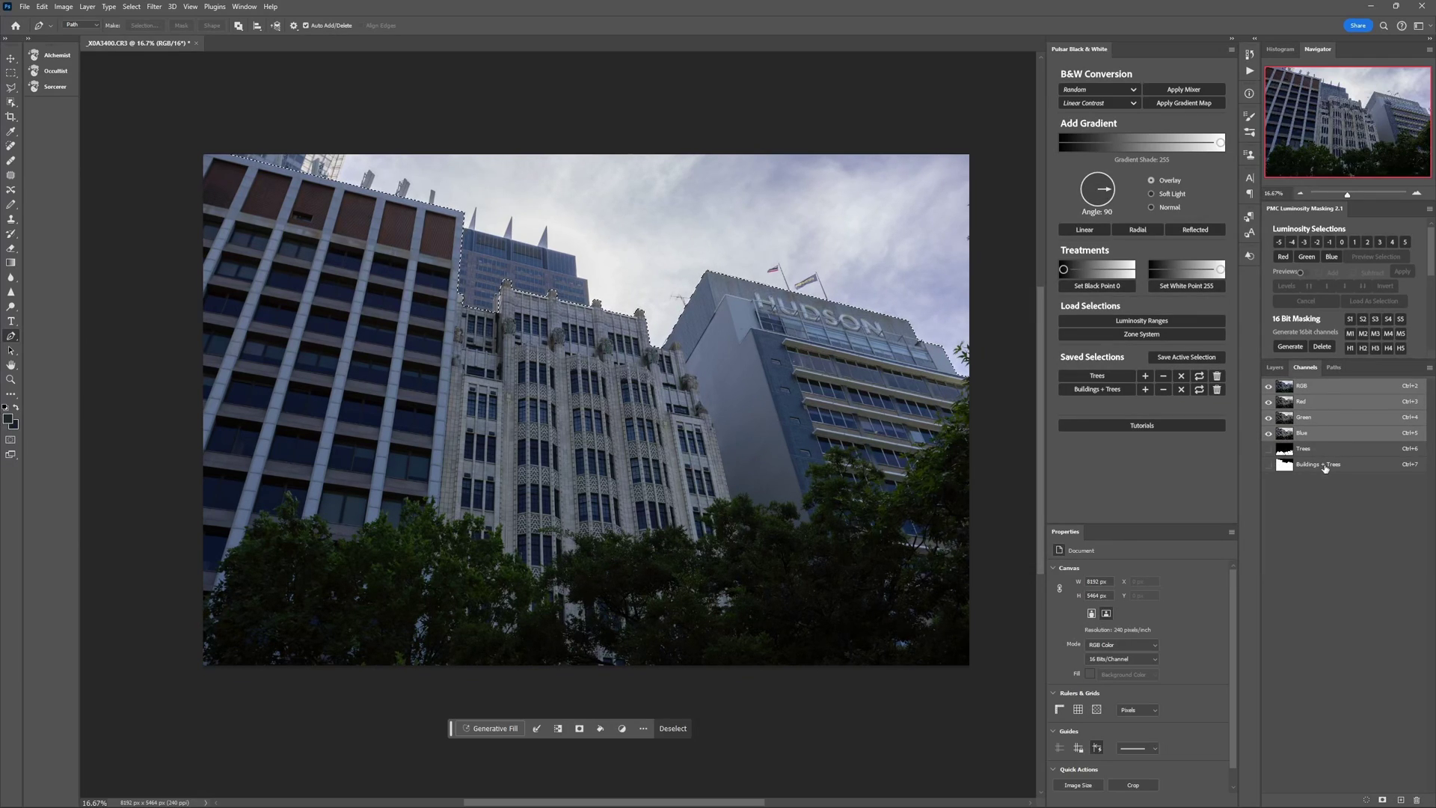
click(1287, 468)
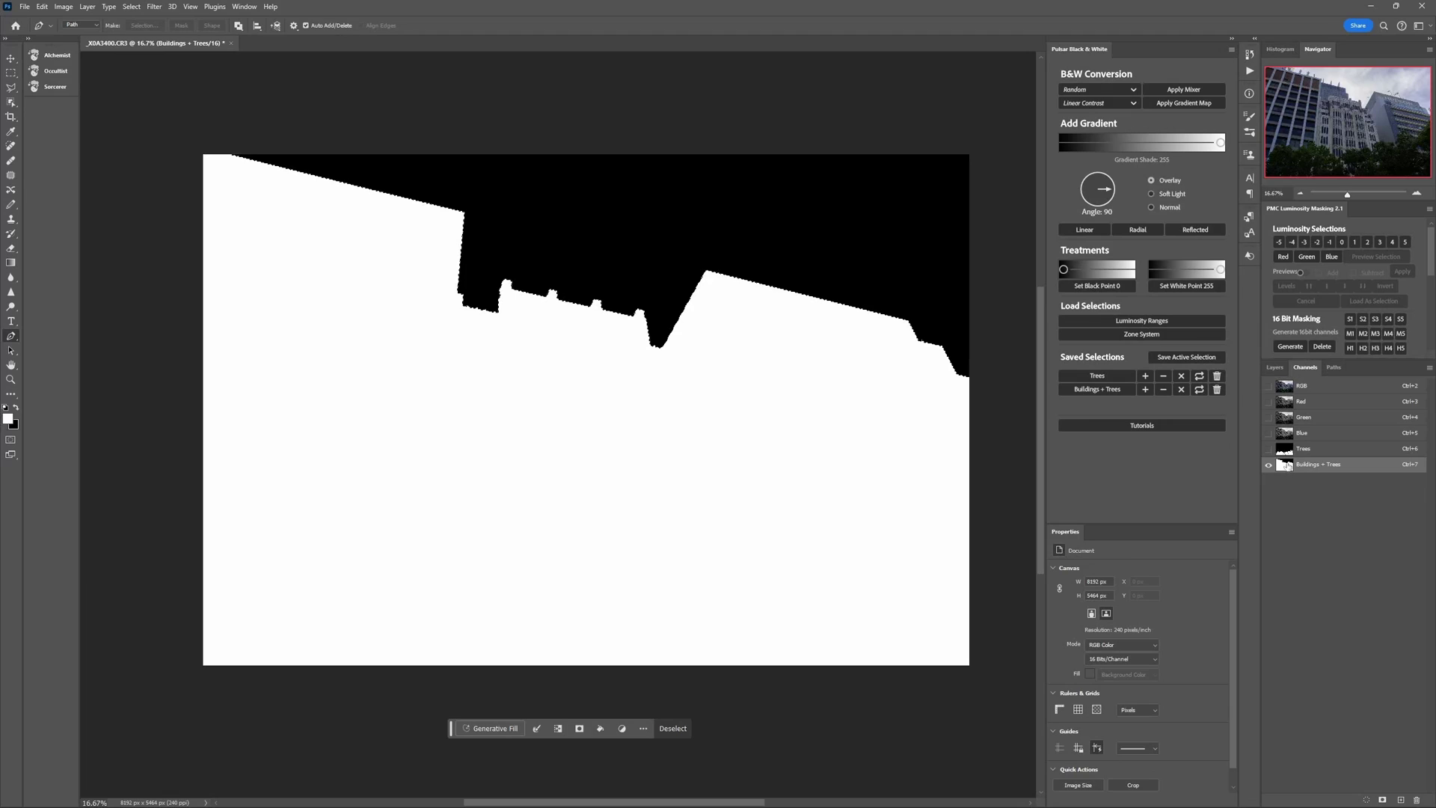
click(1287, 455)
click(1286, 470)
click(1288, 390)
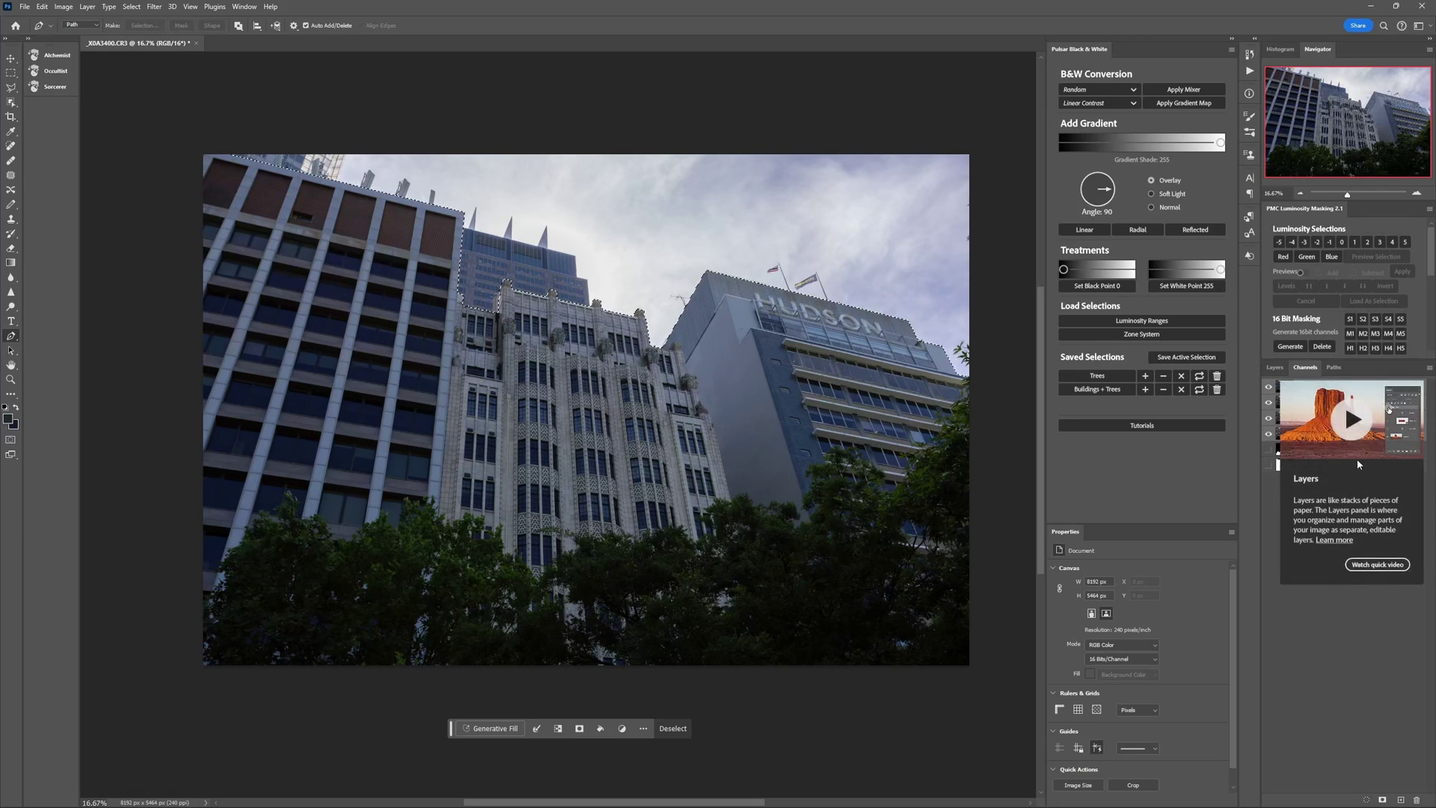
click(1274, 368)
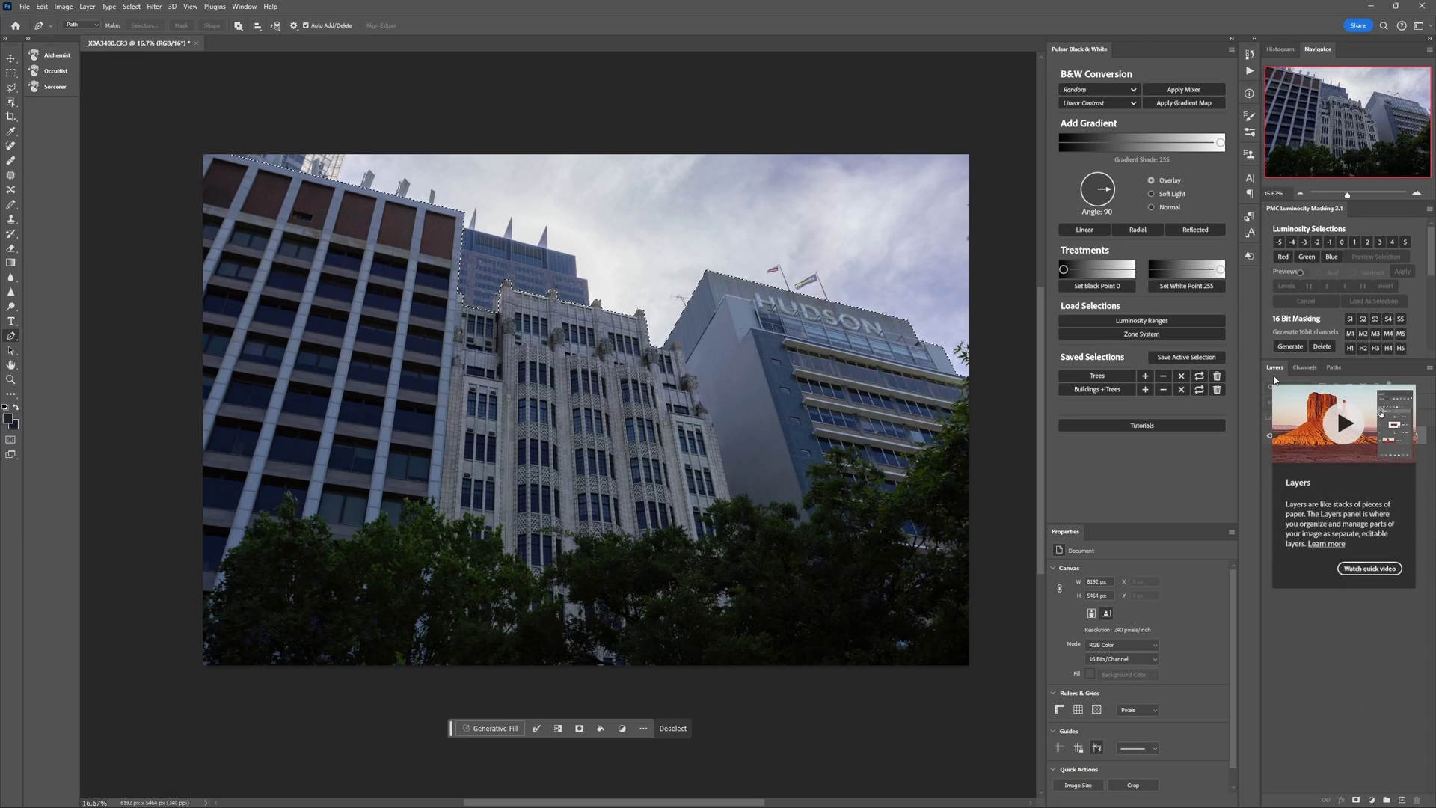
Load the saved Buildings + Trees selection and subtract the saved Trees selection from it
key(ctrl+d)
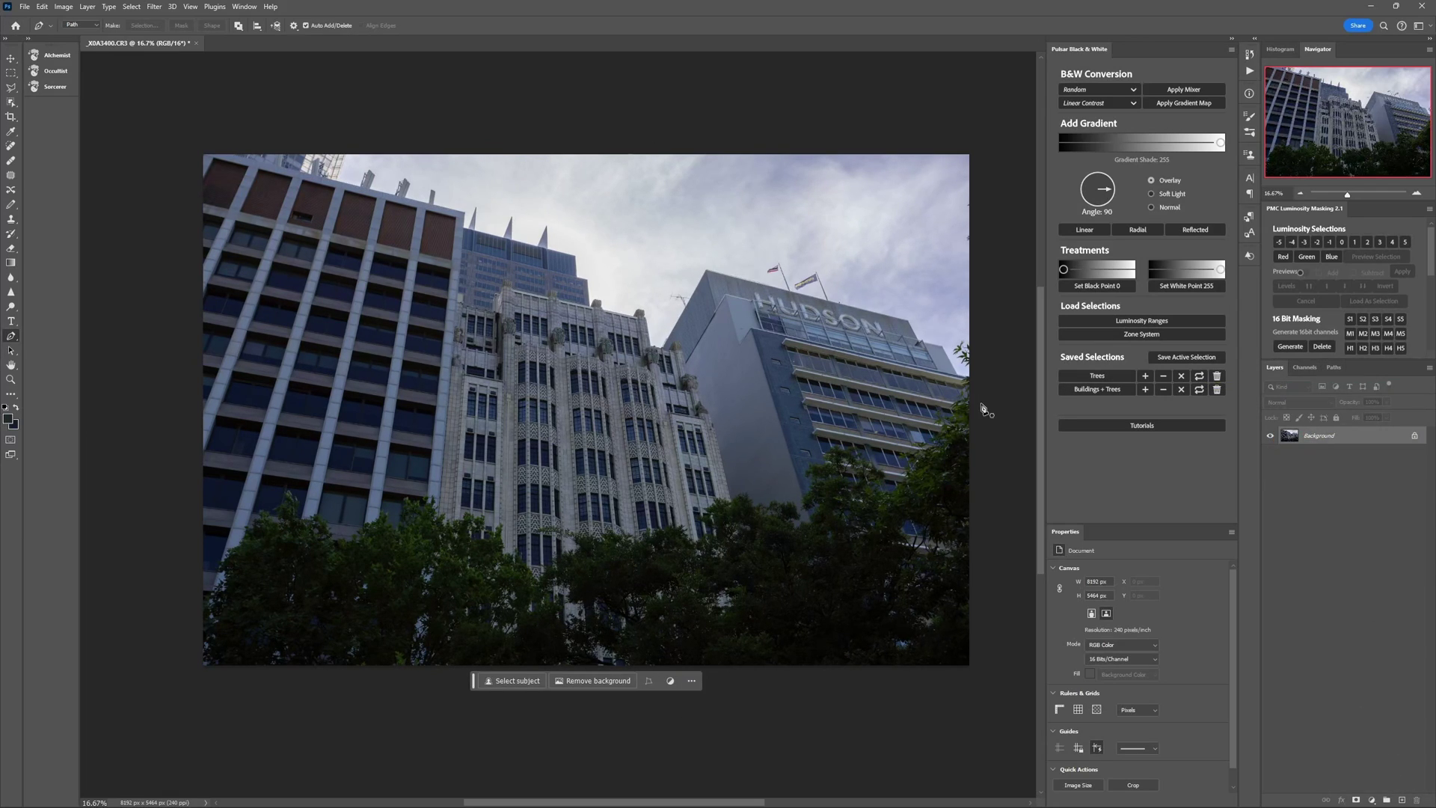
click(1111, 376)
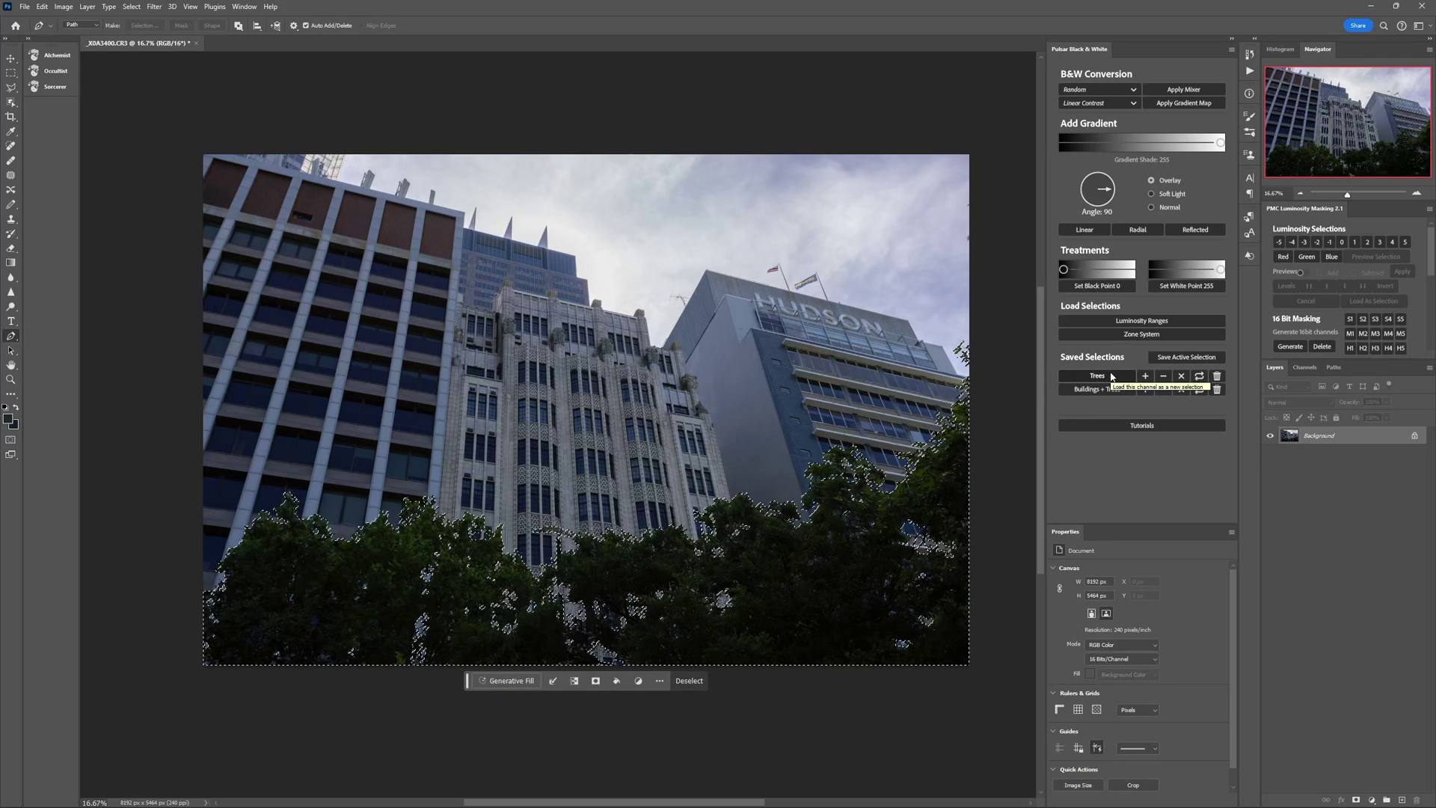
click(1092, 390)
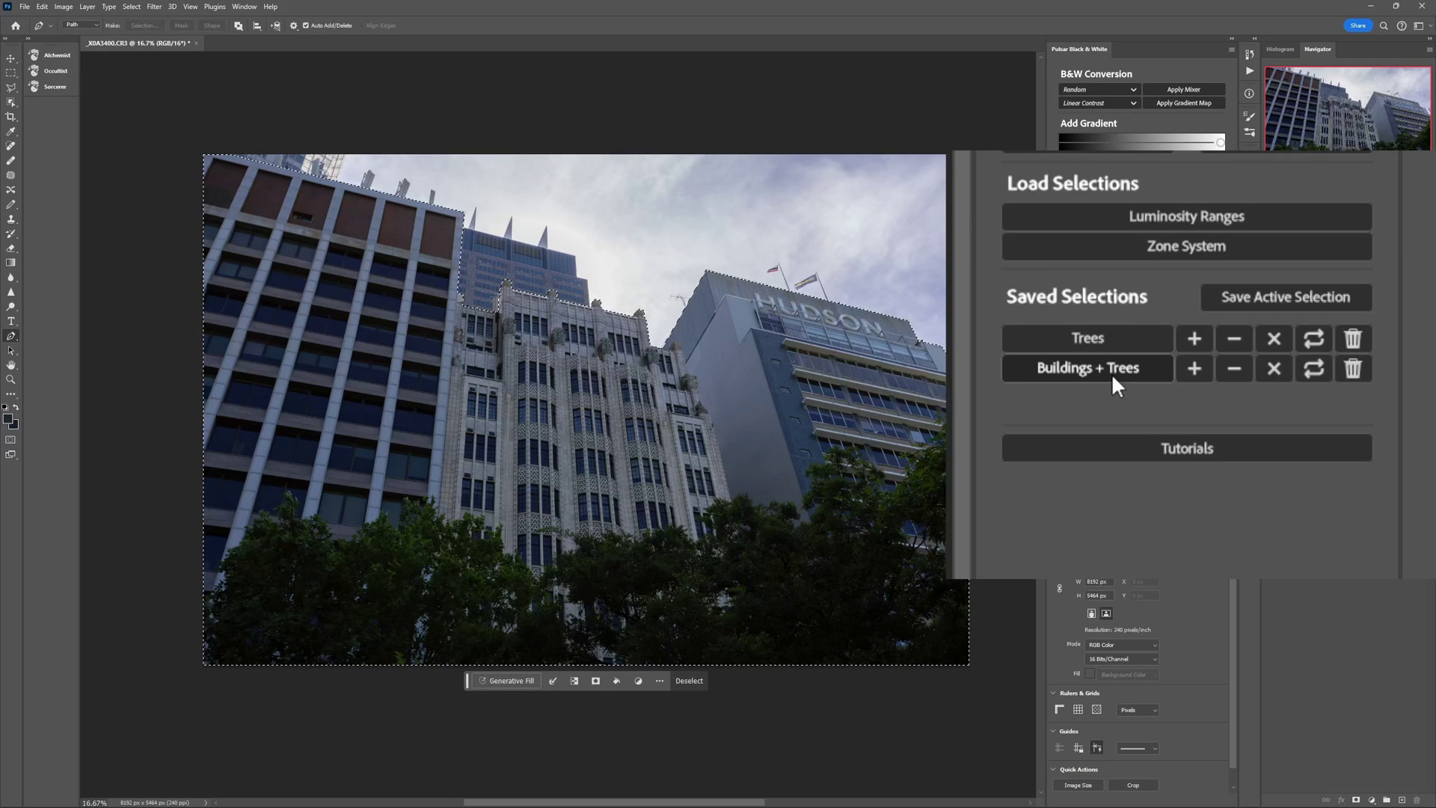
click(1234, 338)
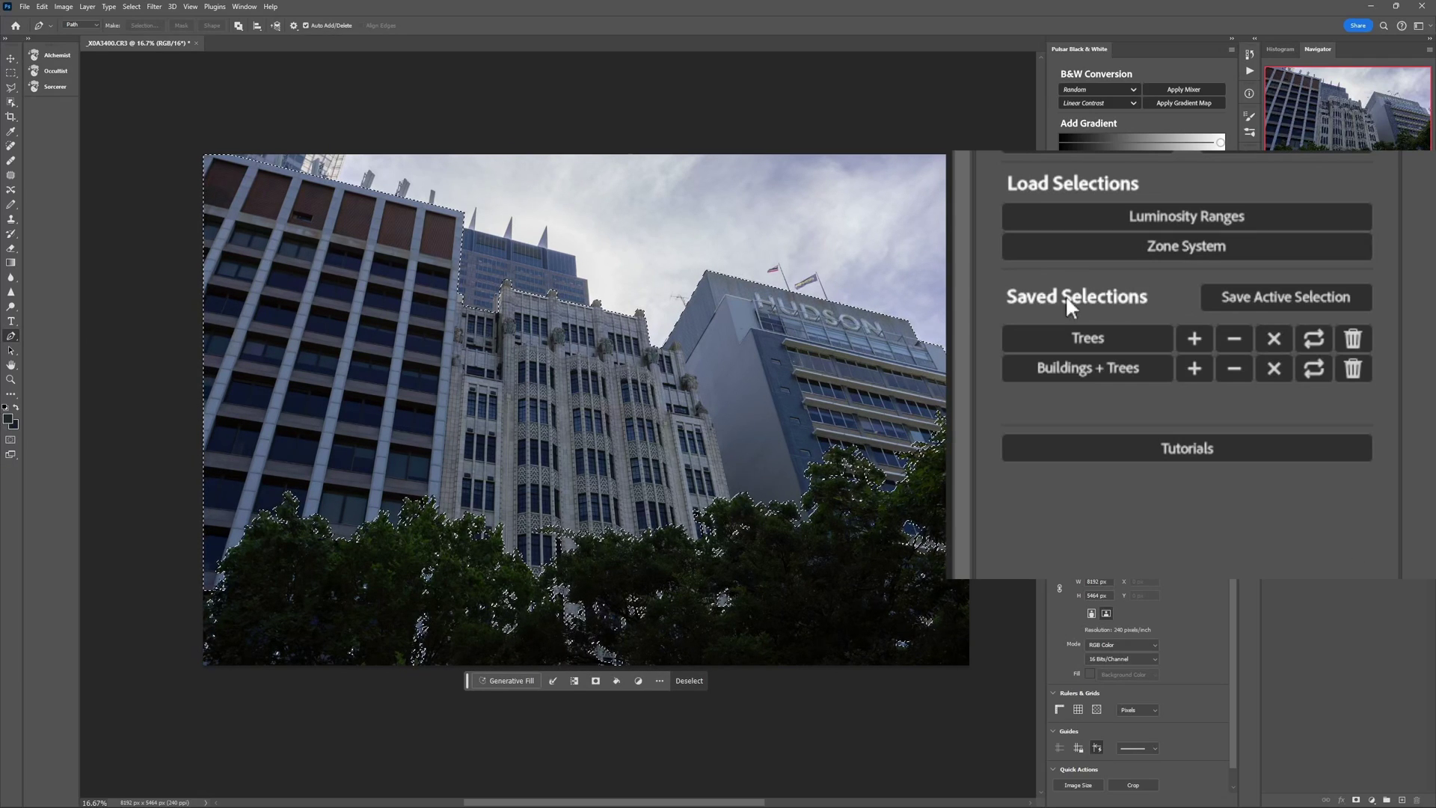
Save the active selection as a new channel named "Building - Trees"
click(1279, 296)
text(Building - Tre)
key(Return)
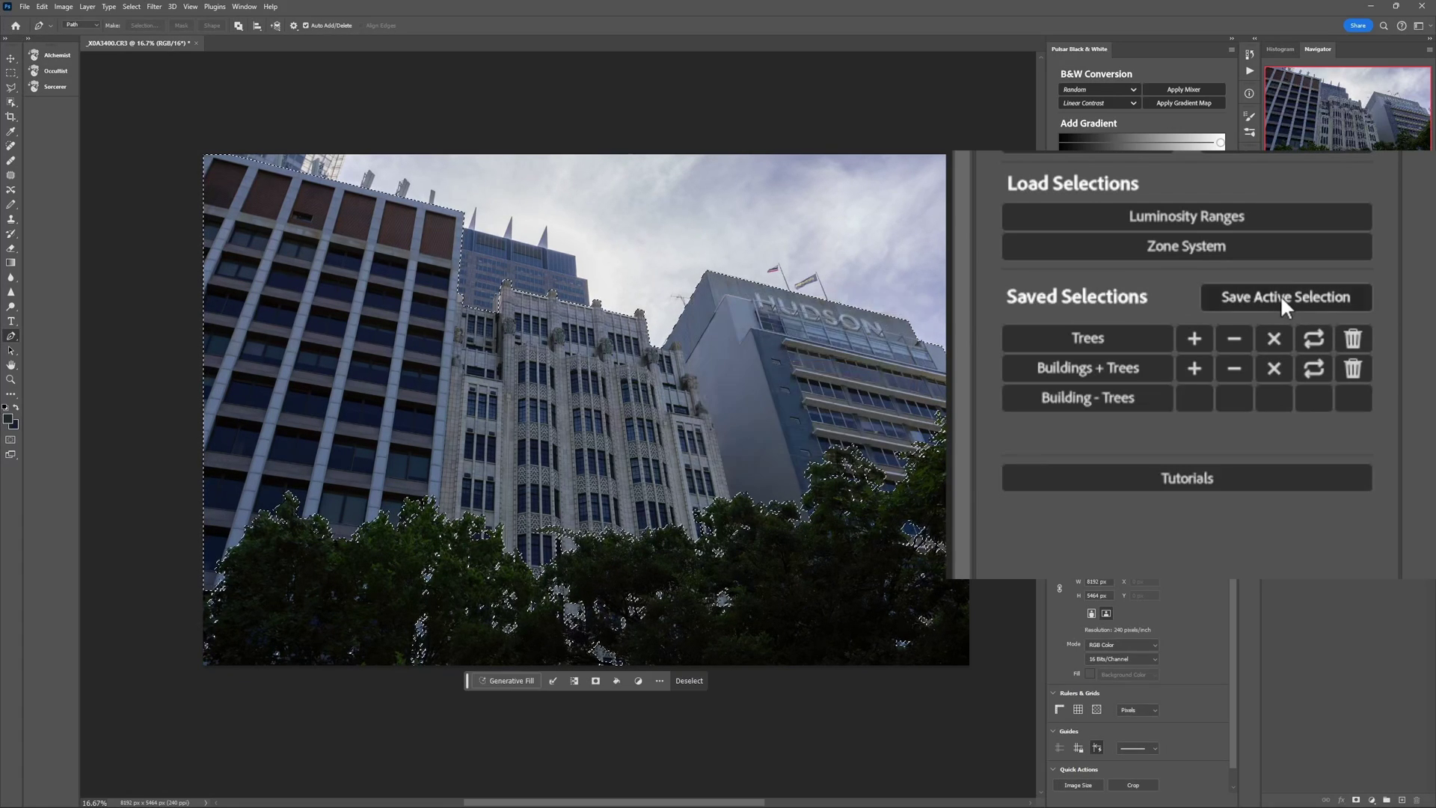
Load the saved Buildings + Trees and Building - Trees selections to compare them, and deselect
click(1089, 363)
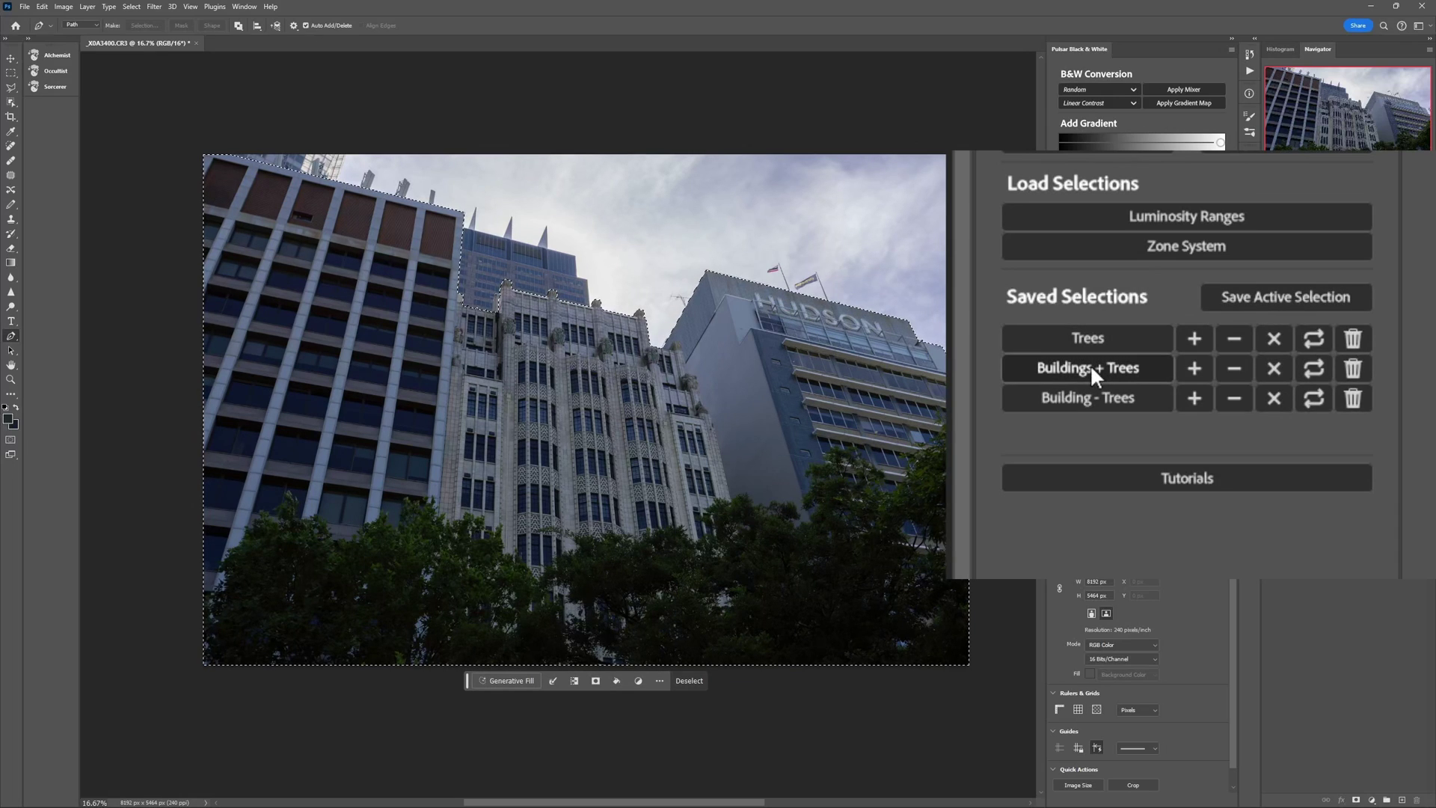
click(1108, 398)
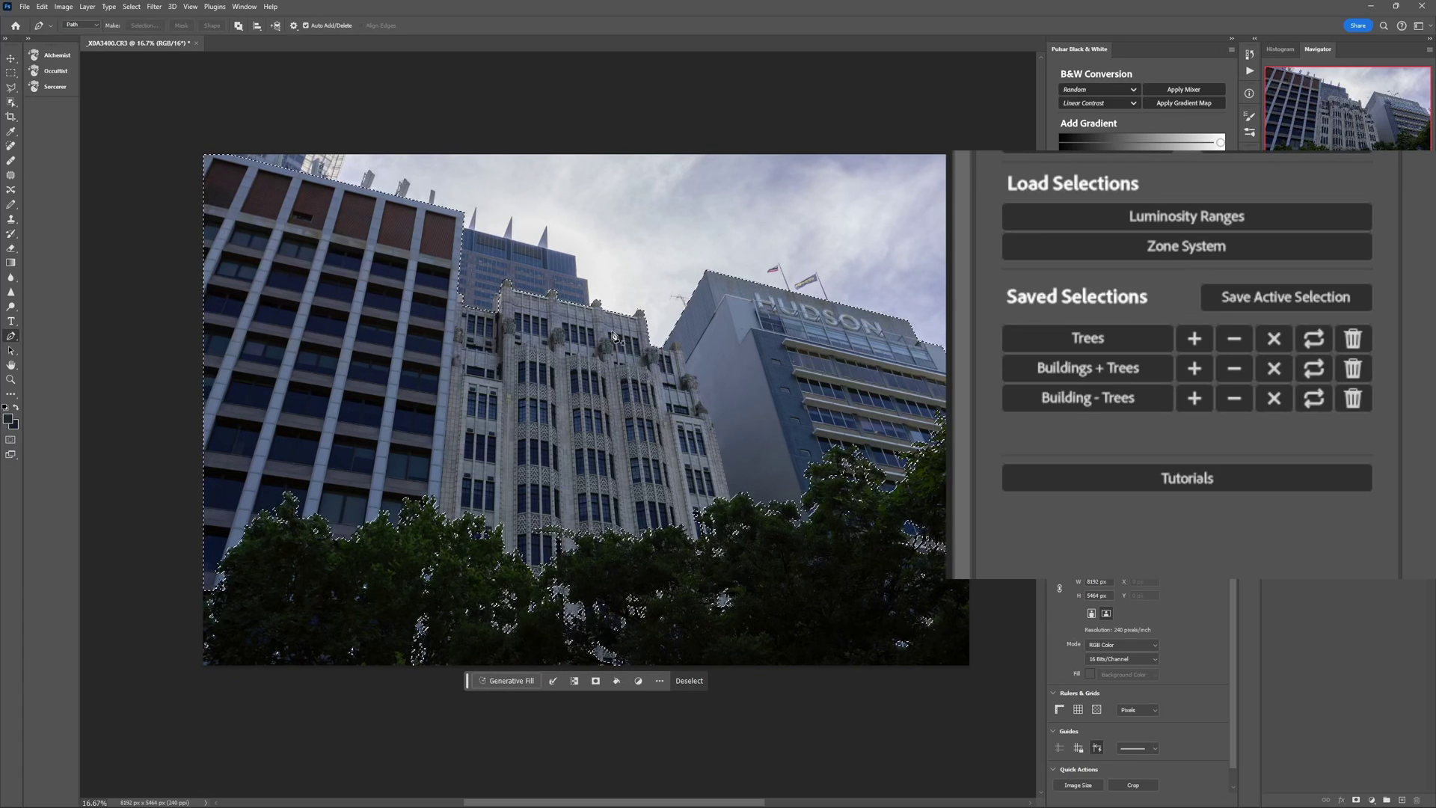
key(ctrl+d)
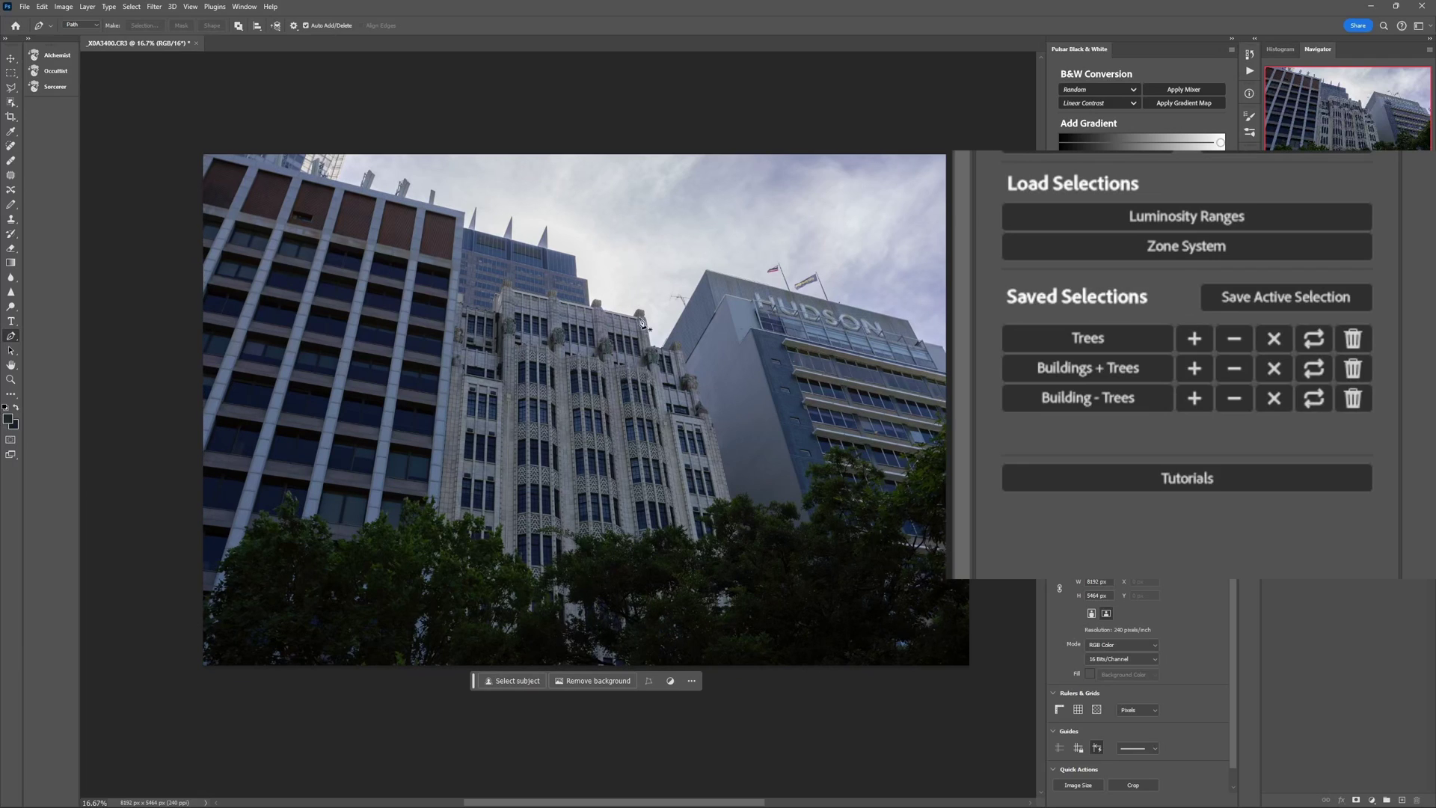
Start a Pen path where the central building's parapet meets the left tower and run it down their shared edge to below the canvas
key(ctrl+plus)
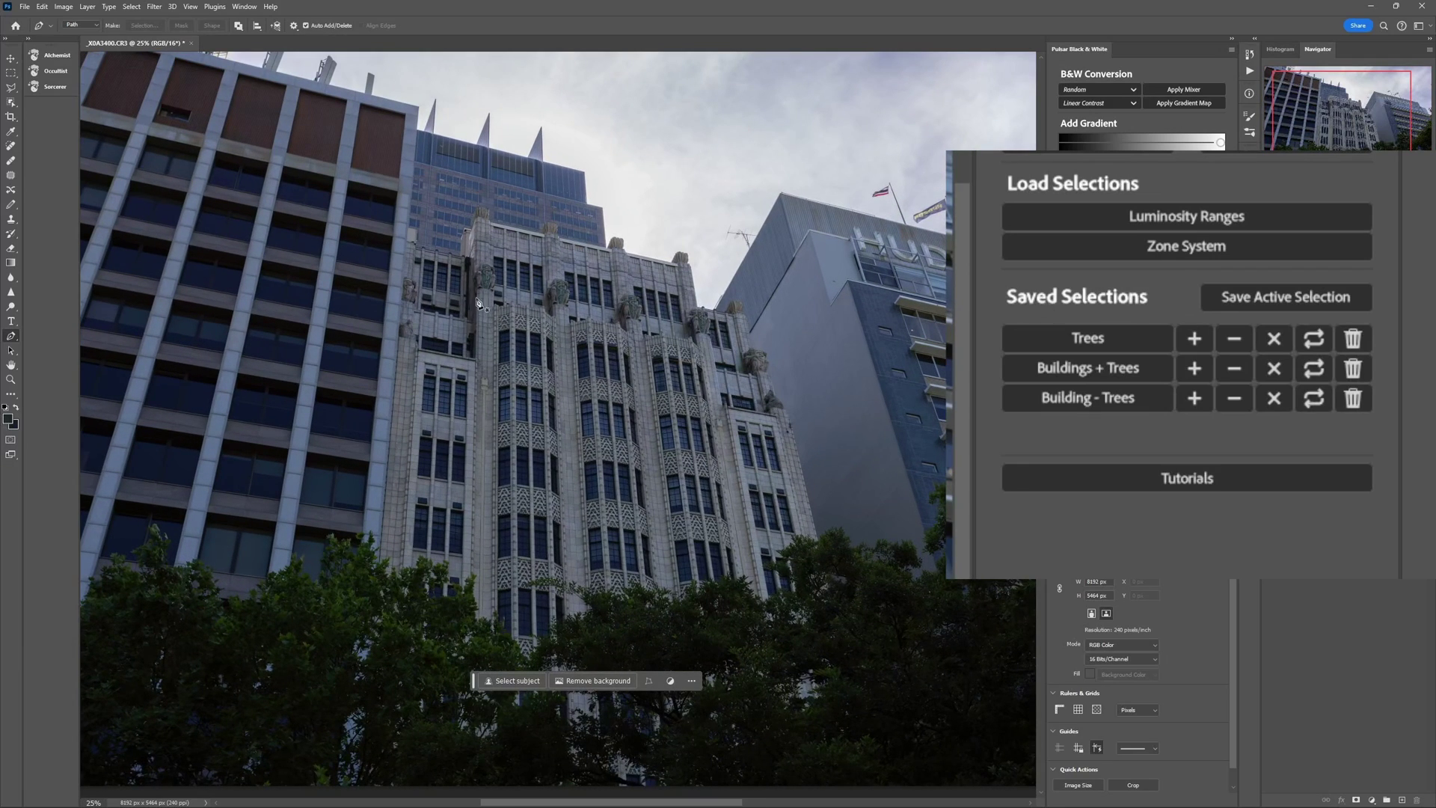
drag(418, 301, 530, 250)
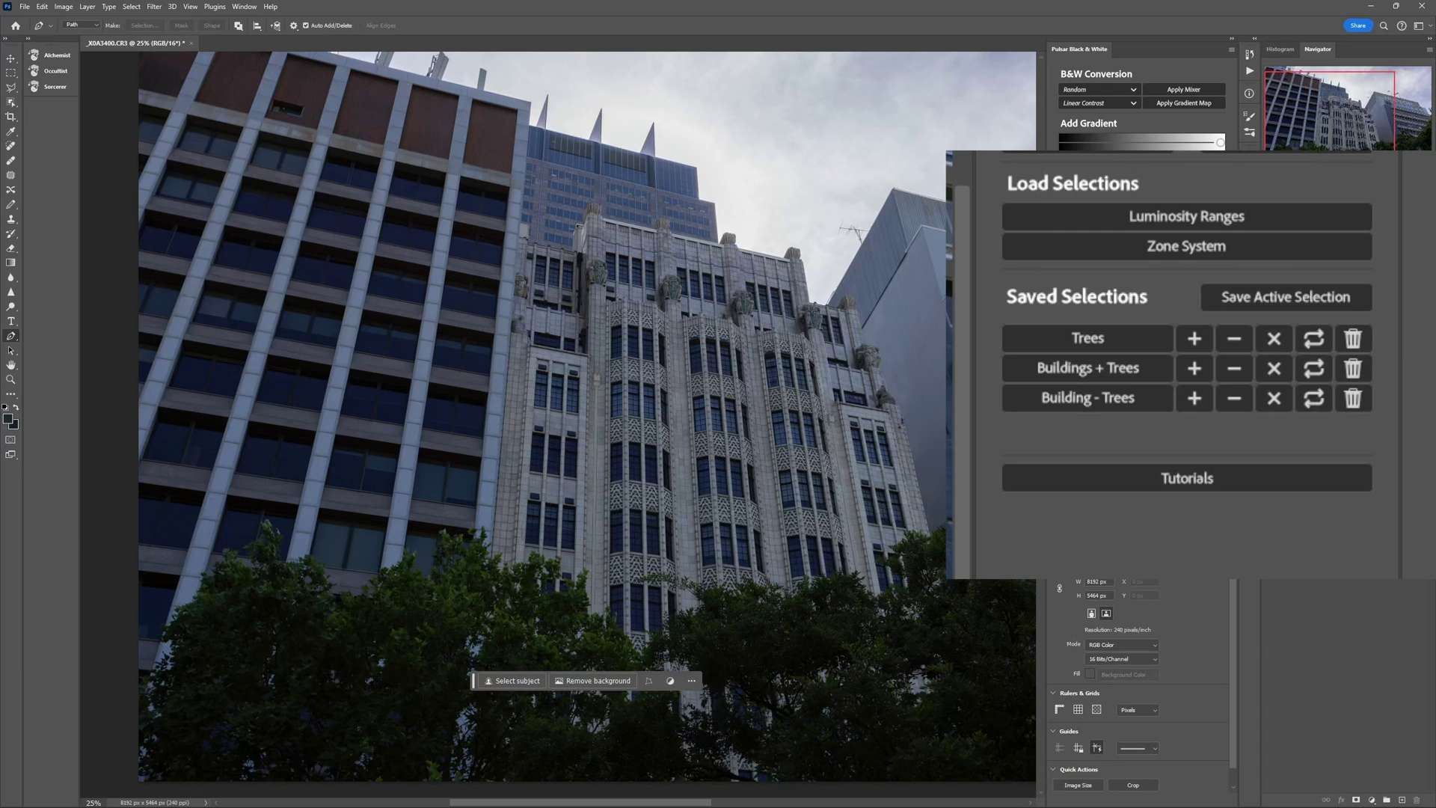
key(ctrl+plus)
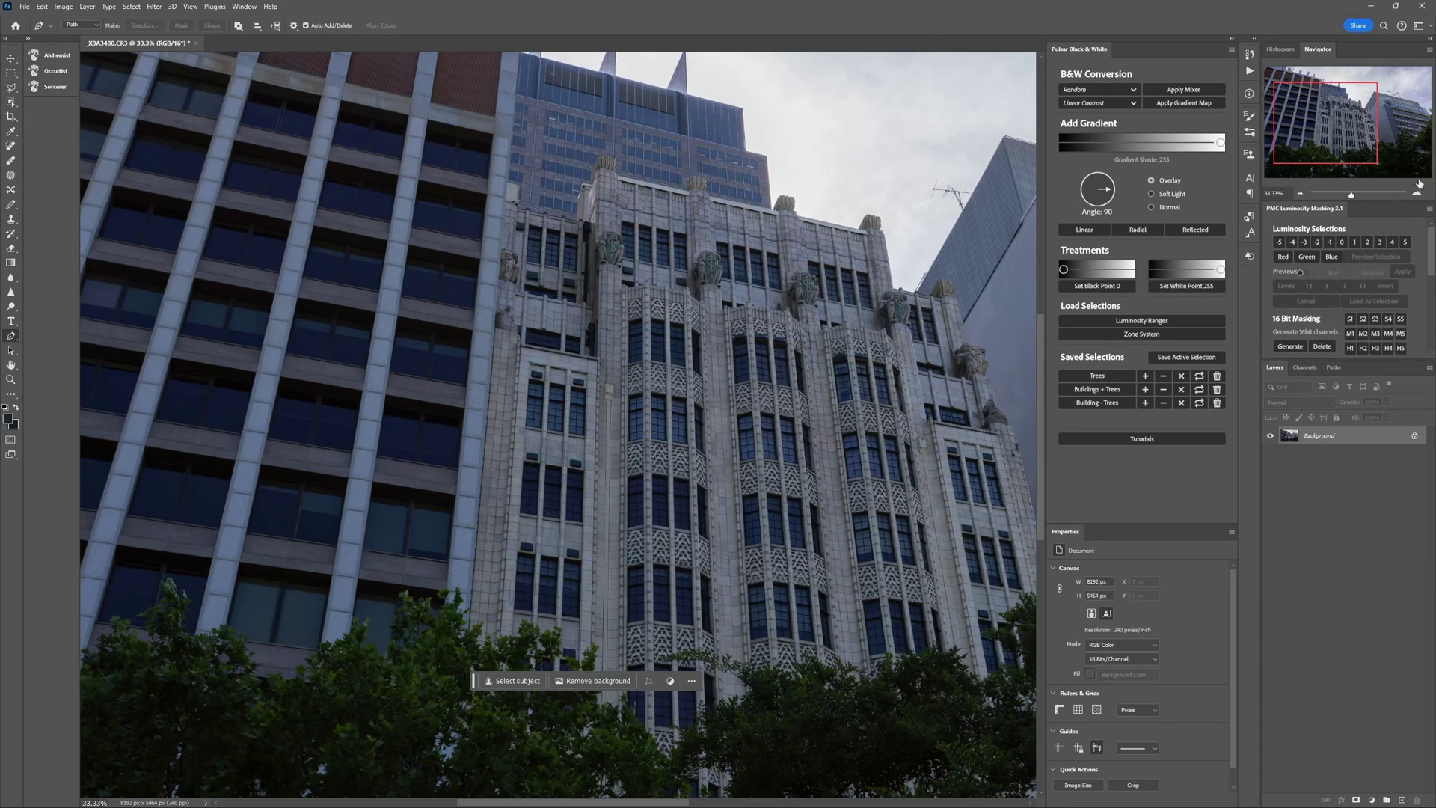
click(1415, 193)
drag(507, 125, 560, 284)
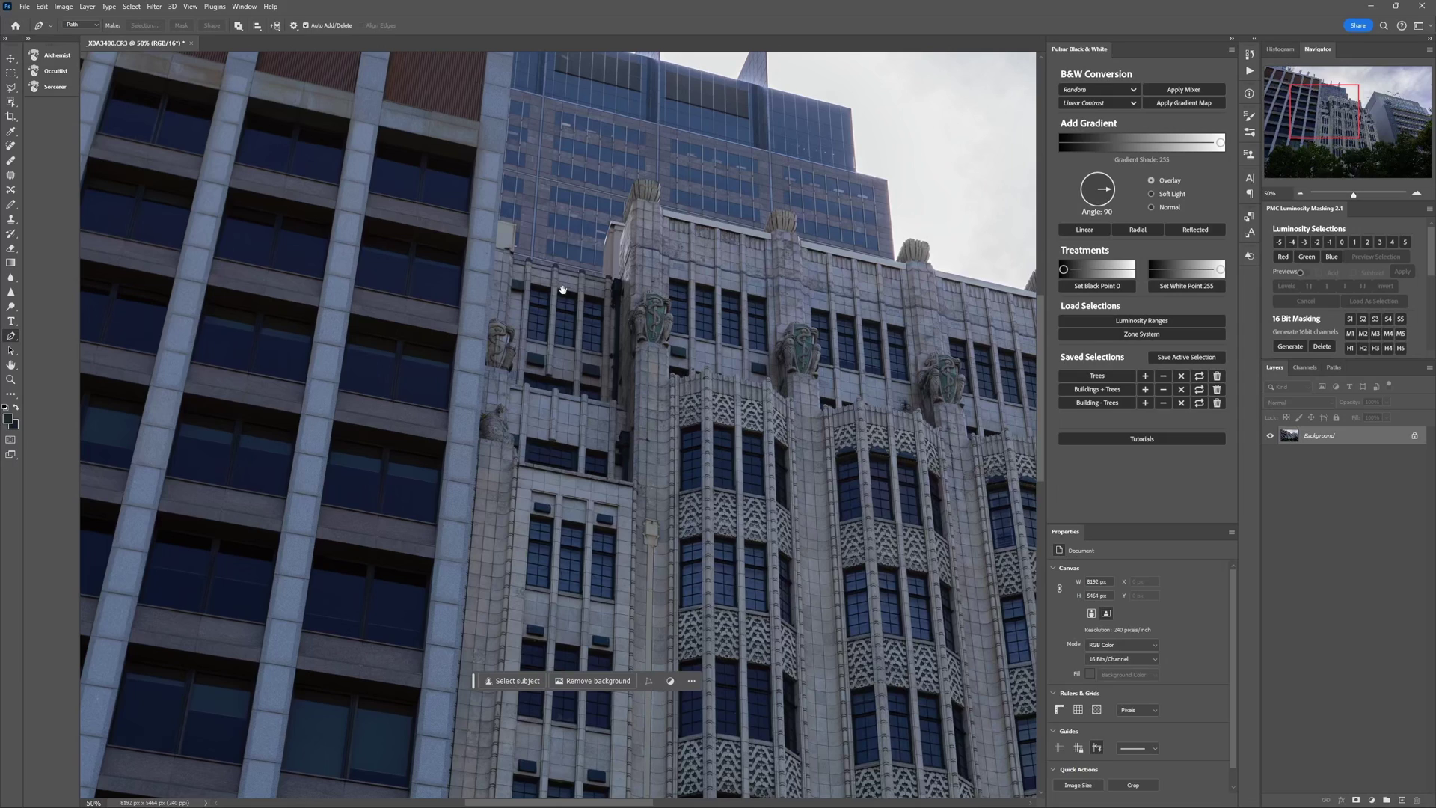
click(498, 220)
drag(1327, 149, 1327, 164)
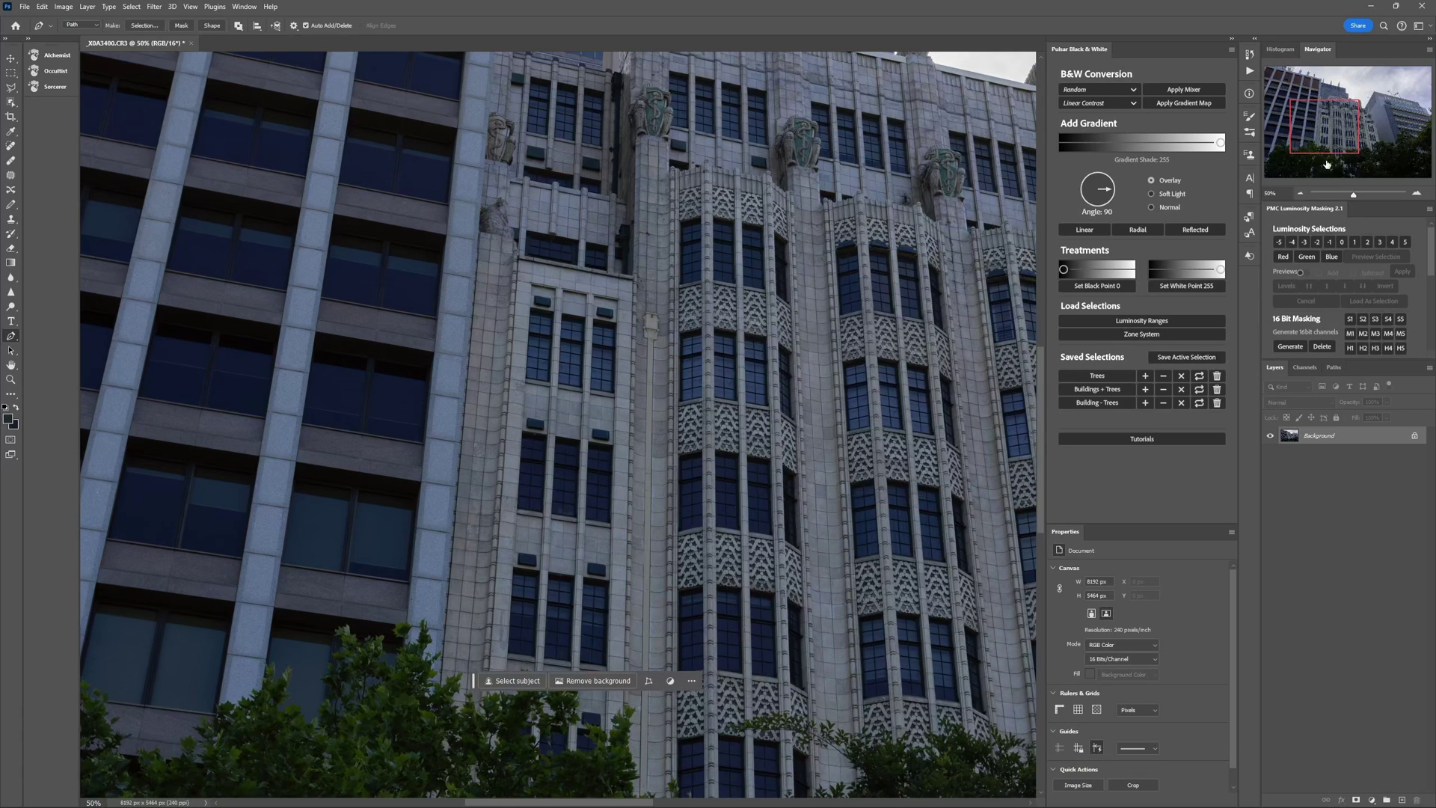
click(1299, 193)
drag(498, 611, 557, 391)
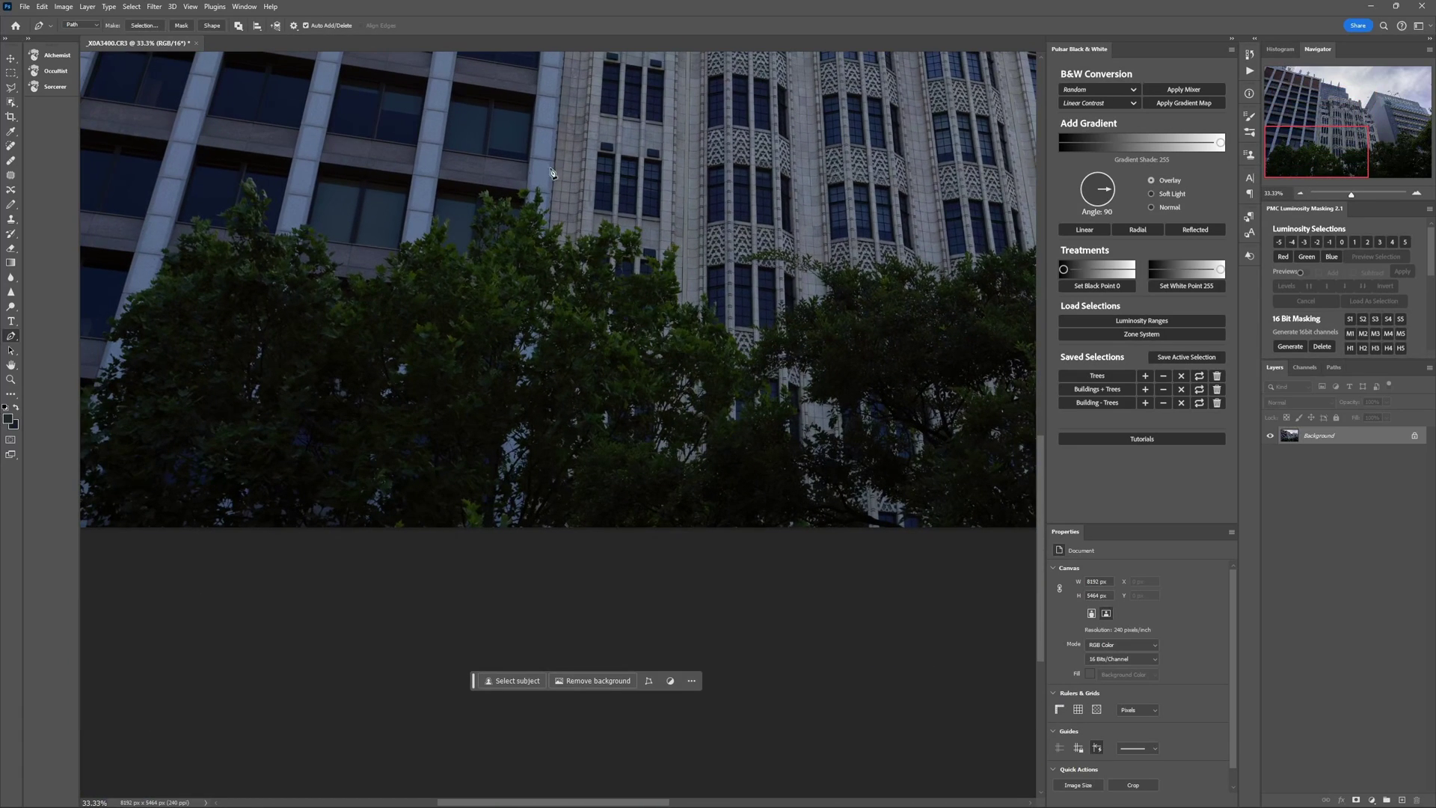
click(551, 221)
click(522, 532)
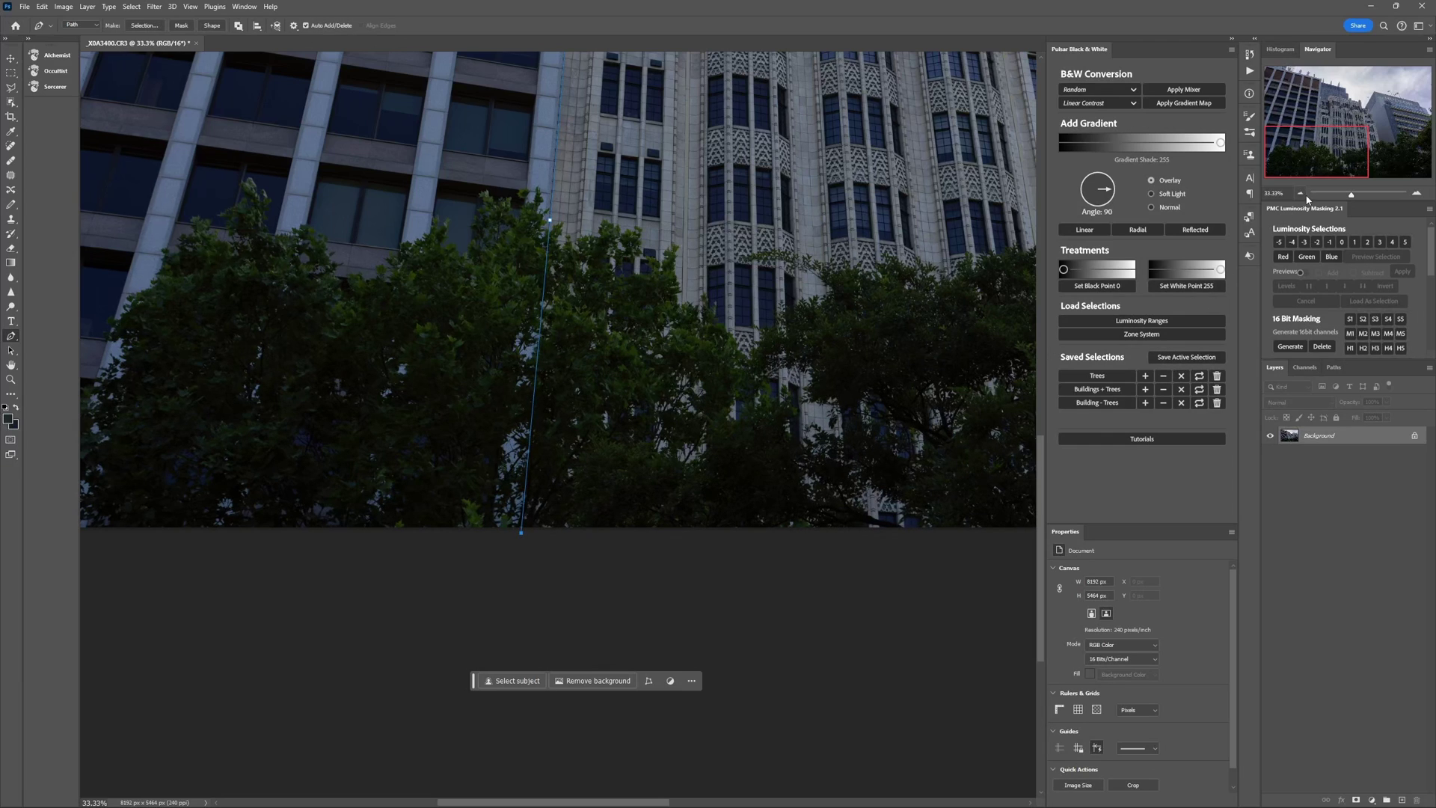
Continue the path beneath the photo's lower edge and up into the trees beside the central building's right edge
key(ctrl+minus)
click(1022, 516)
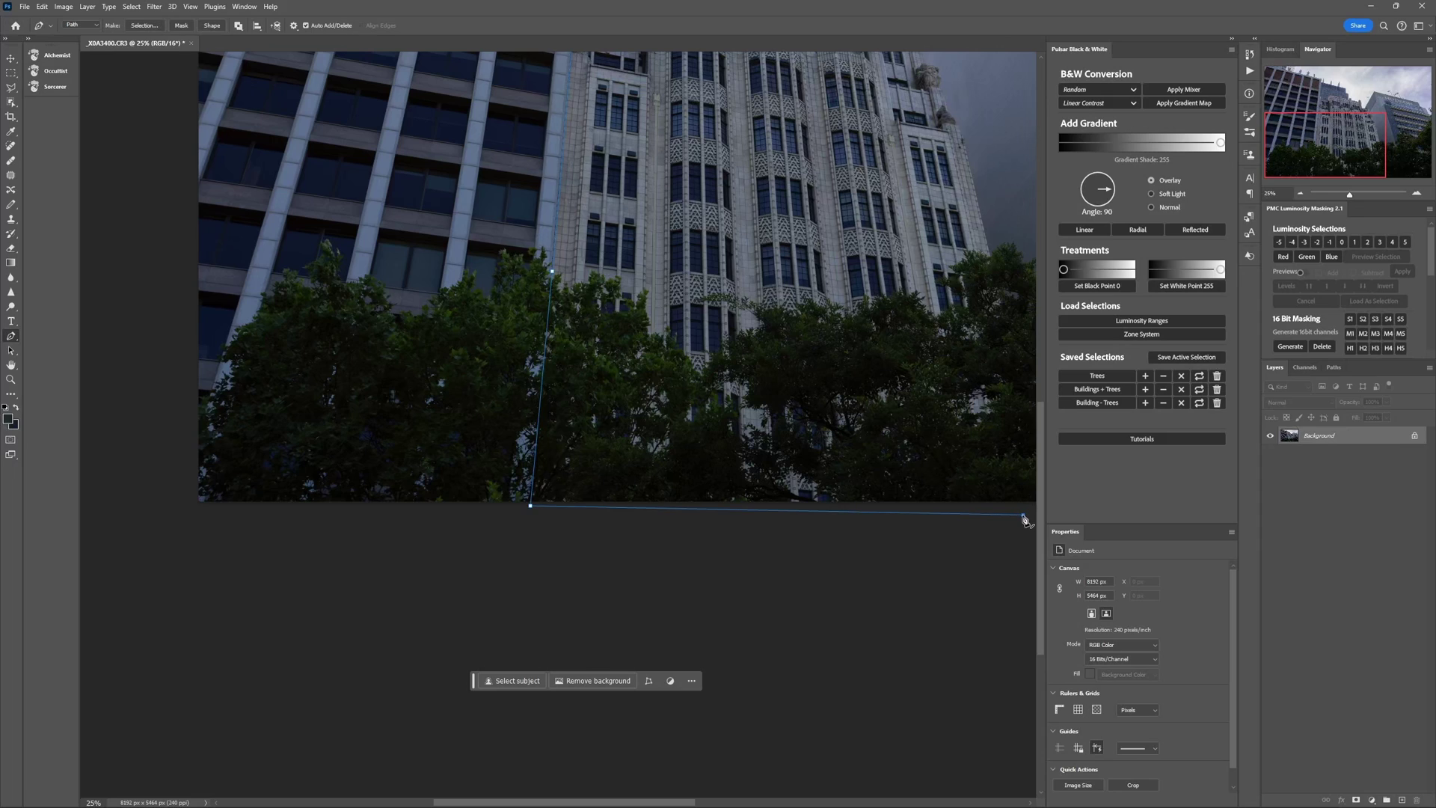
drag(1013, 508, 860, 520)
click(878, 518)
click(853, 333)
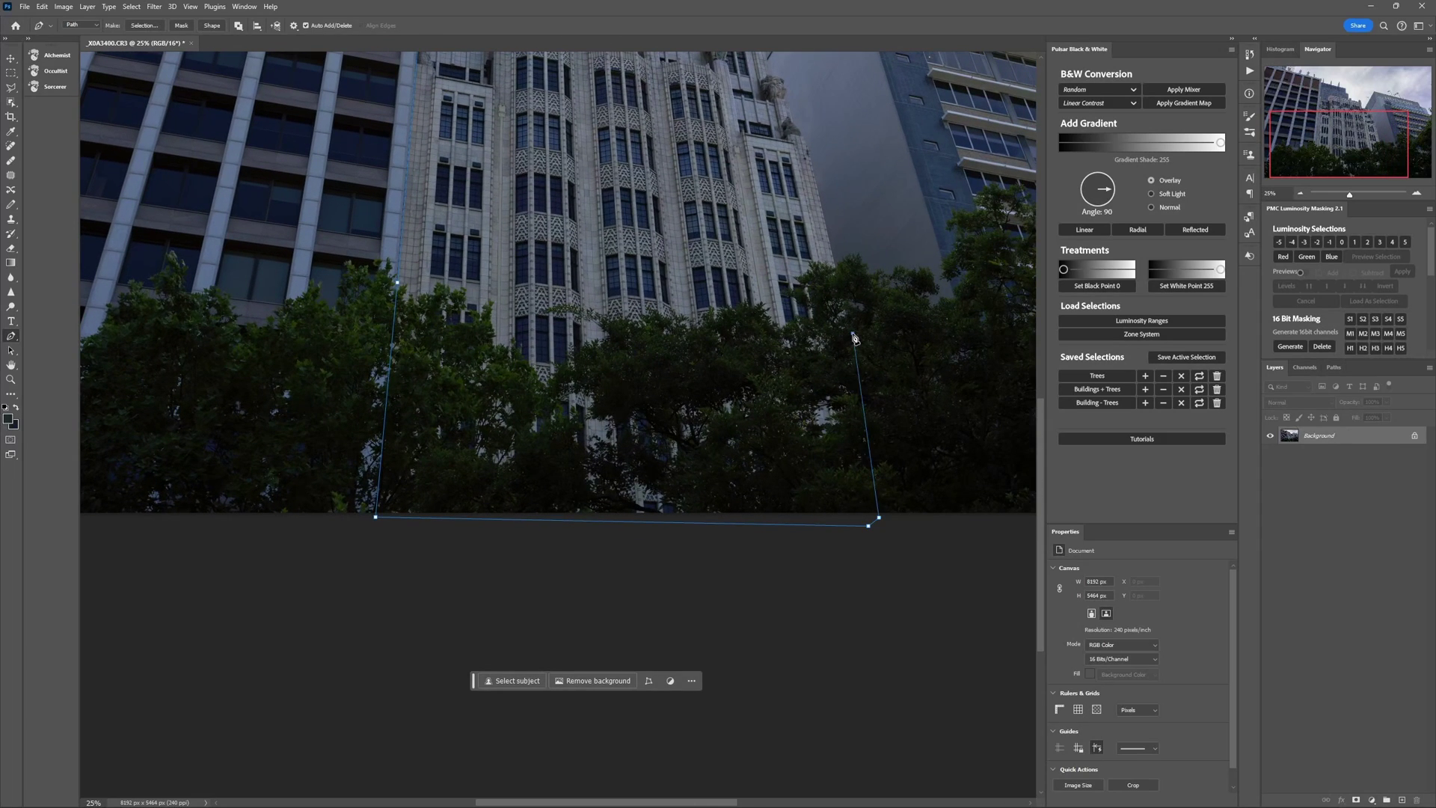
Run the path from the trees up the central building's right edge to the small ledge below the crouching animal statue
click(1418, 196)
click(1417, 196)
drag(836, 243, 524, 466)
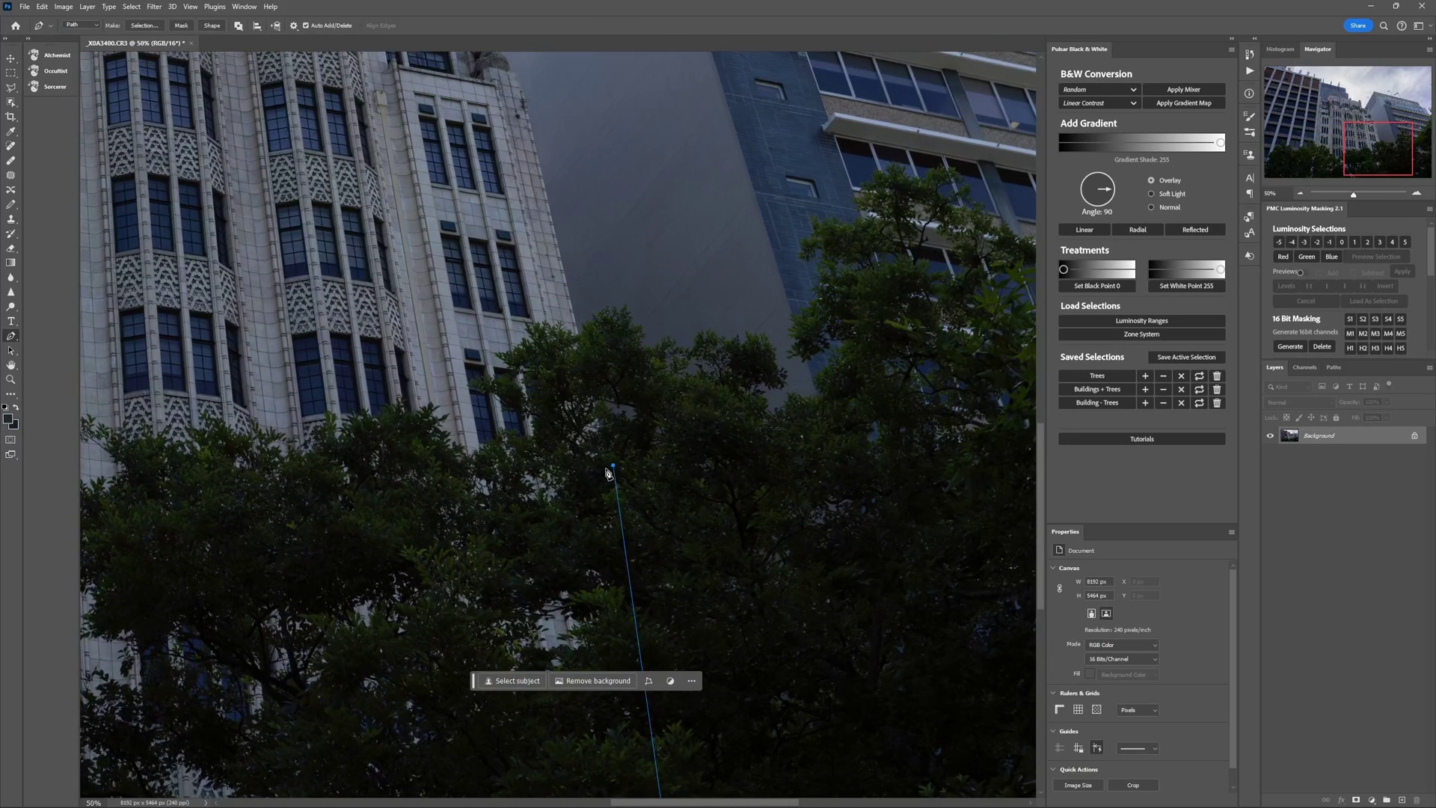
click(551, 212)
scroll(599, 458, up, 3)
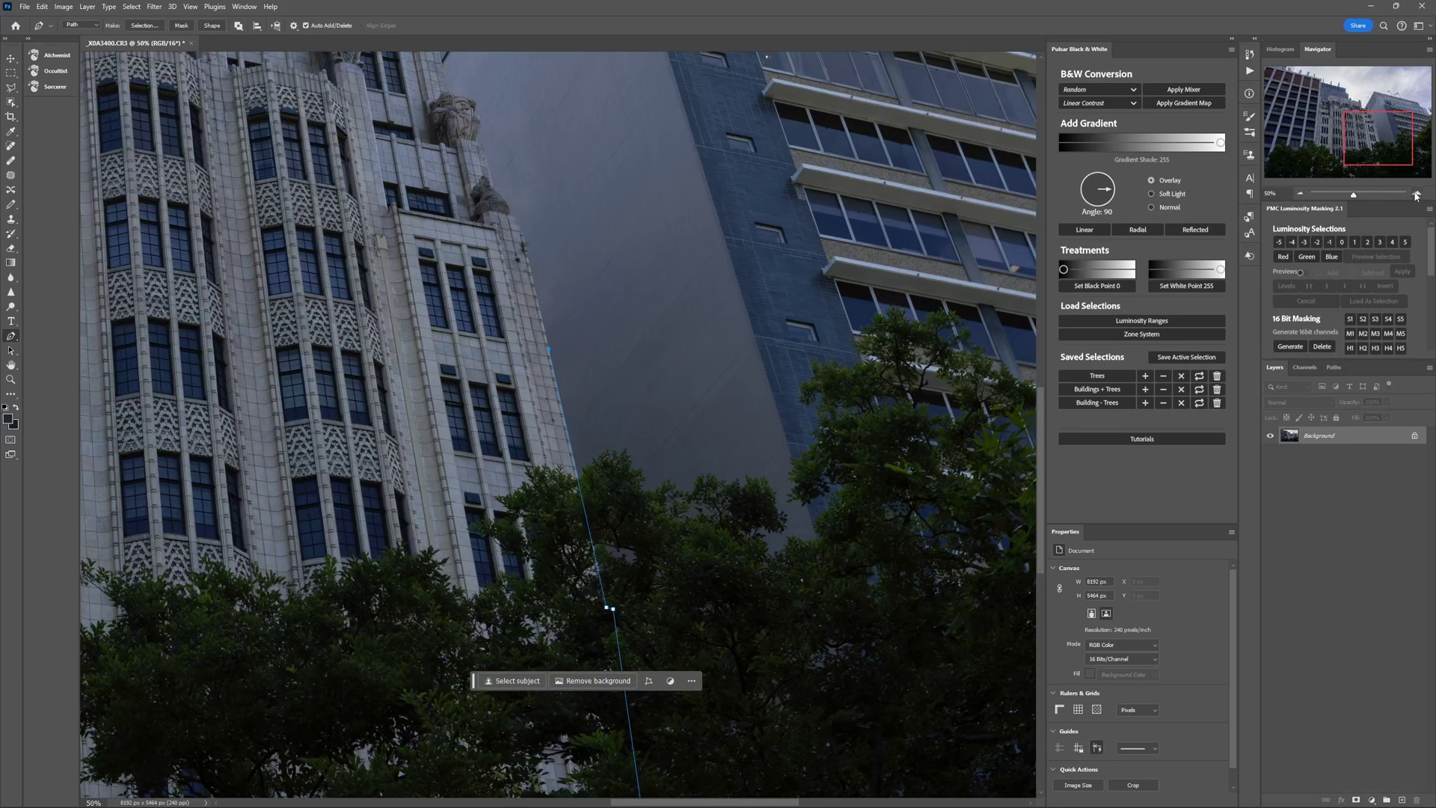
click(1416, 195)
click(1416, 195)
click(1416, 194)
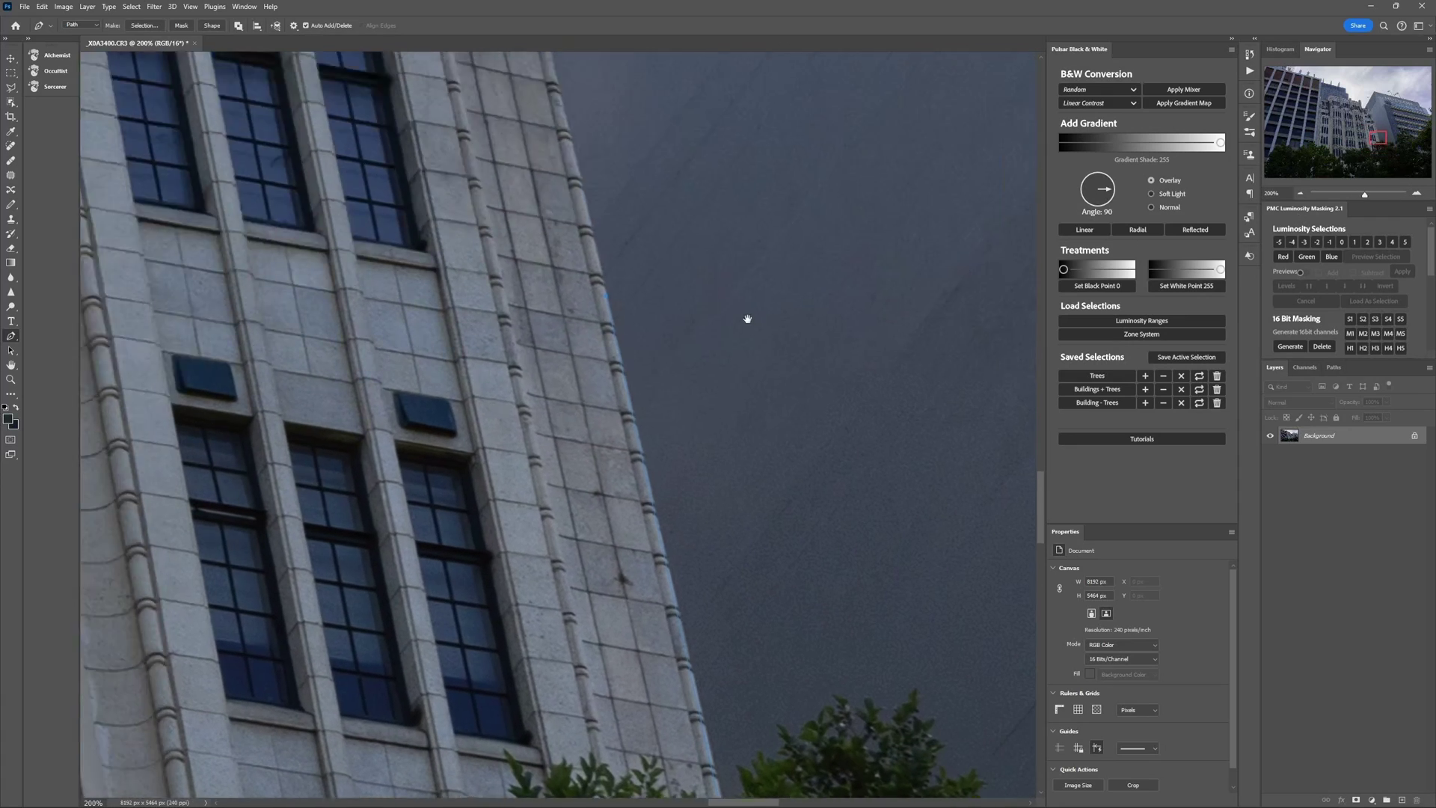
drag(712, 255, 931, 669)
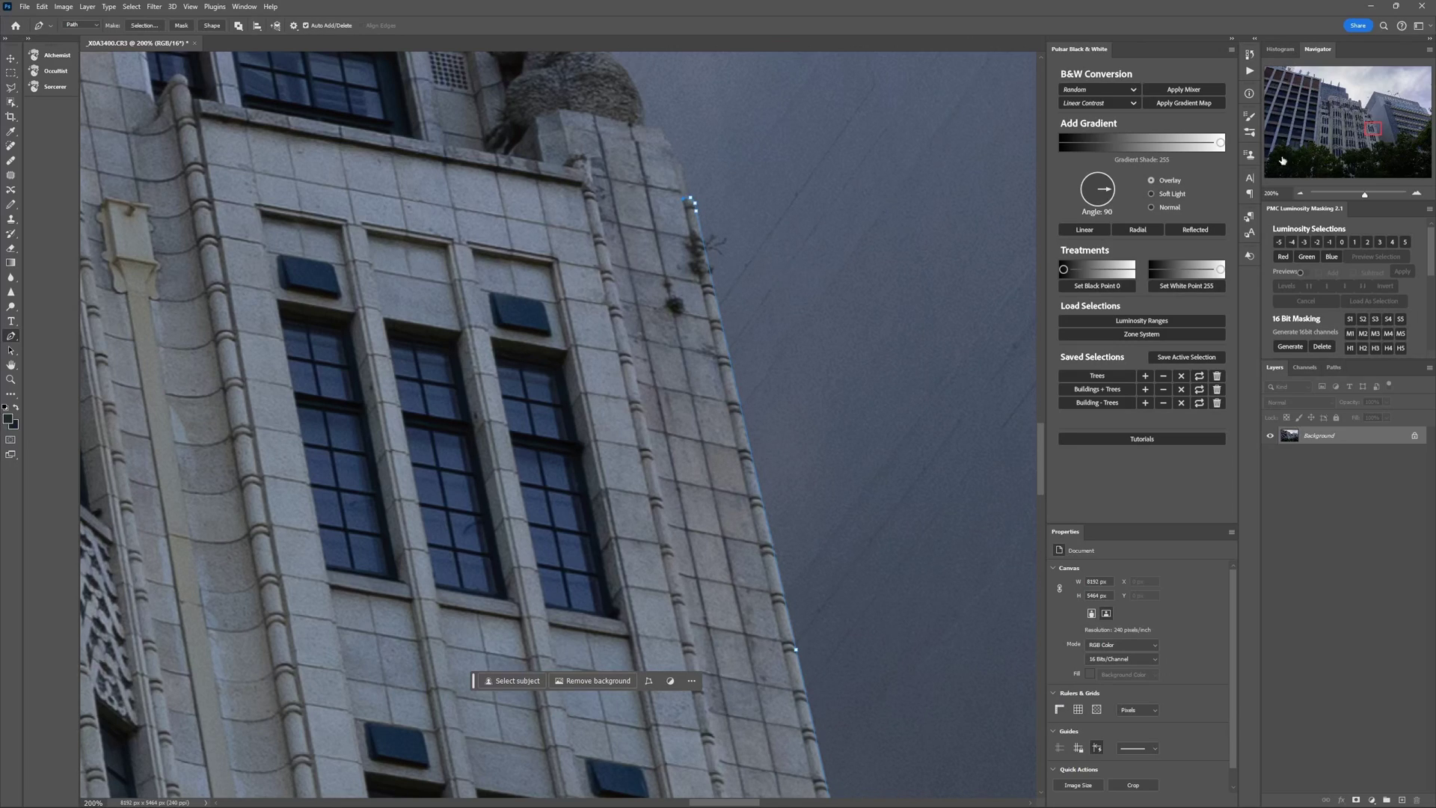
Trace the stepped ledges below the crouching animal statue and carry the path up the pillar edge above it
scroll(693, 295, up, 3)
scroll(693, 298, up, 1)
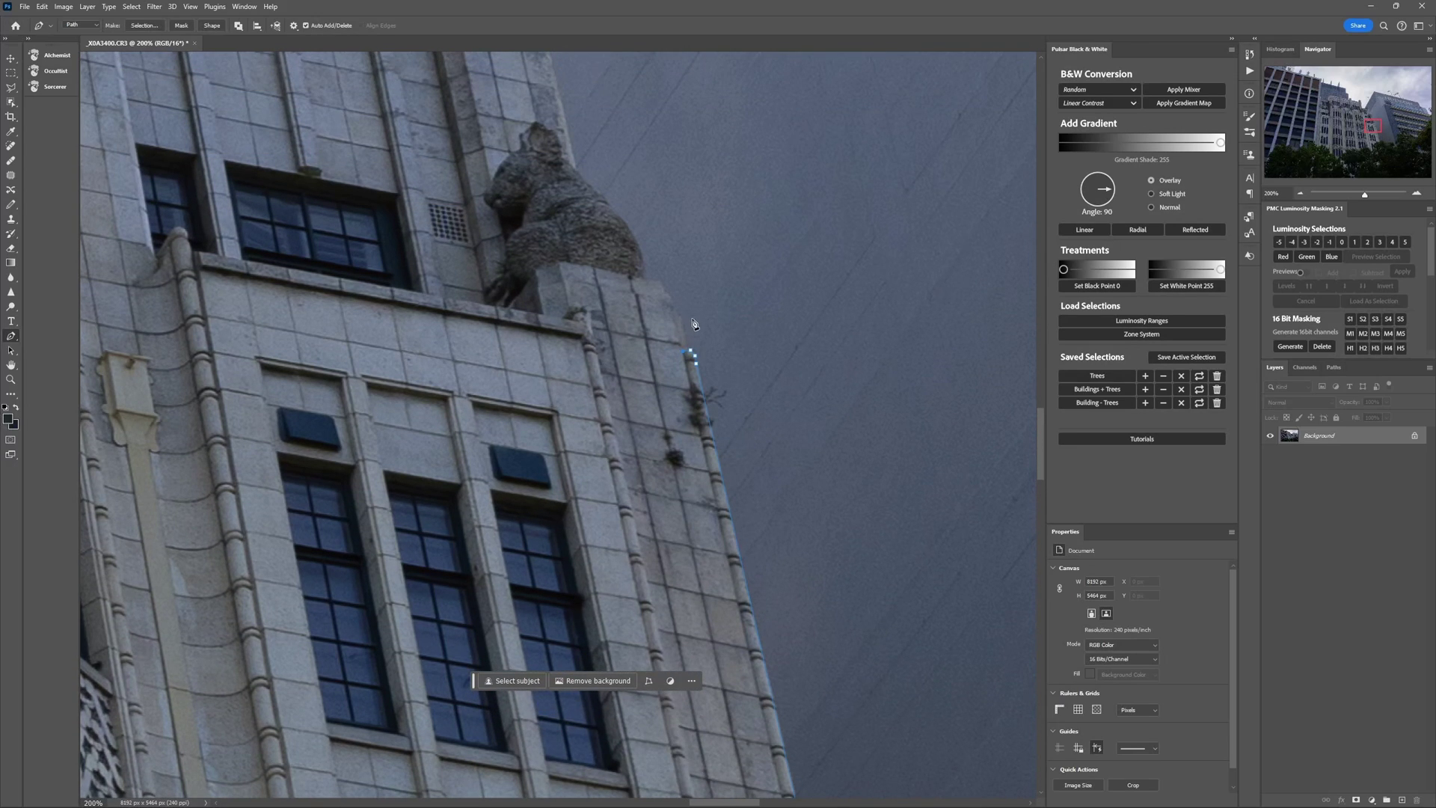
drag(672, 304, 645, 278)
scroll(710, 264, up, 2)
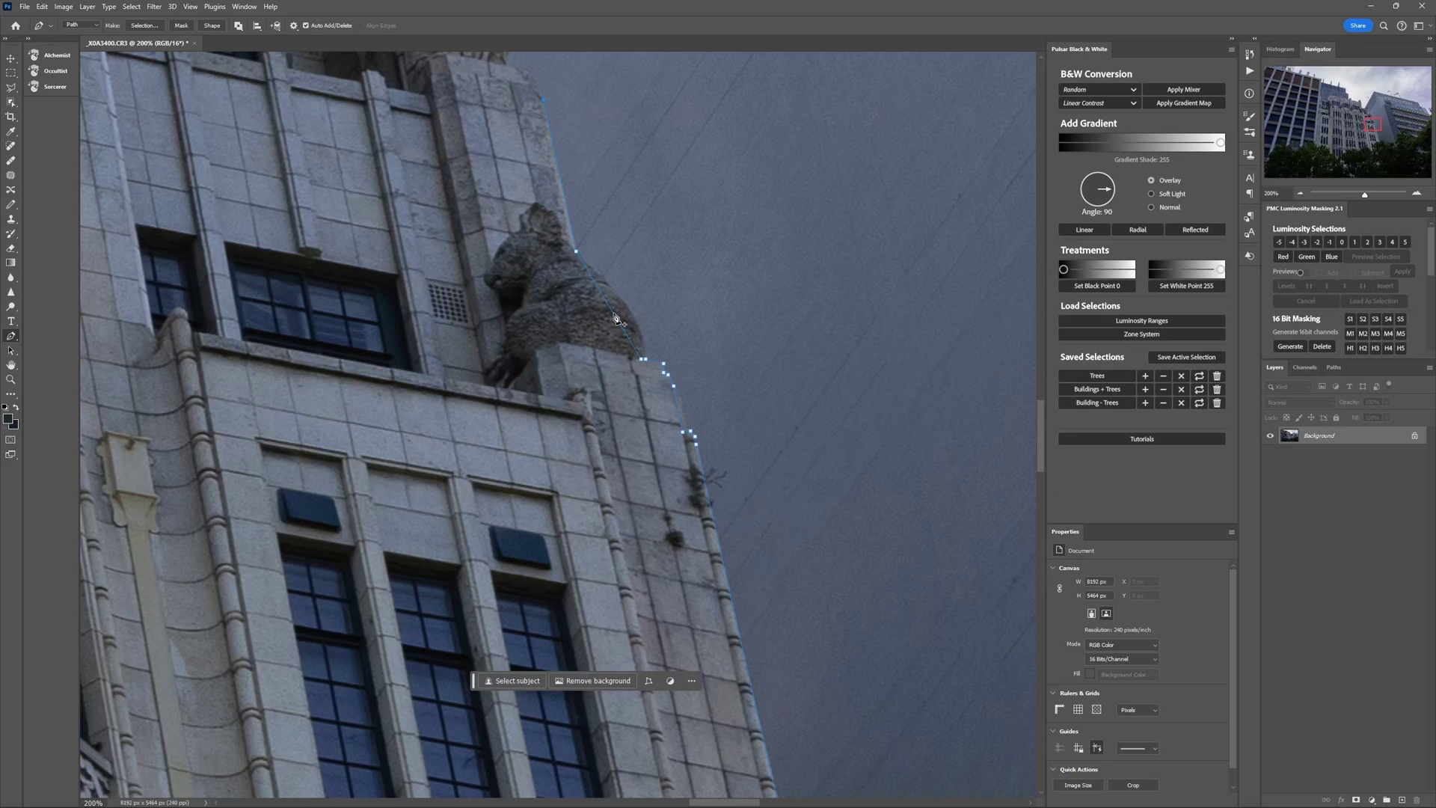
Add anchor points beside the crouching animal statue and bend the path around its back
click(595, 283)
click(628, 336)
click(612, 311)
drag(611, 311, 633, 320)
drag(636, 325, 627, 300)
click(651, 346)
click(1415, 194)
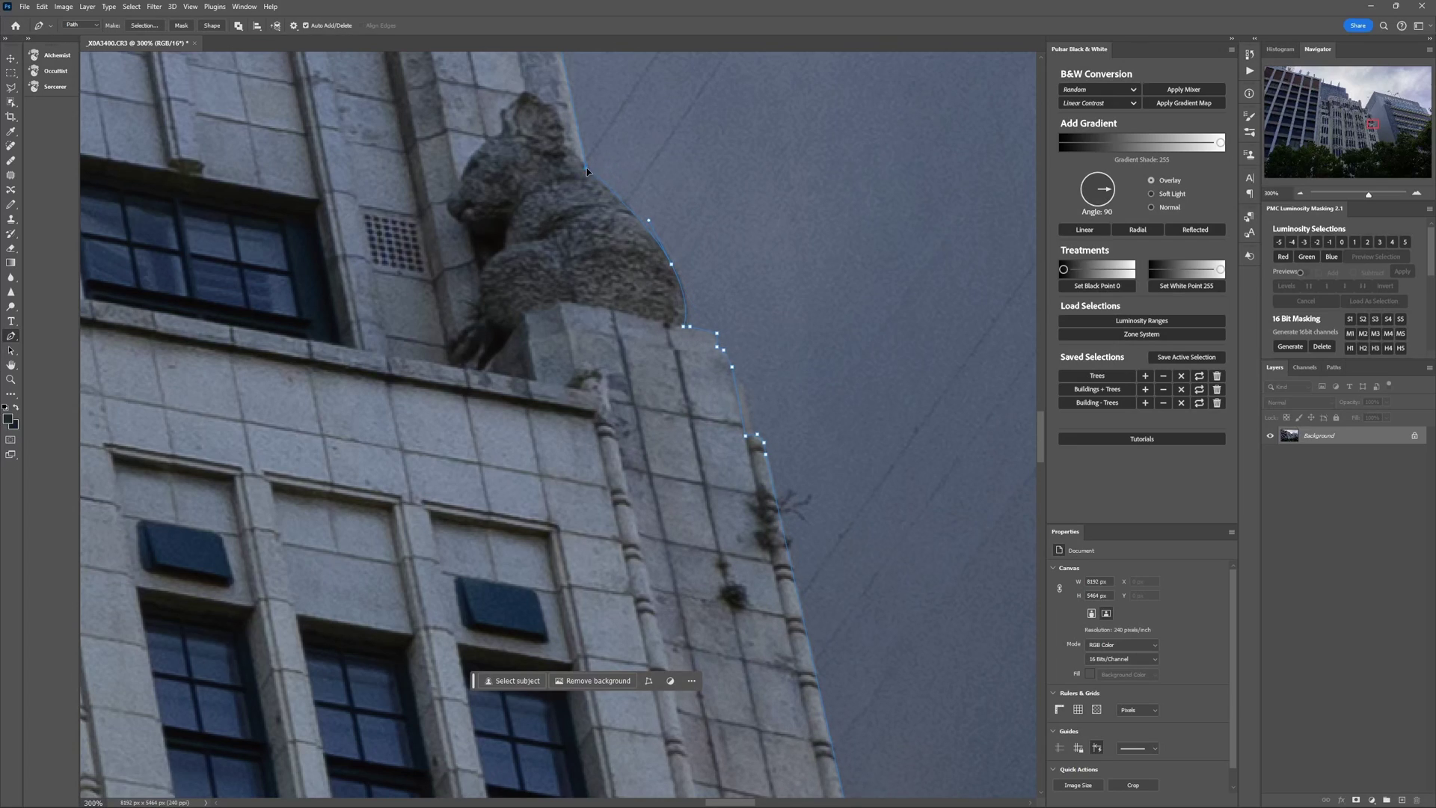
Trace the path around the pedestal and up the right side of the shield-bearing statue above the animal
click(1300, 193)
click(1299, 194)
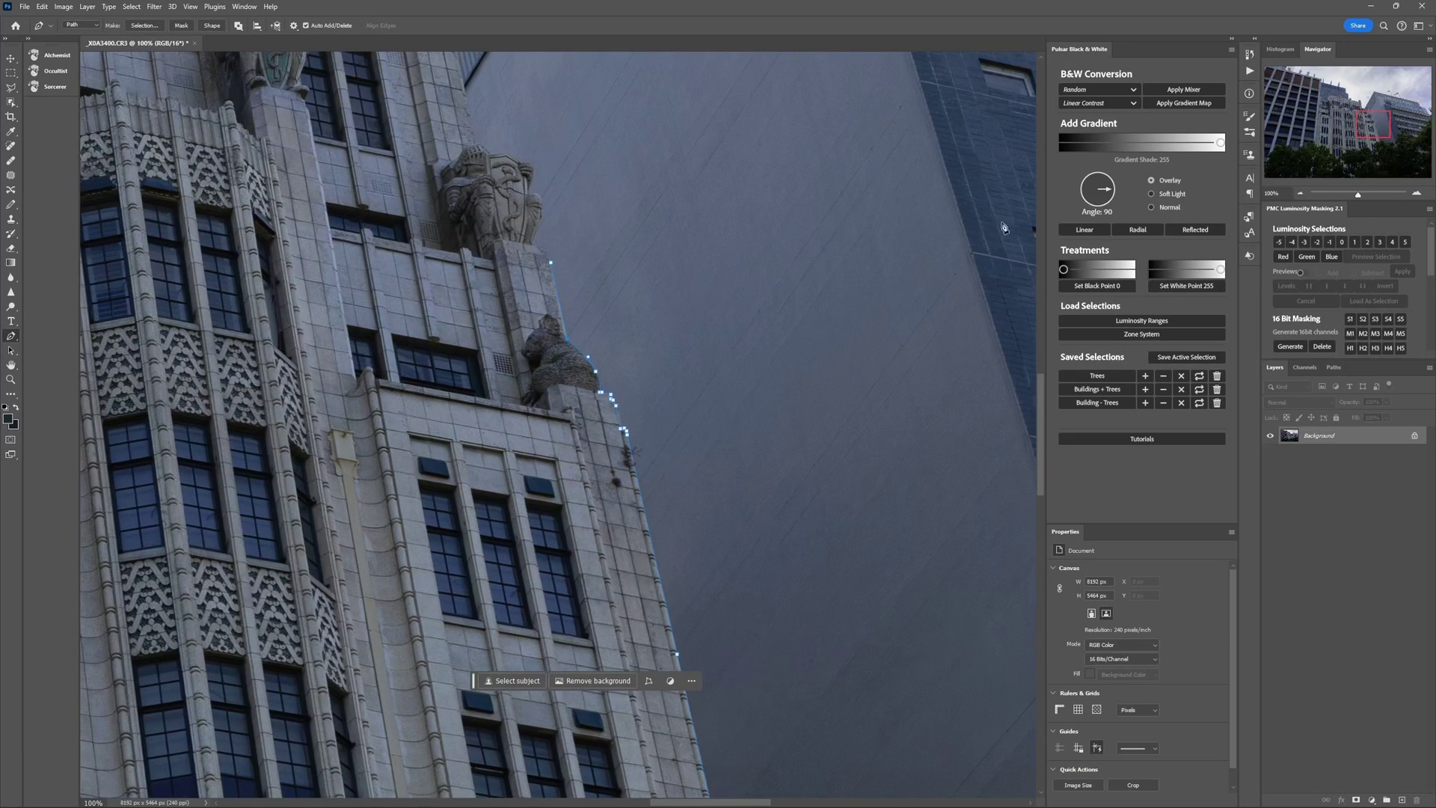
scroll(703, 290, up, 3)
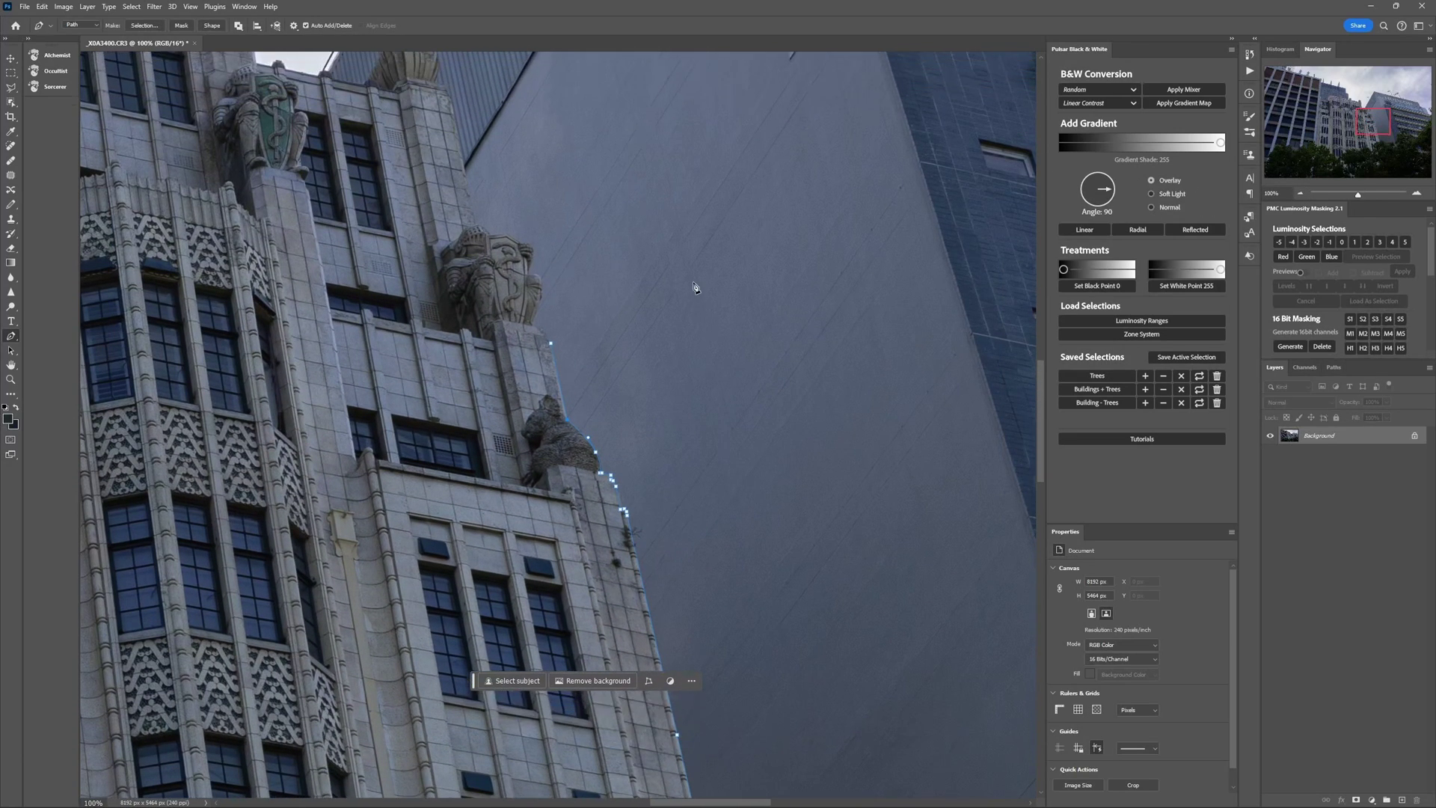
click(1421, 195)
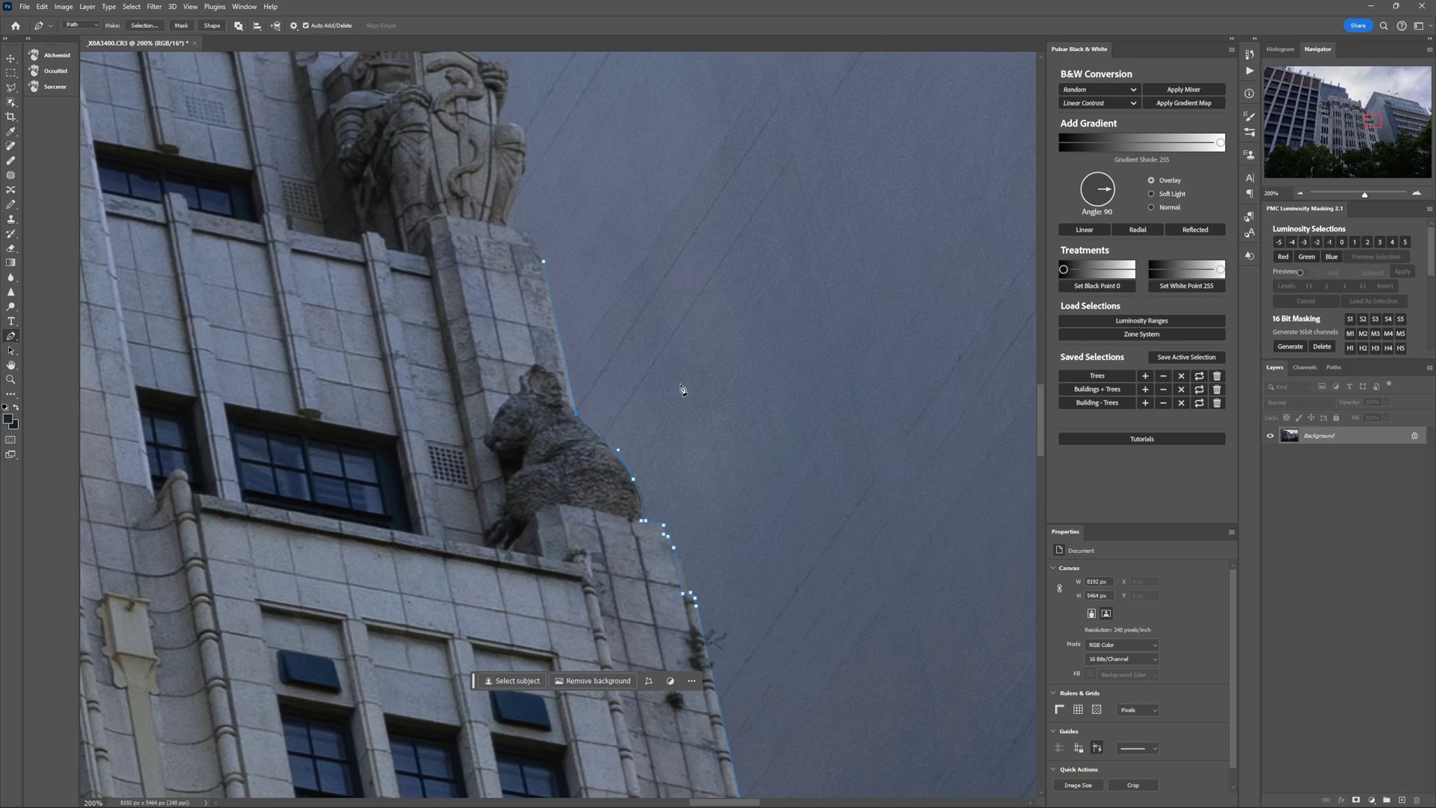
click(539, 251)
click(536, 244)
click(530, 235)
click(511, 227)
click(513, 198)
click(523, 179)
click(525, 136)
Continue the path over the top of the statue's shield and helmet to the pillar behind it
drag(525, 135, 503, 344)
click(502, 284)
click(481, 275)
click(430, 262)
click(392, 236)
Trace the path up the pillar, around the fluted rooftop ornament and along the parapet, re-placing the last misplaced anchor
drag(391, 236, 751, 610)
click(692, 374)
click(668, 333)
click(638, 262)
click(528, 344)
click(434, 326)
click(363, 314)
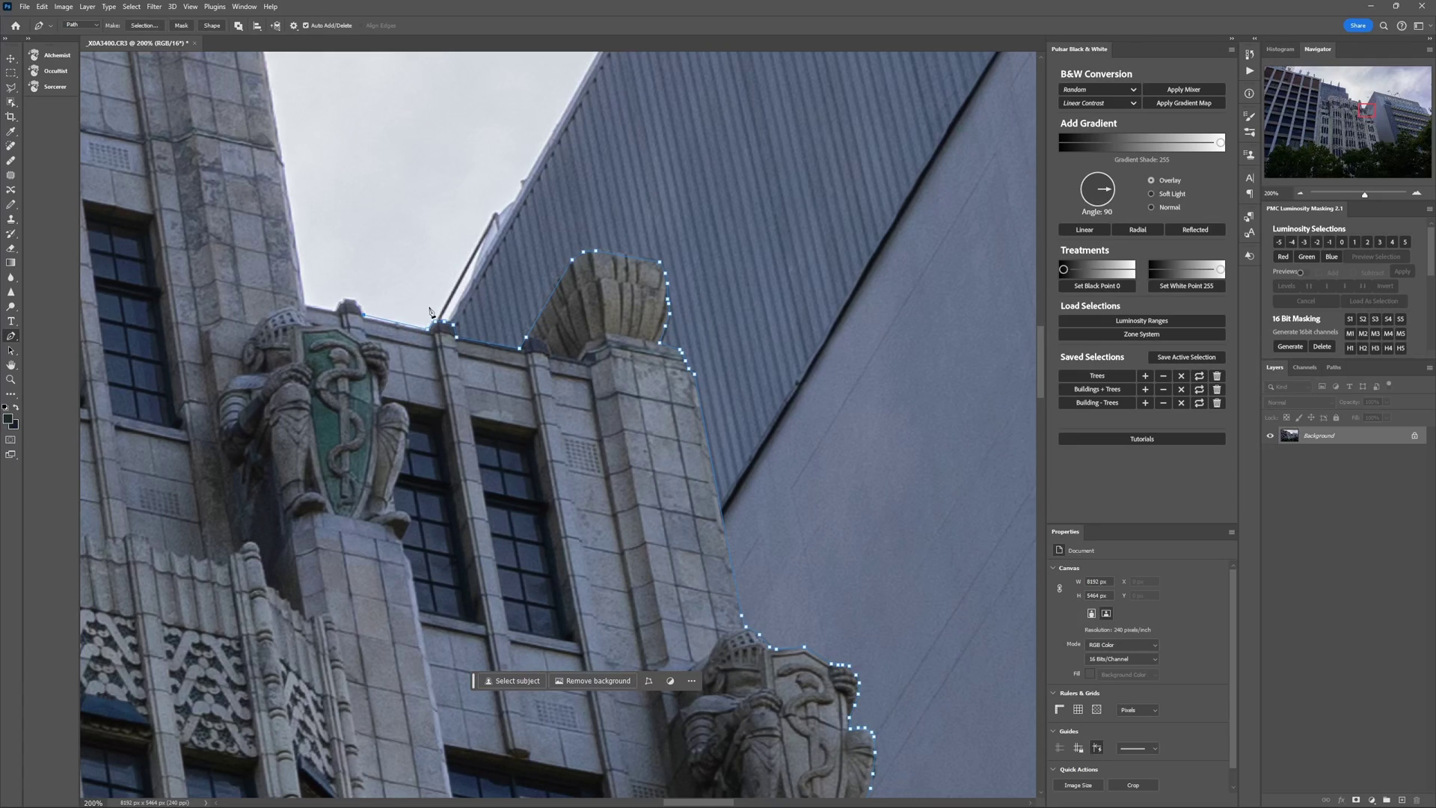
key(ctrl+z)
click(404, 326)
Close the path with a loose outline through the sky and background tower above the central building's roof
click(1300, 193)
click(1300, 193)
click(1300, 193)
click(1299, 193)
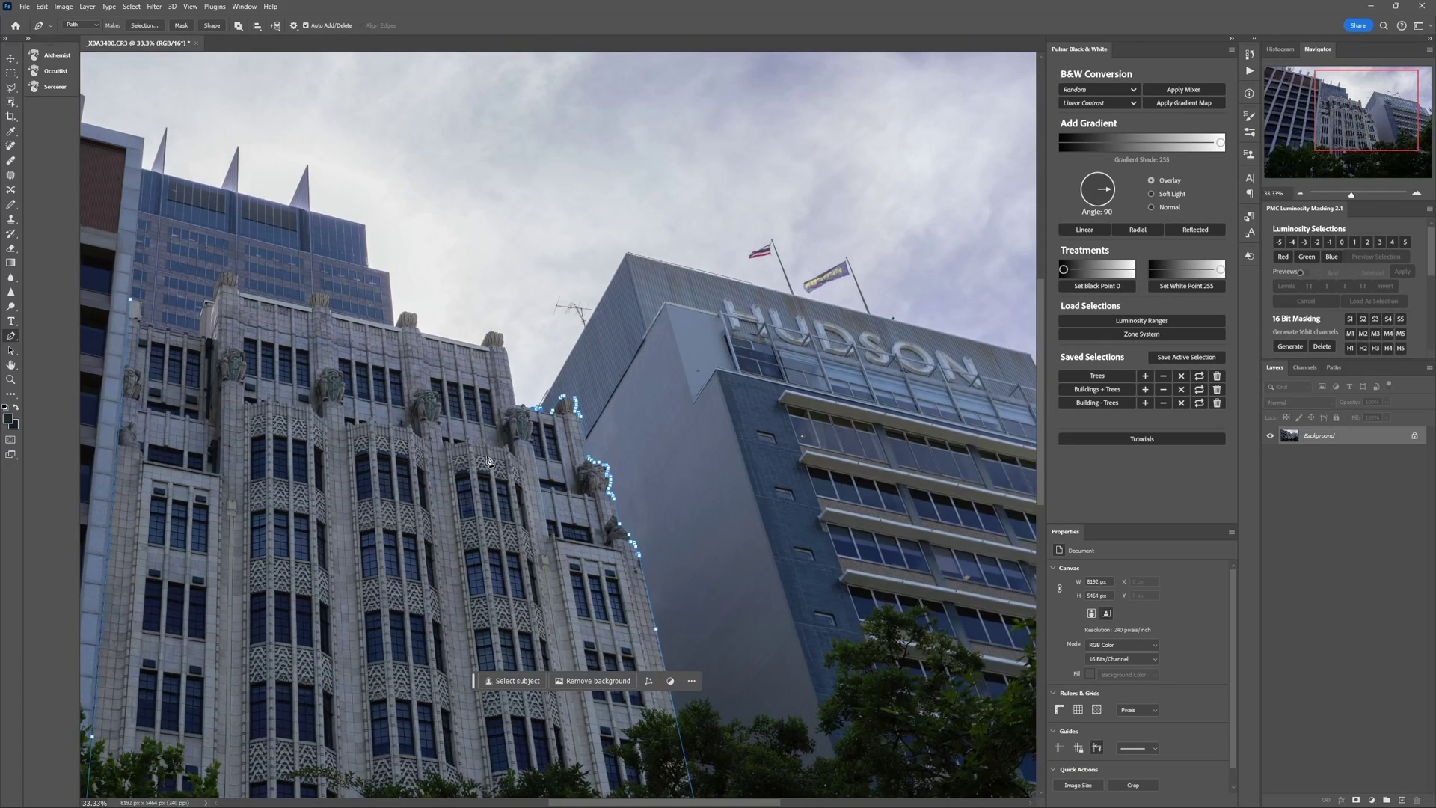
click(521, 307)
click(369, 263)
click(208, 259)
click(133, 305)
scroll(1017, 221, down, 2)
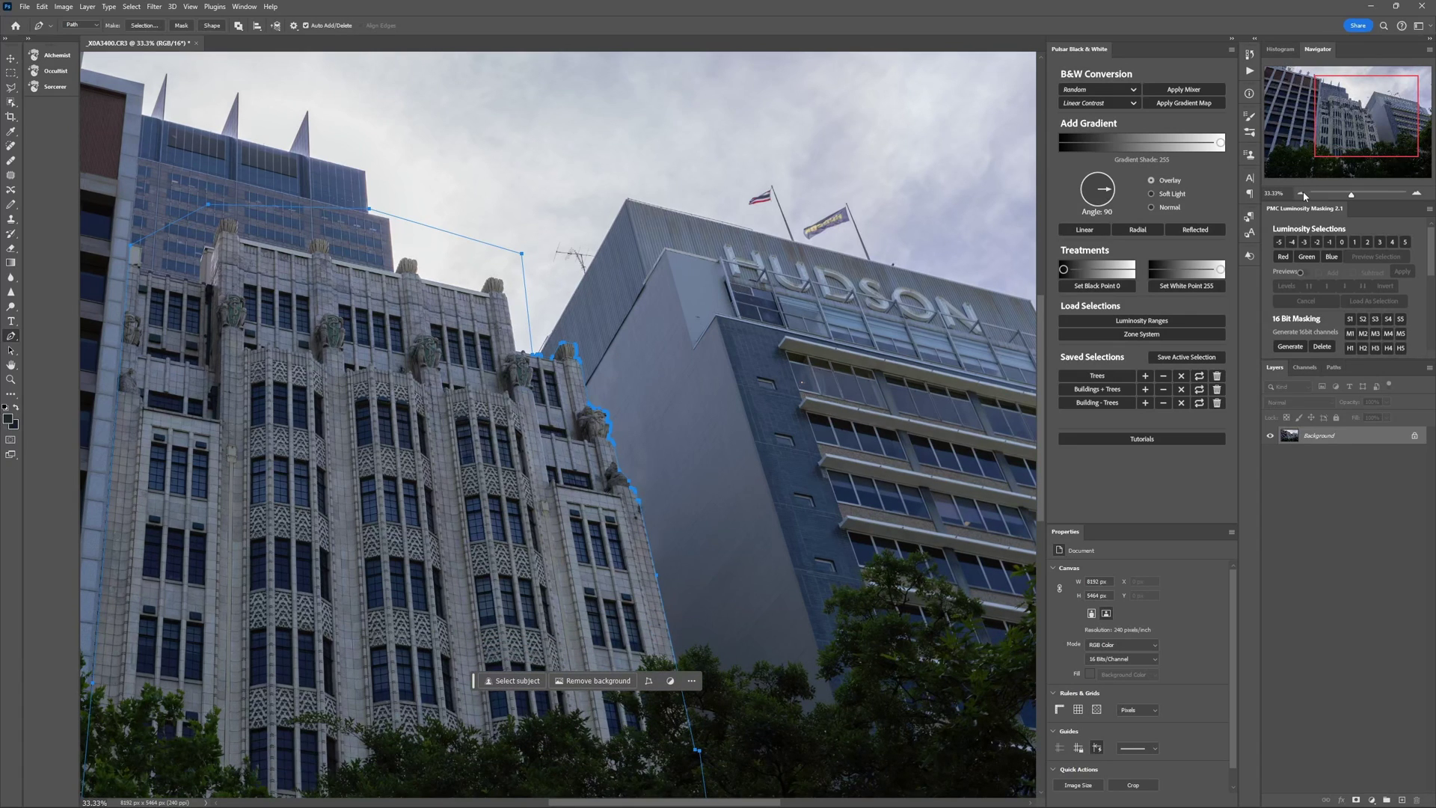
Convert the closed path into a new anti-aliased selection with 0 pixels feather and save it as "mb temp"
click(1301, 193)
click(1301, 192)
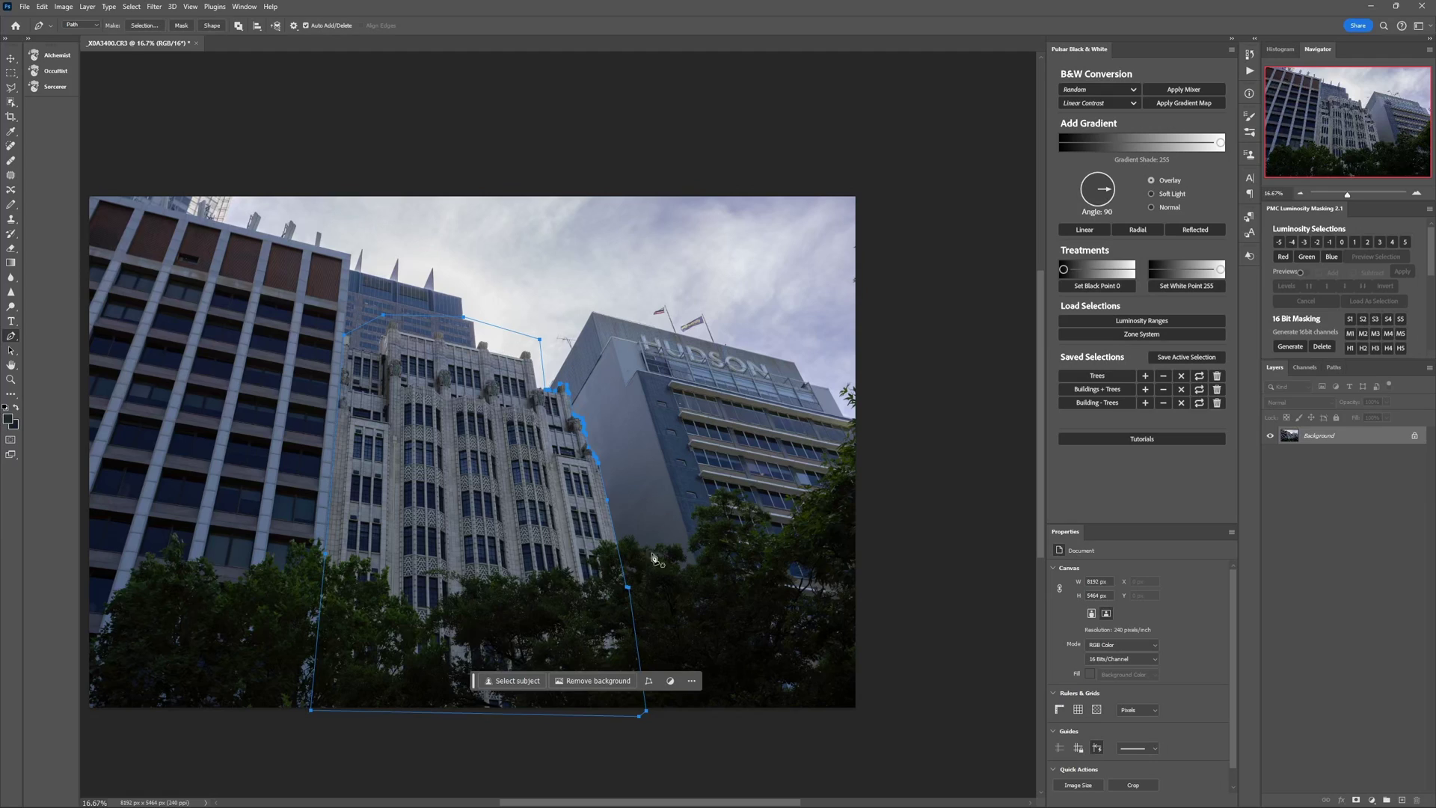
right_click(486, 508)
click(557, 551)
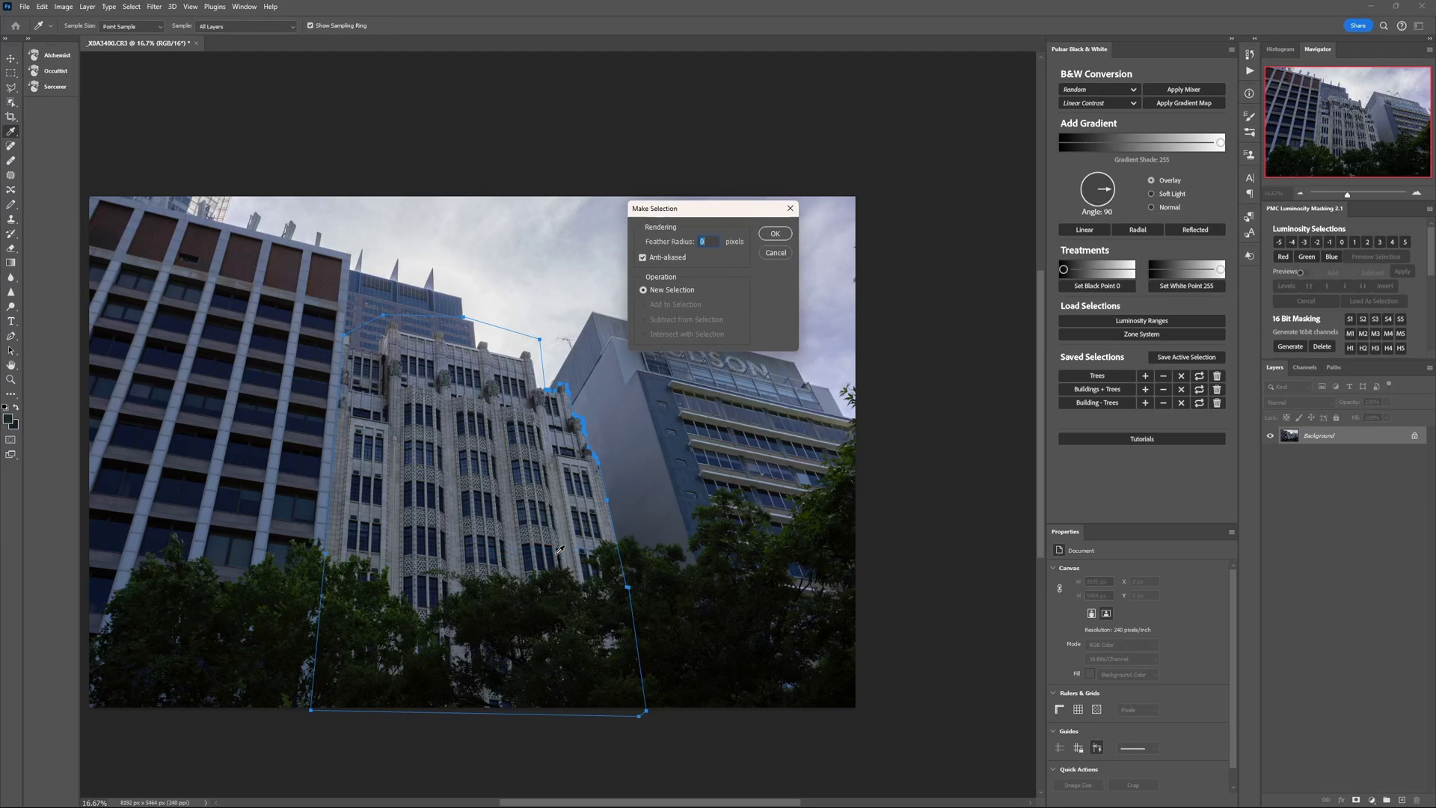
click(775, 233)
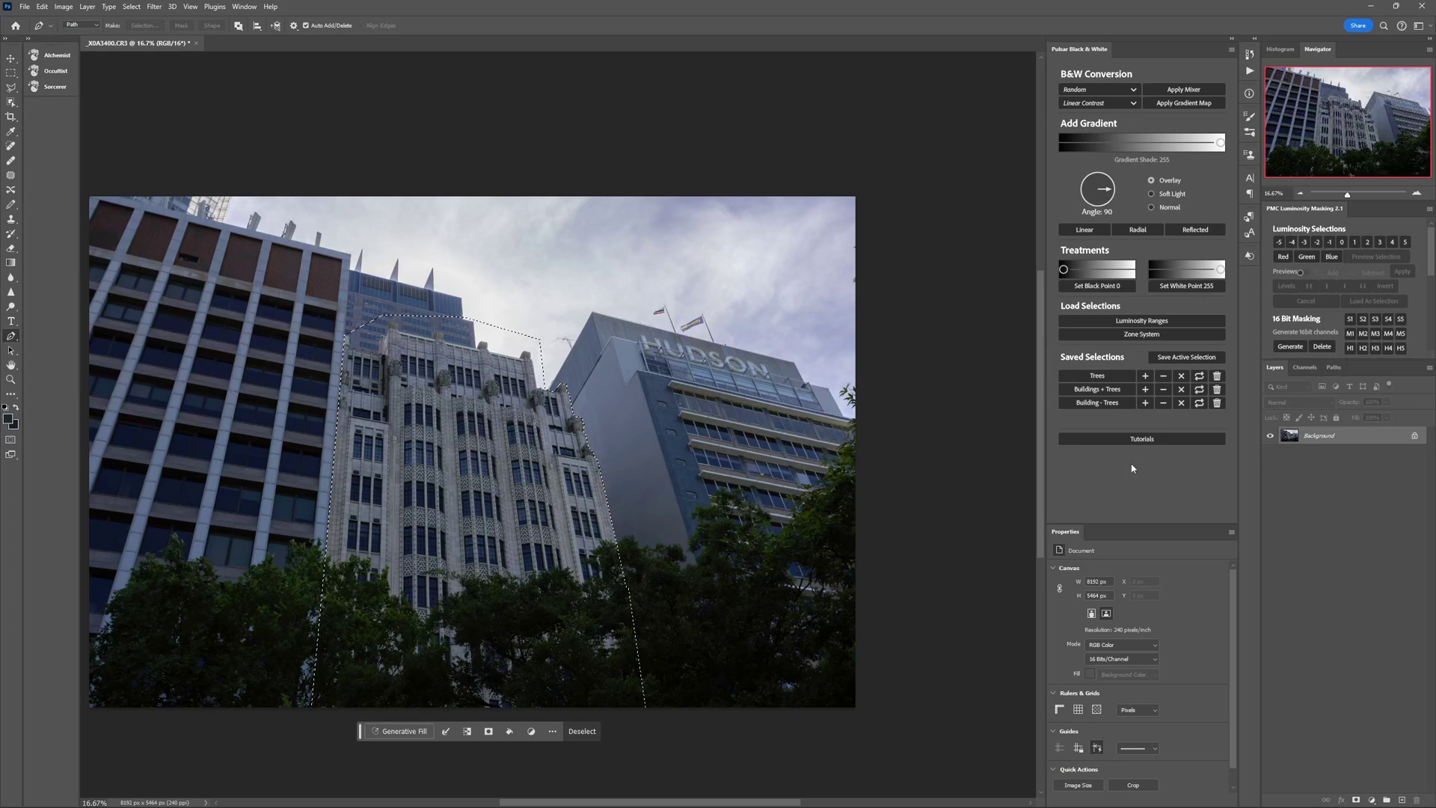
click(1186, 357)
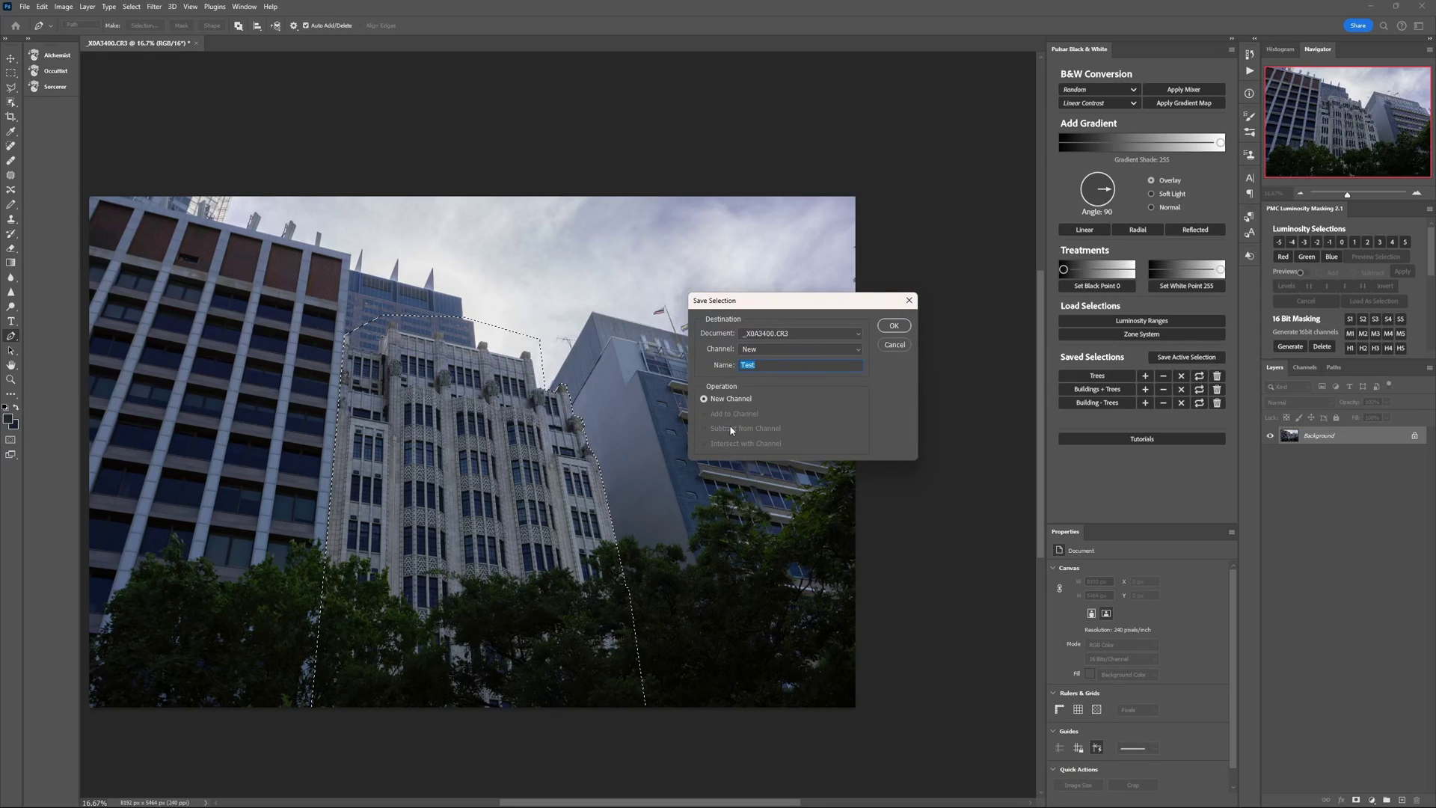
click(892, 328)
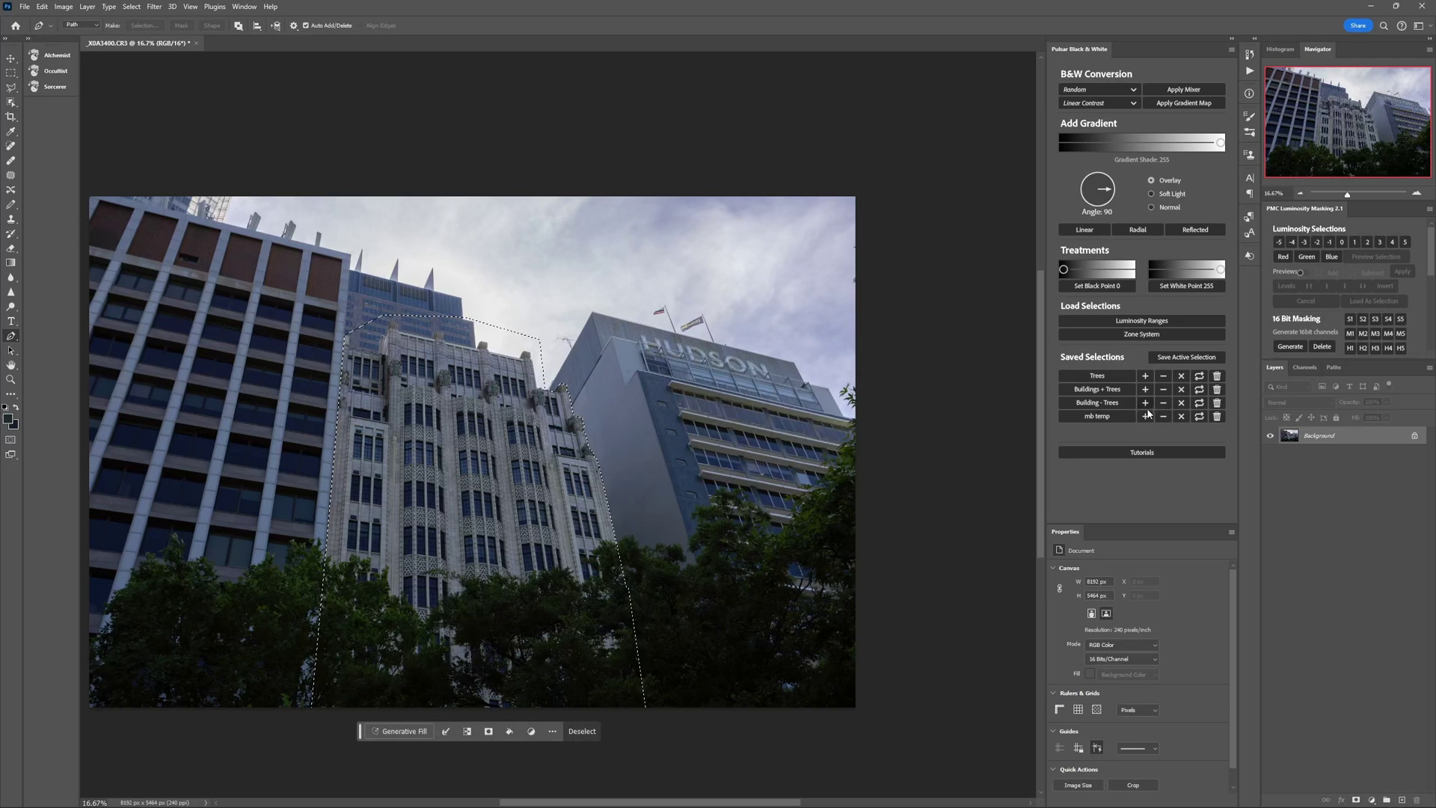
Load the saved Building - Trees and mb temp selections alternately to compare the areas they cover
click(1098, 403)
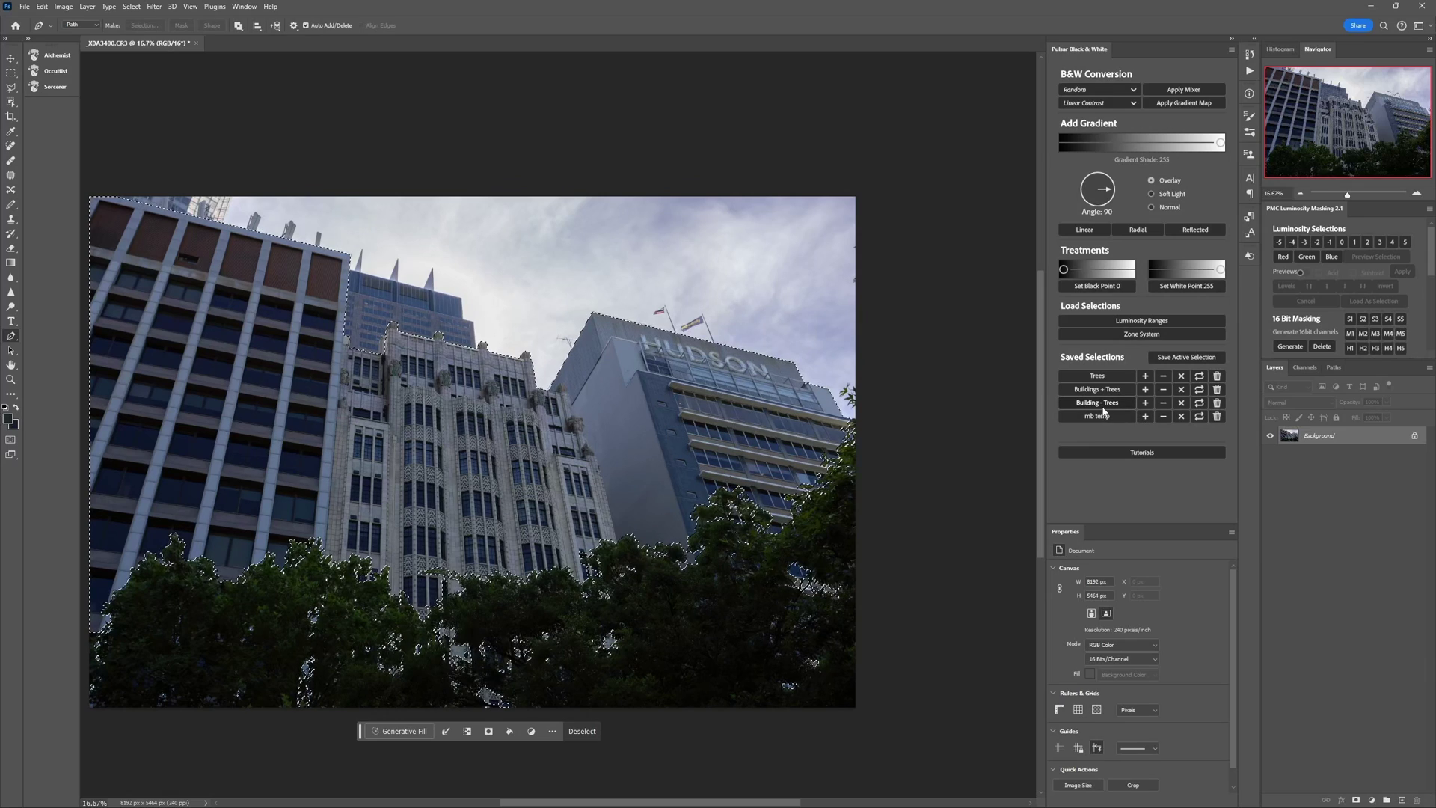
click(1091, 417)
click(1097, 403)
click(1093, 419)
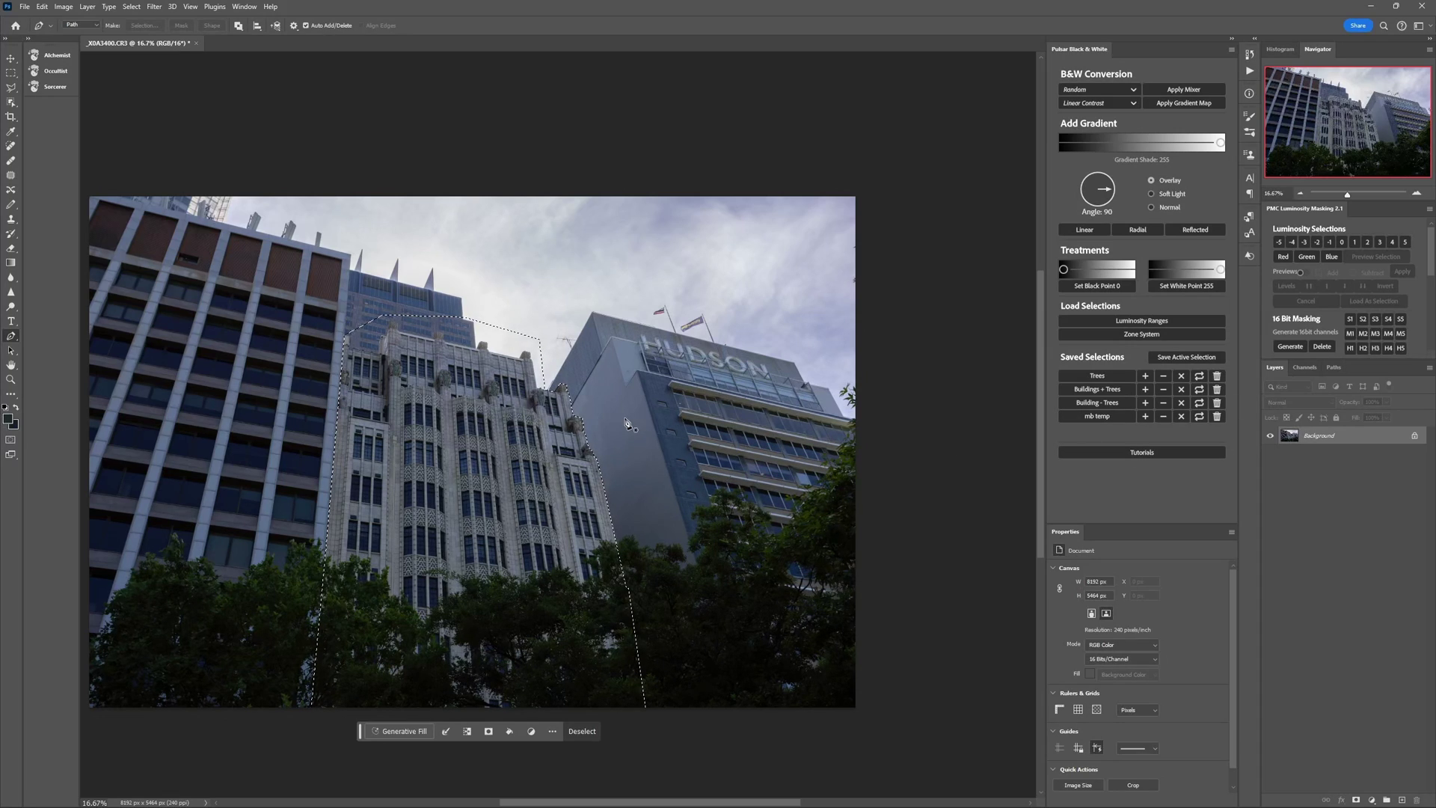
click(1105, 407)
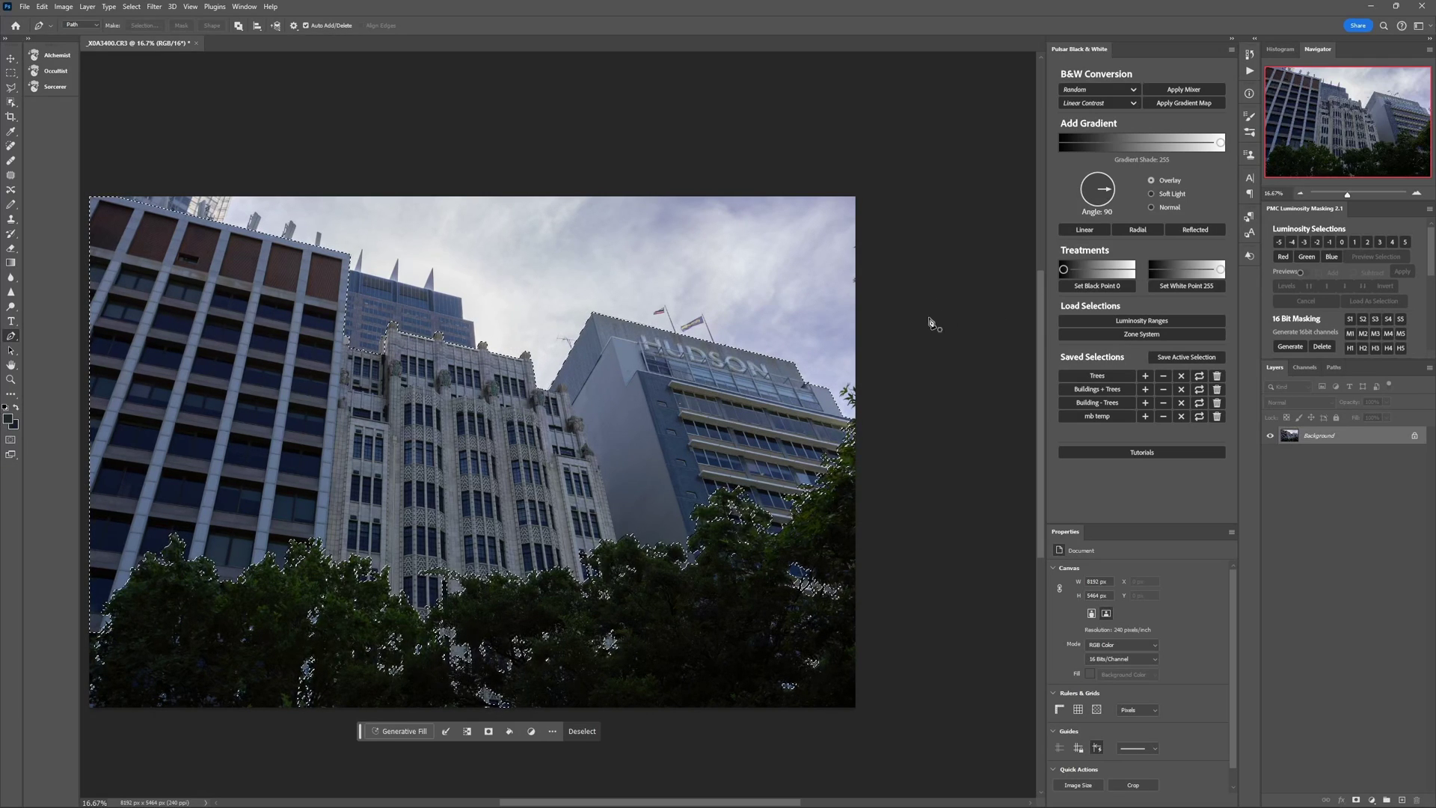
click(1104, 416)
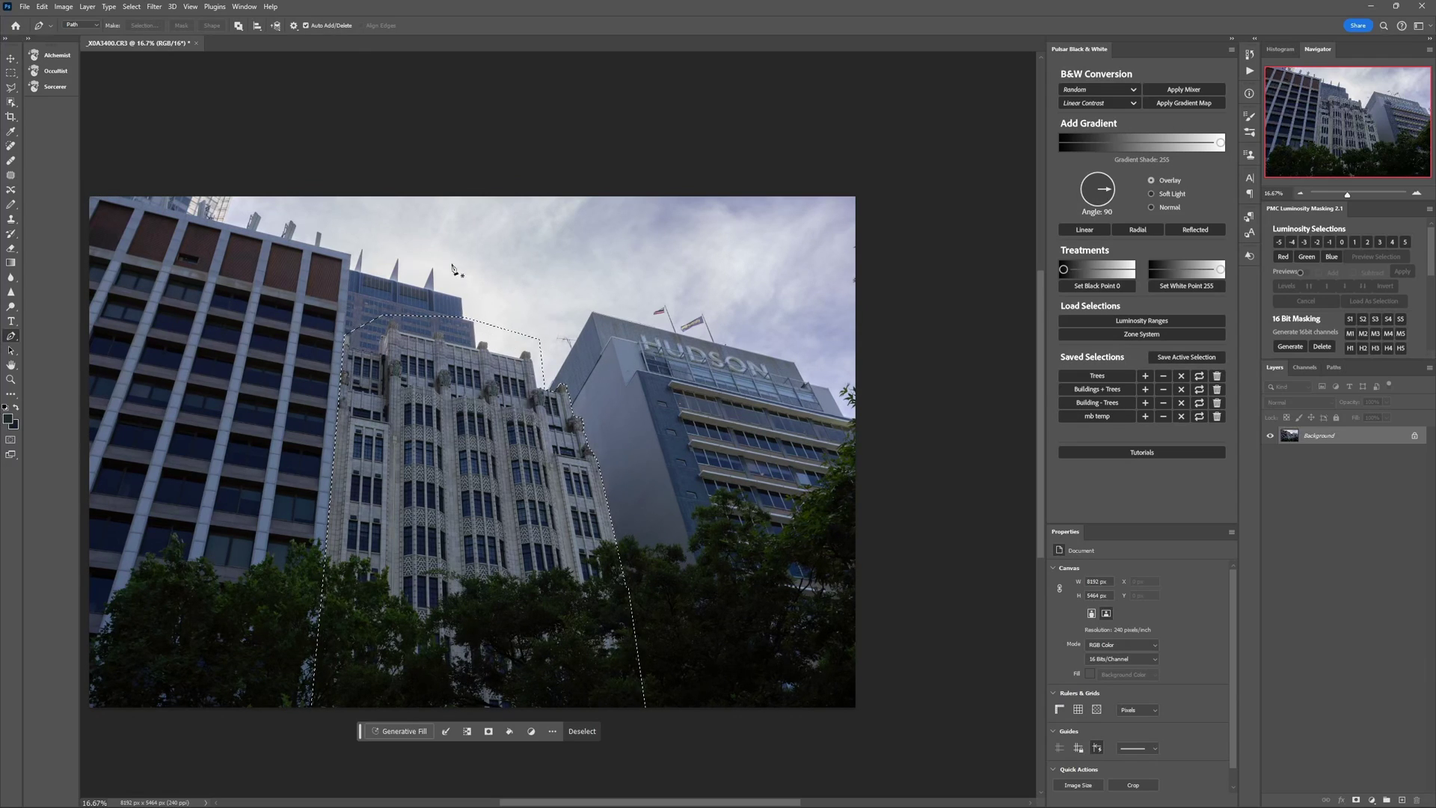
Intersect the Building - Trees selection with mb temp and save the result as a new channel named "Middle Building"
click(1097, 402)
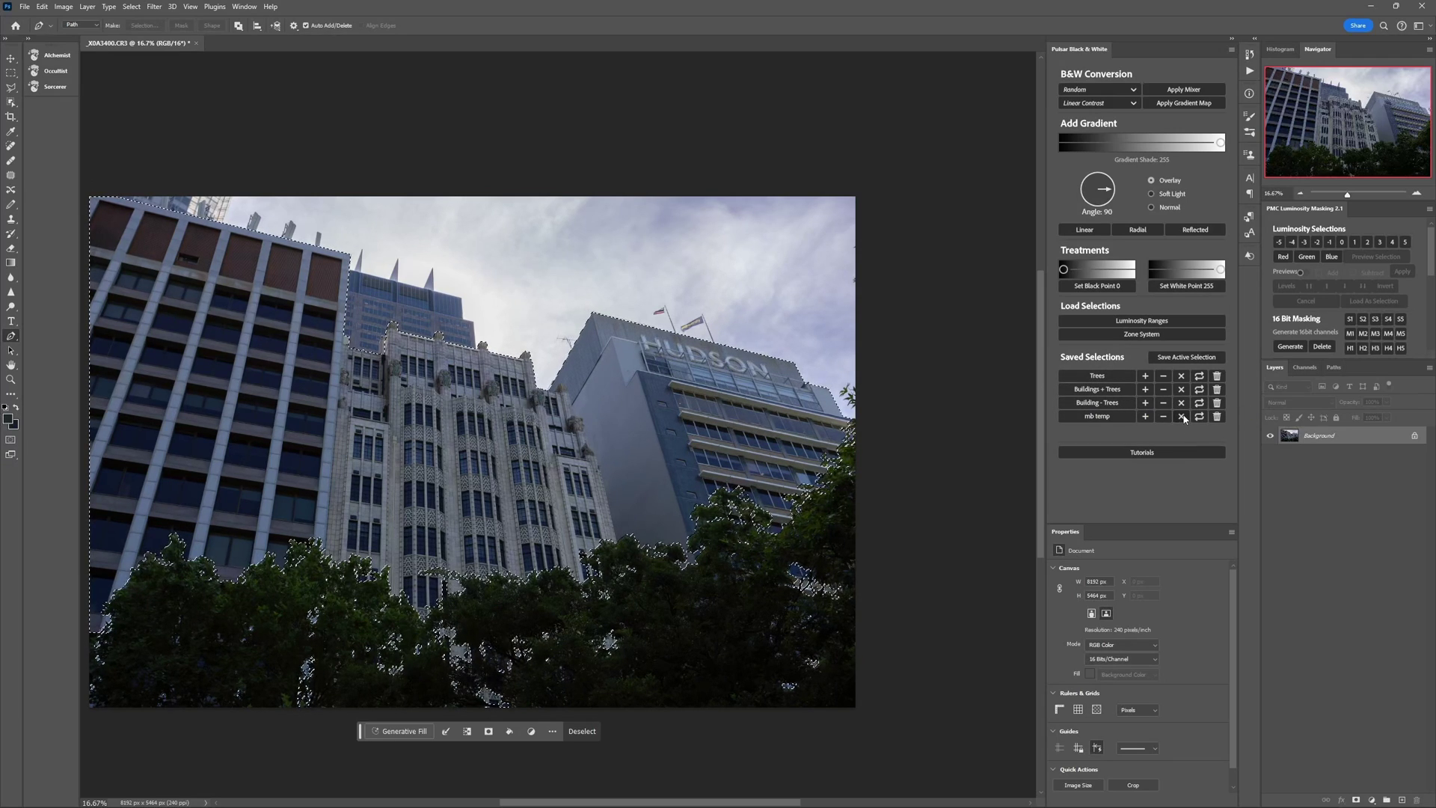
click(1182, 417)
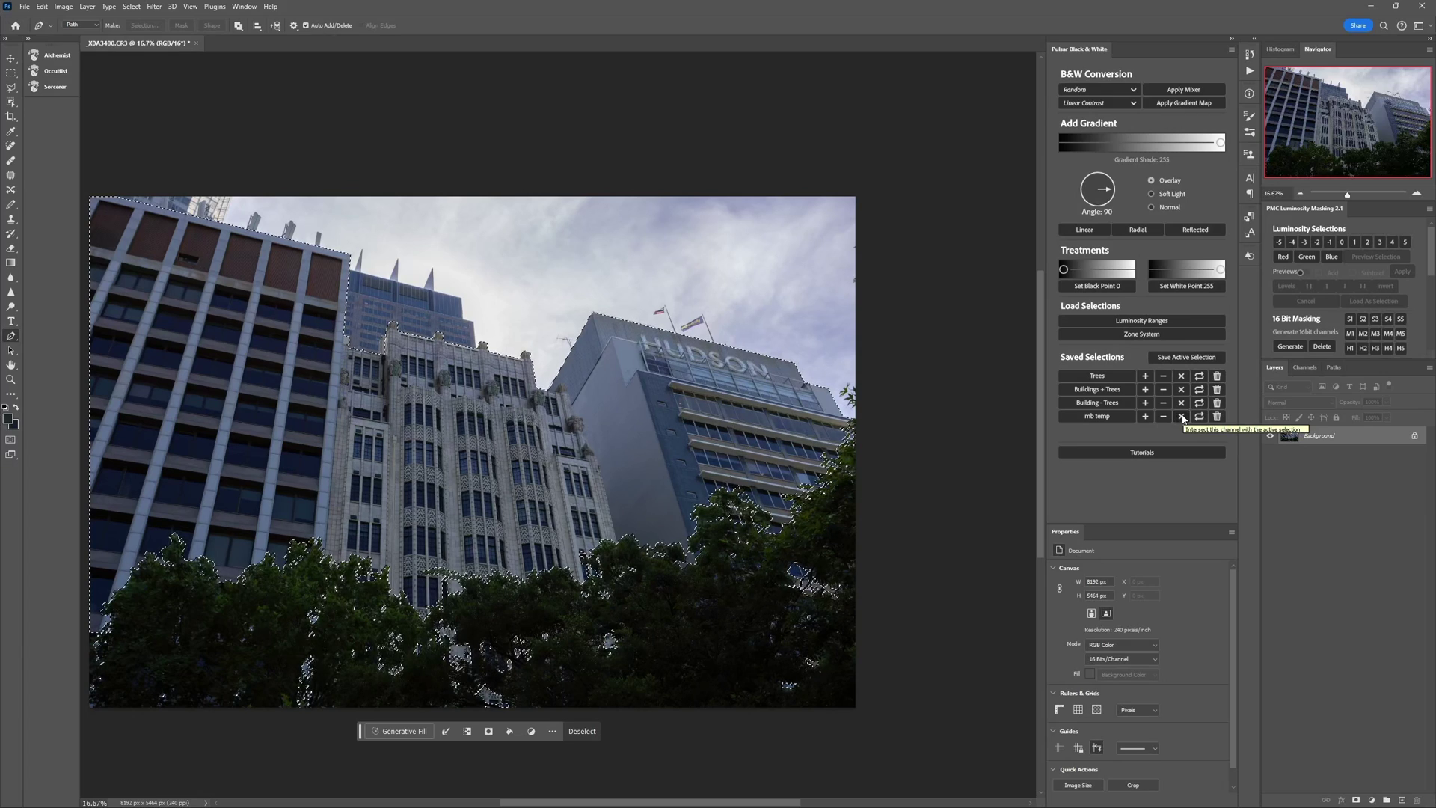
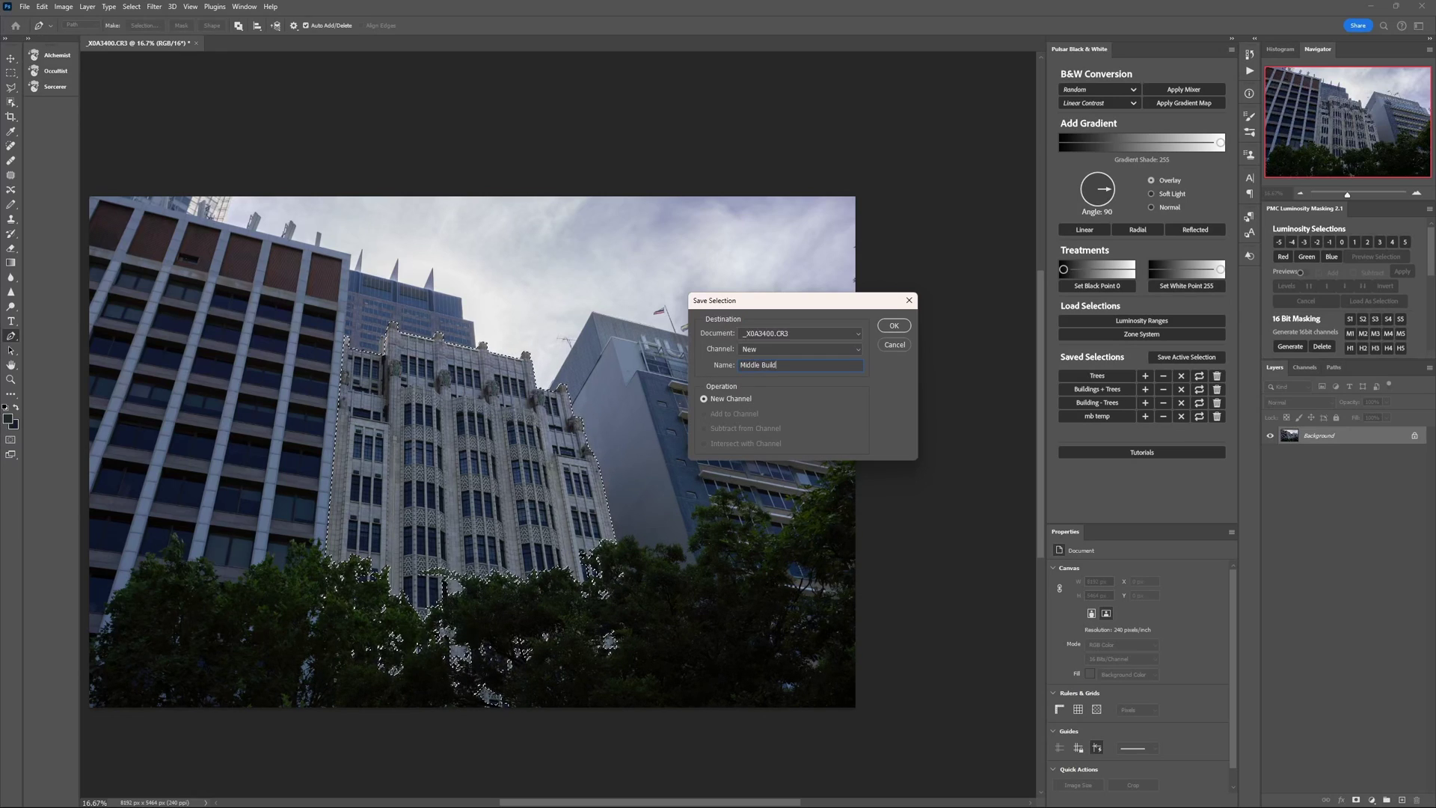
text(ing)
key(Return)
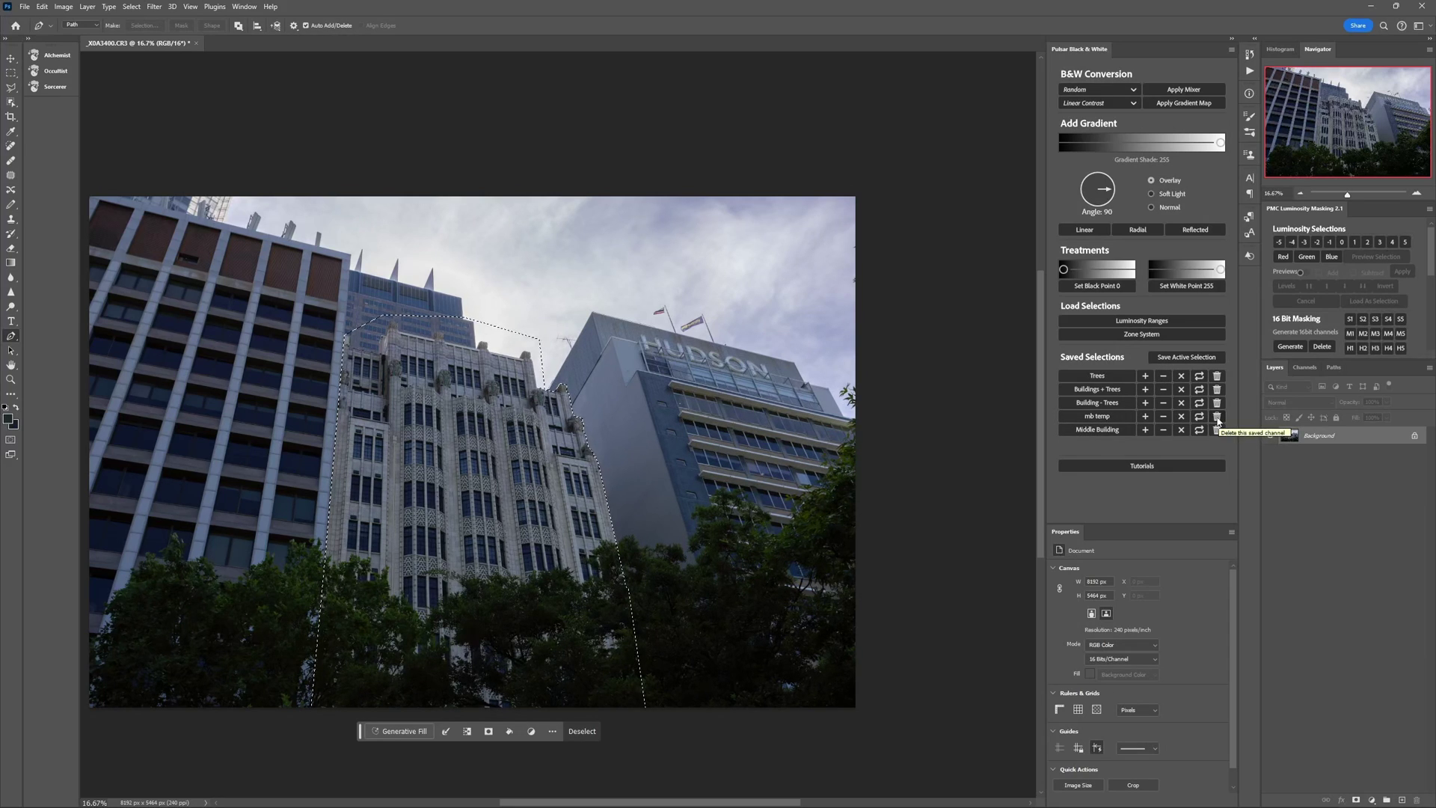
Delete the saved mb temp and Buildings + Trees selections
click(1217, 419)
click(1101, 404)
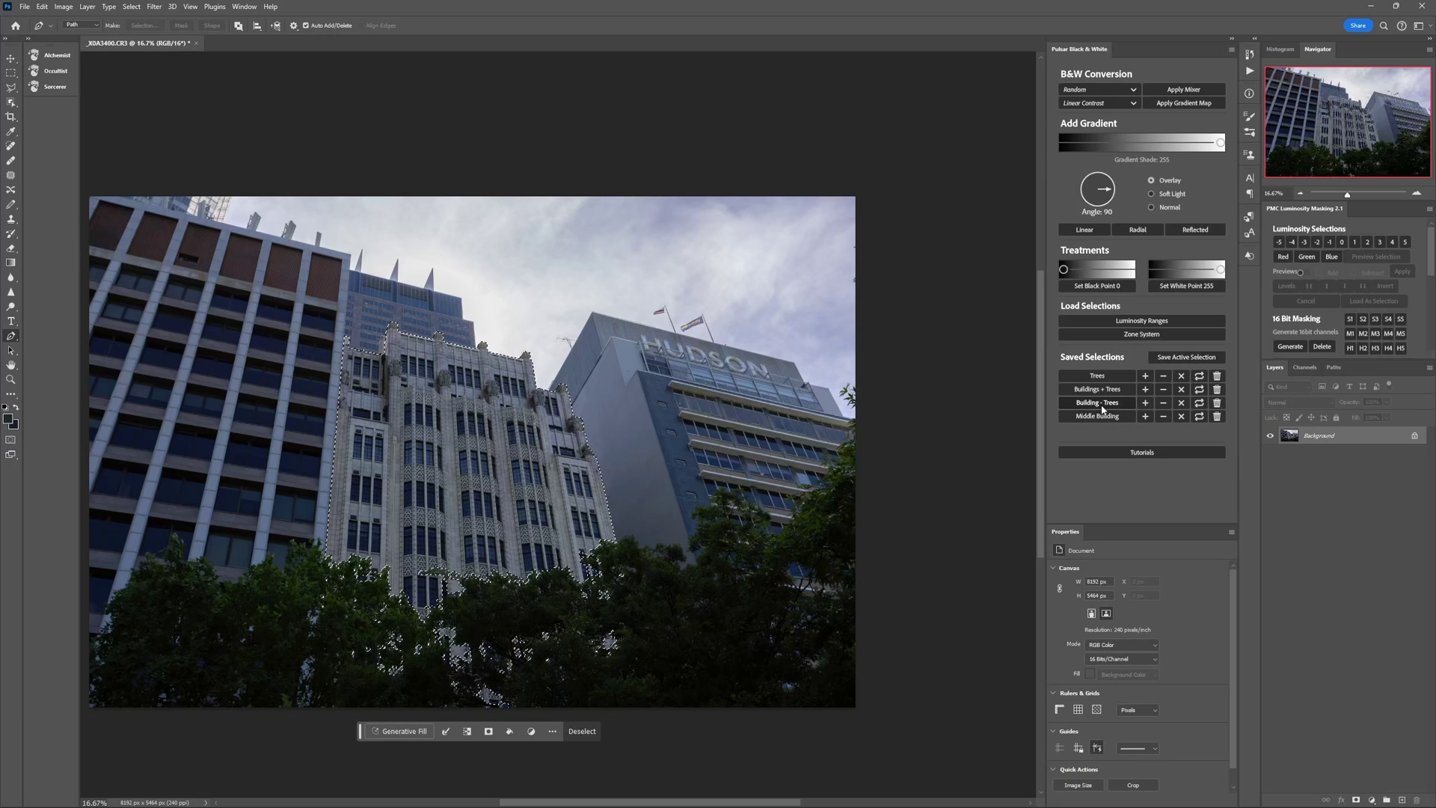
click(1111, 390)
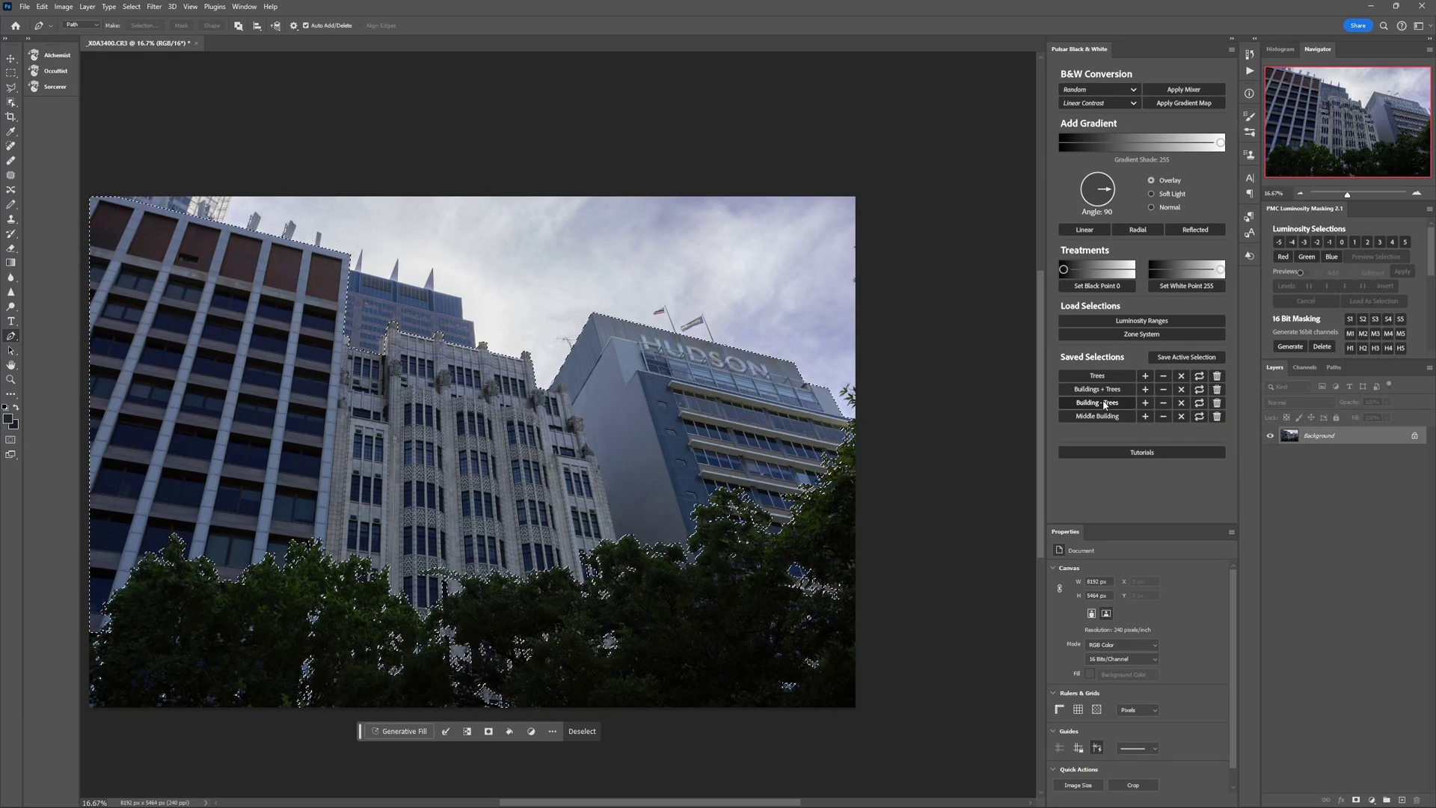
click(1216, 391)
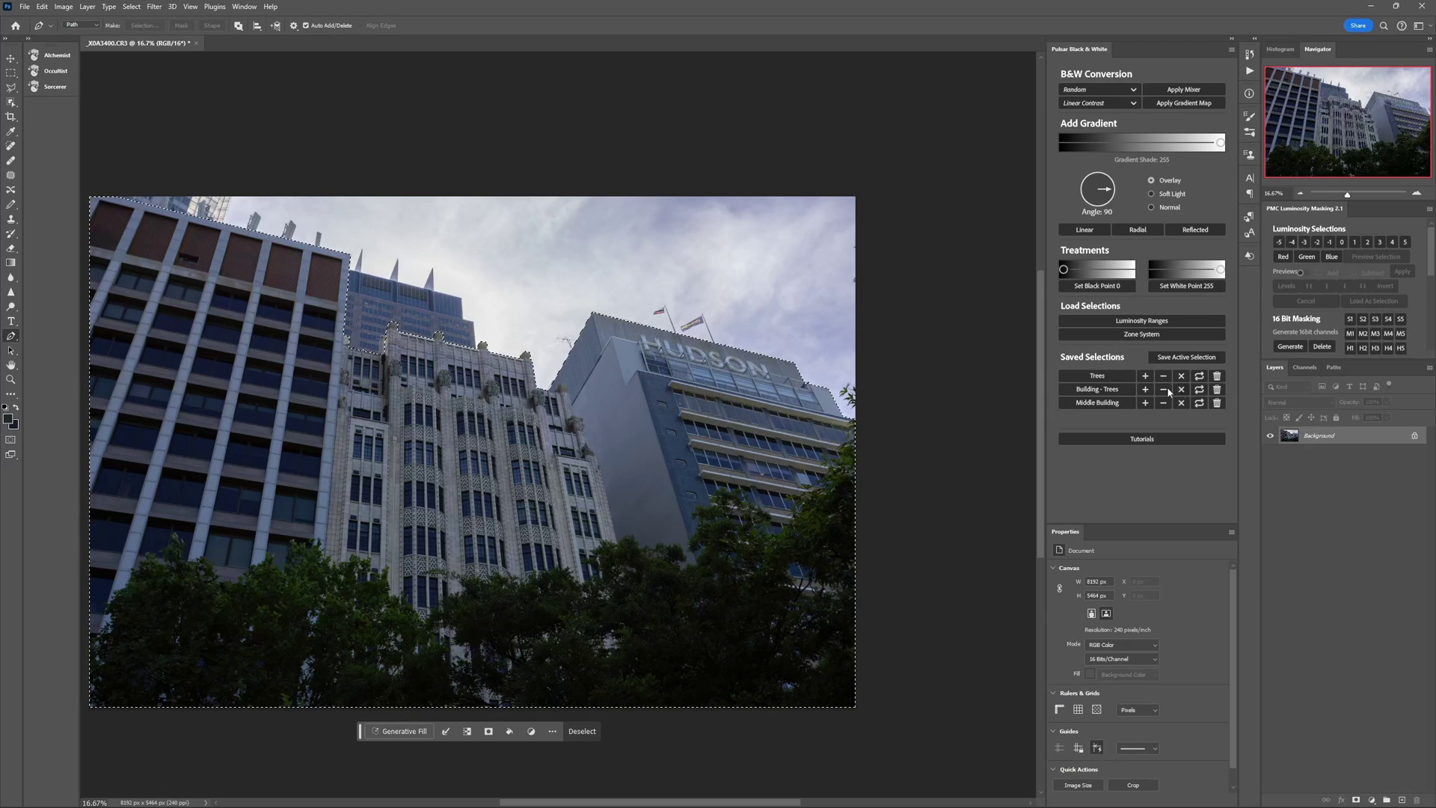
Load the Building - Trees selection, subtract Middle Building from it, and save the result as a new channel named "LR Temp"
click(1098, 395)
click(1106, 394)
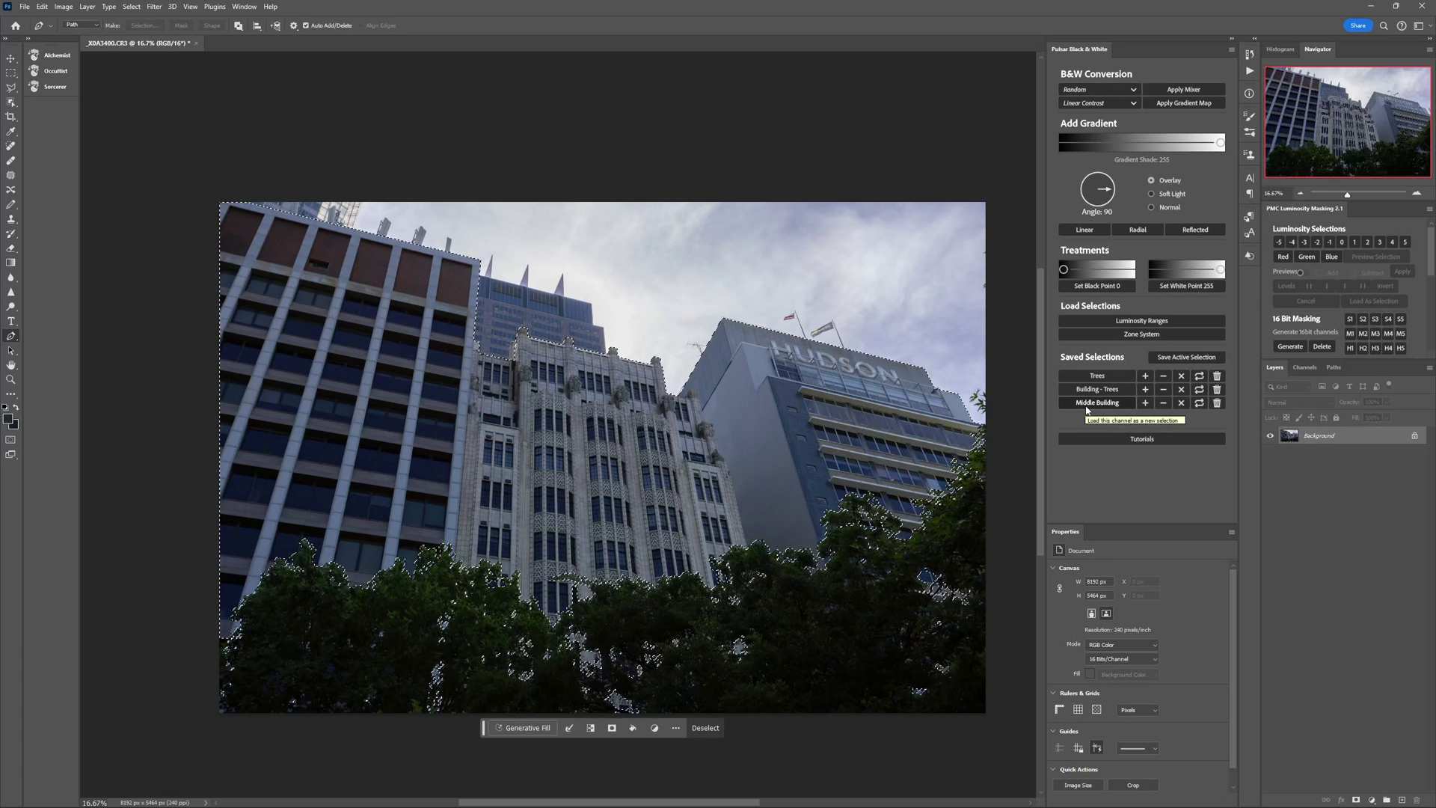
click(1164, 406)
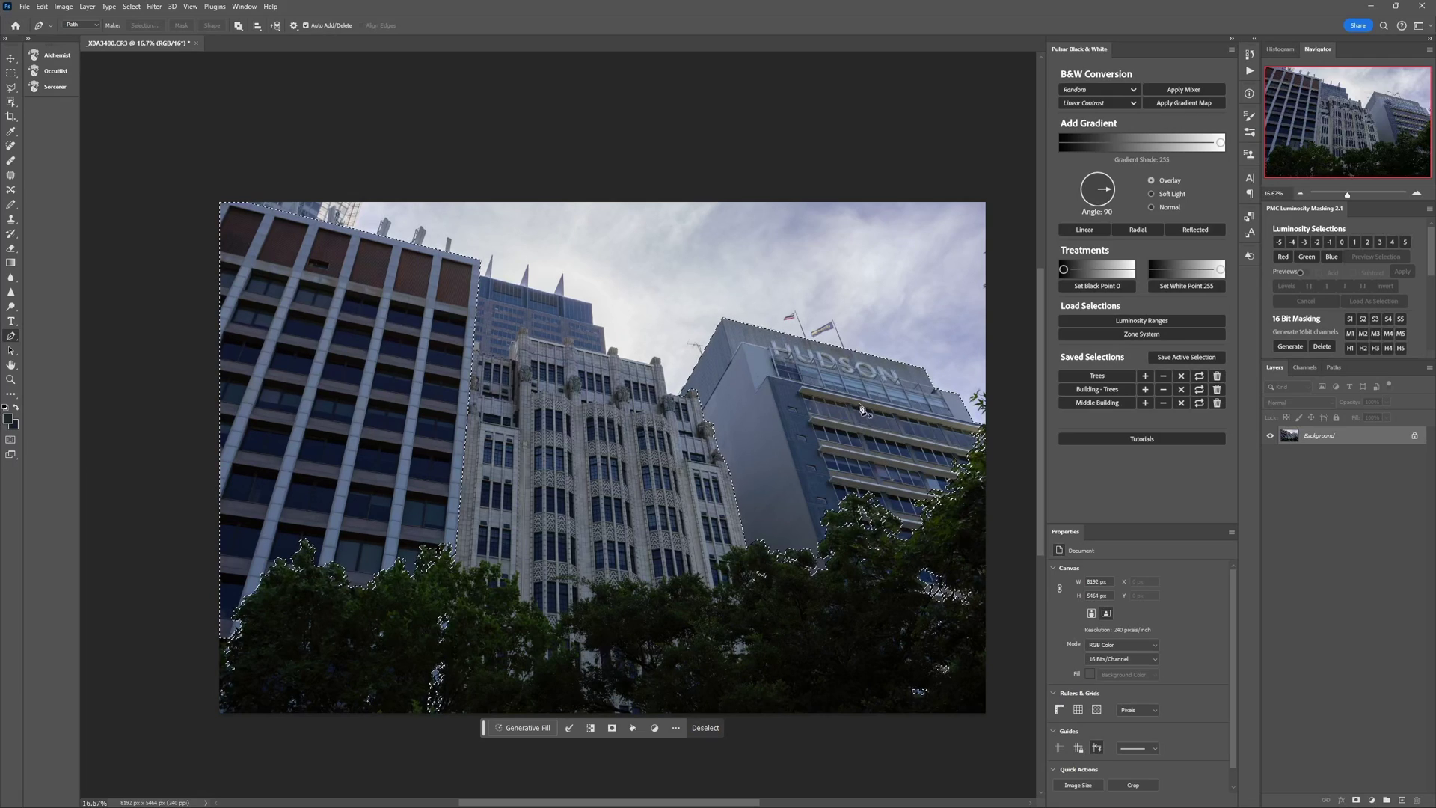
click(1186, 357)
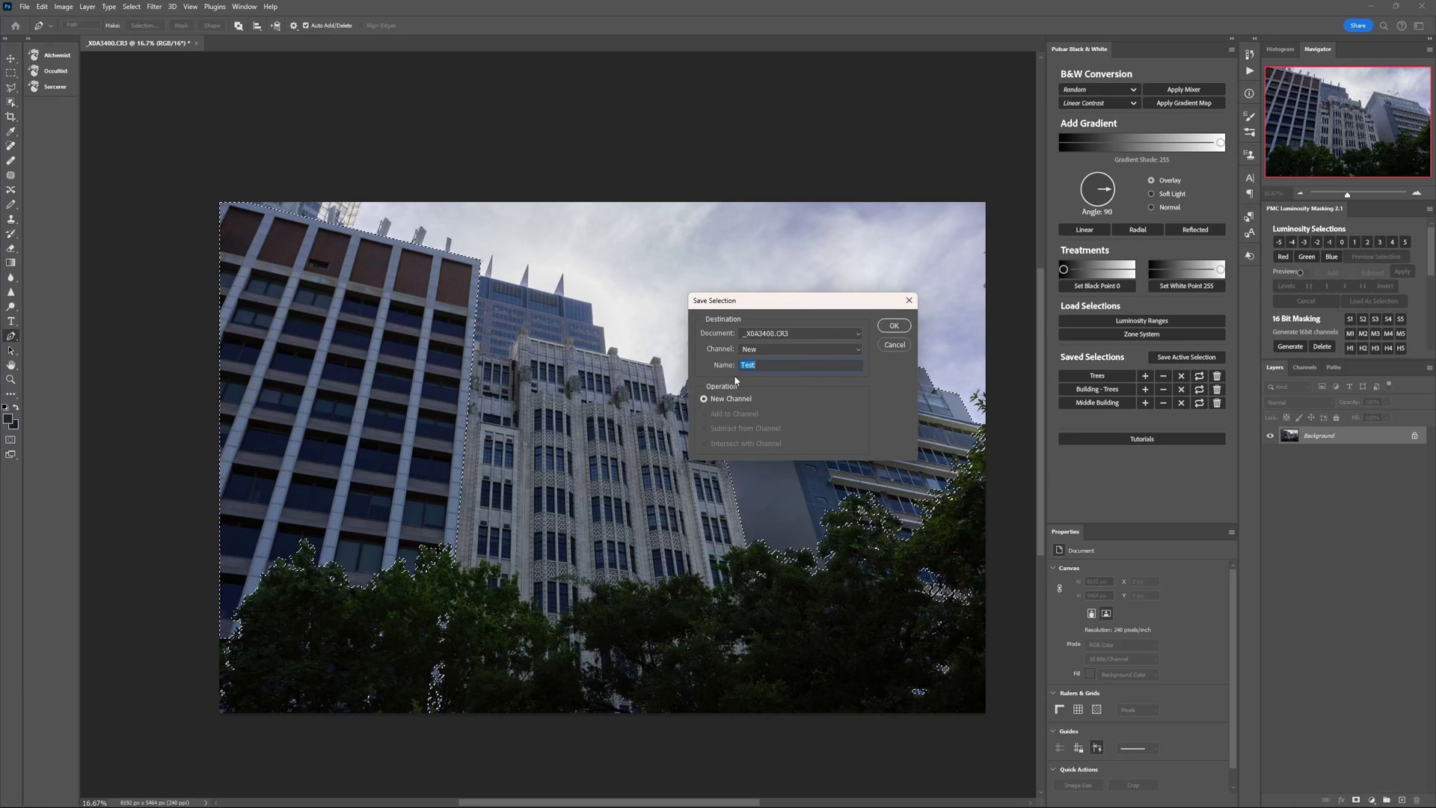
text(LR Temp)
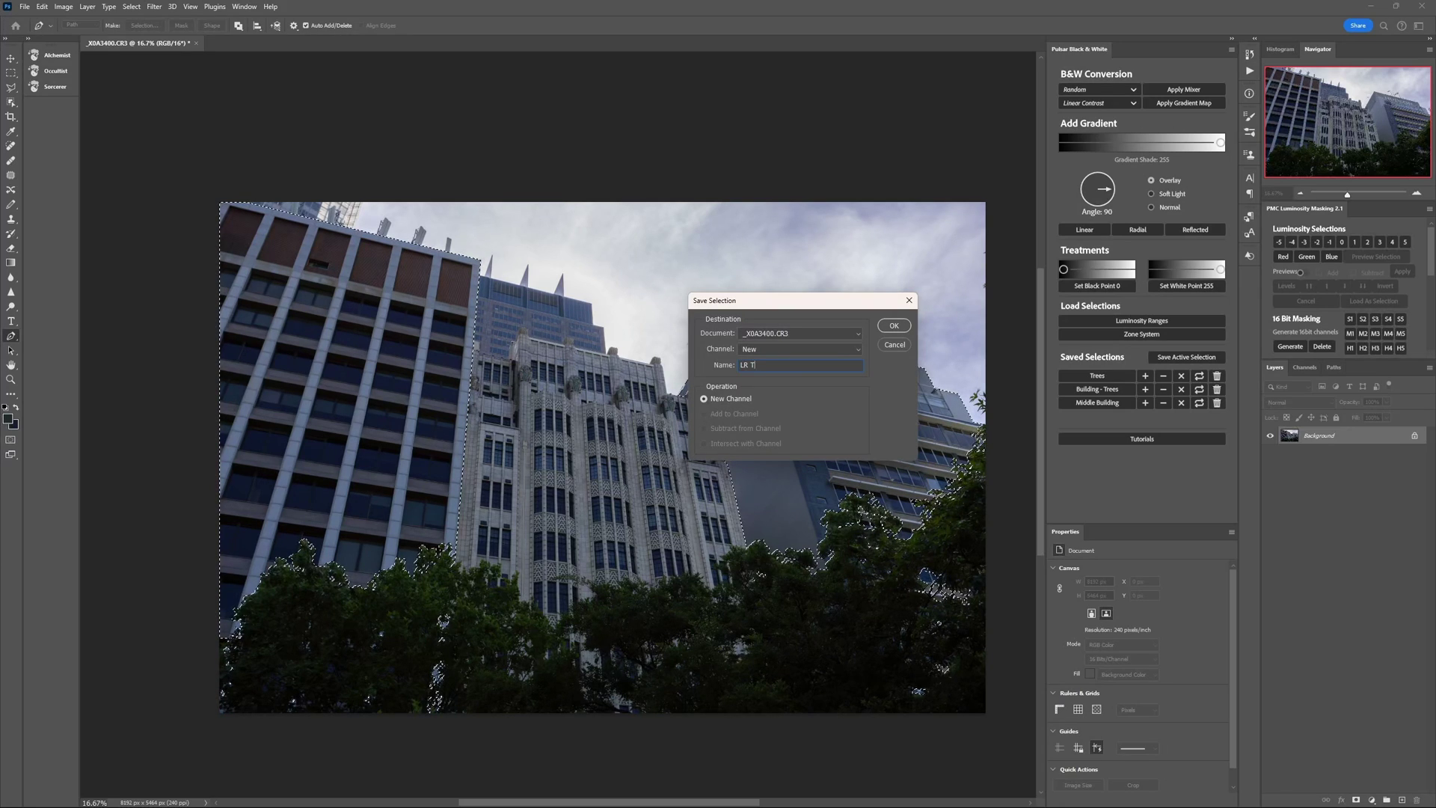
click(894, 325)
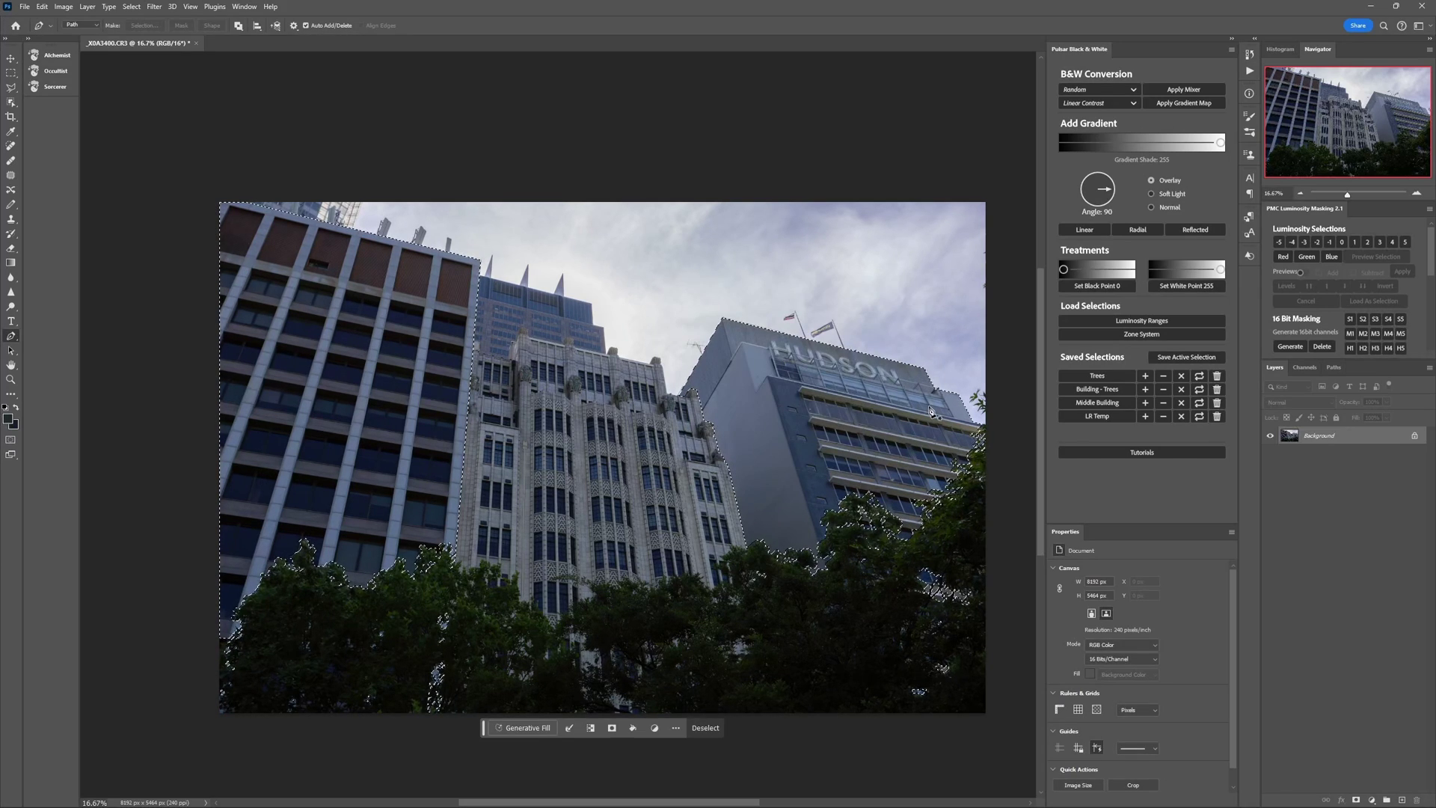
key(ctrl+d)
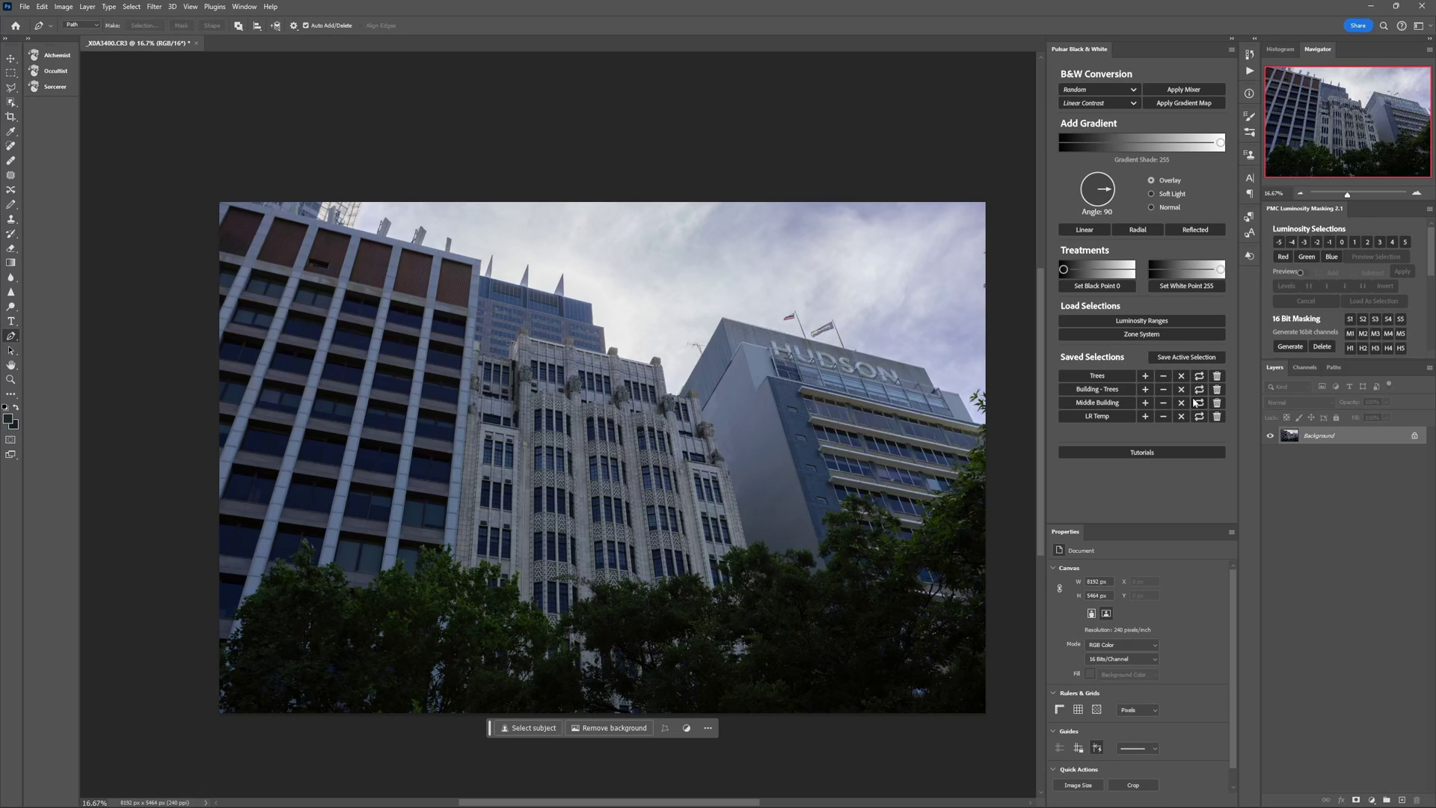
Draw a loose freehand lasso around the whole left building and intersect it with the saved LR Temp selection
click(13, 91)
right_click(14, 92)
click(58, 89)
mouse_move(199, 175)
mouse_down()
mouse_move(423, 204)
mouse_move(478, 225)
mouse_move(494, 257)
mouse_move(484, 672)
mouse_move(456, 738)
mouse_move(263, 755)
mouse_move(114, 715)
mouse_move(60, 400)
mouse_move(64, 181)
mouse_move(127, 151)
mouse_move(296, 146)
mouse_up()
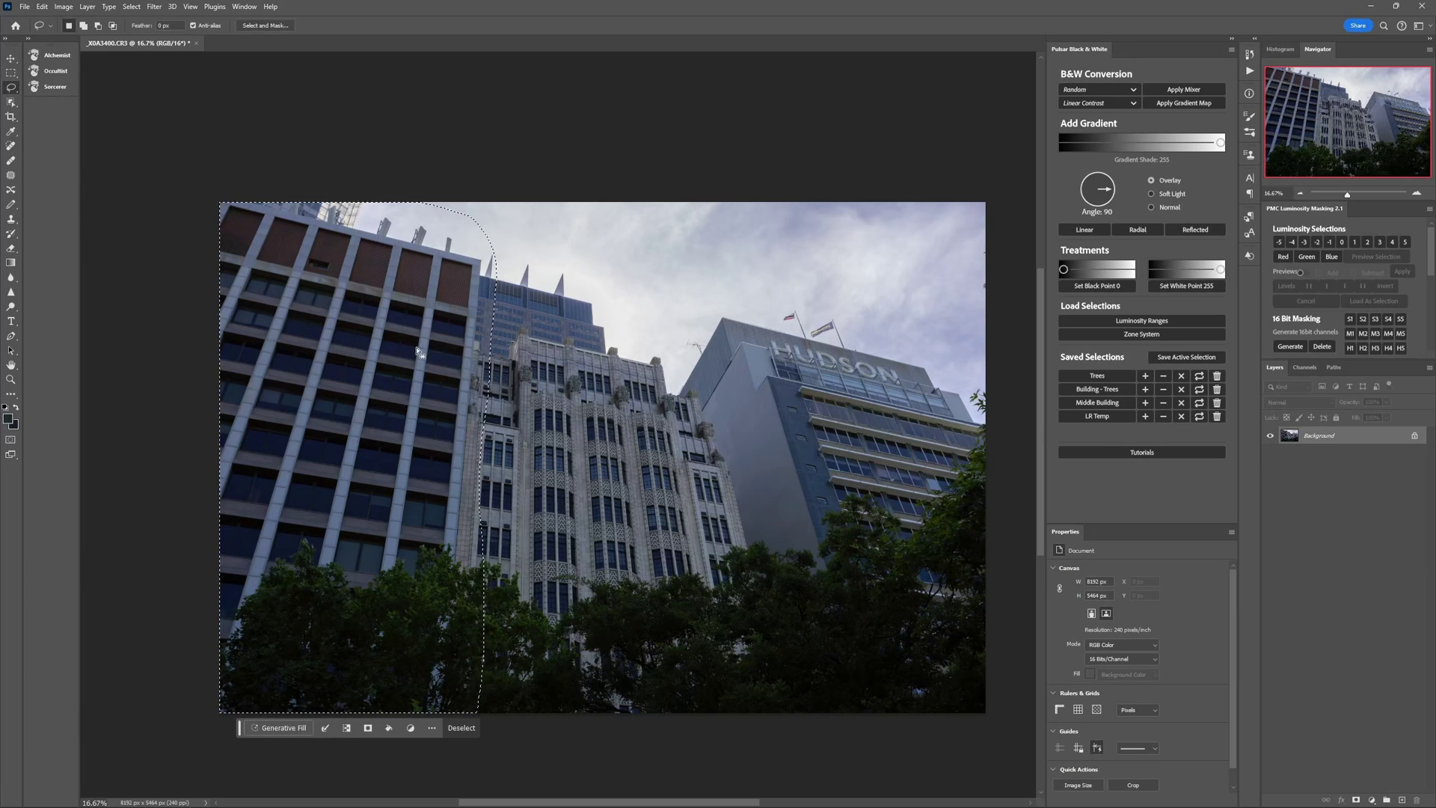
click(1183, 419)
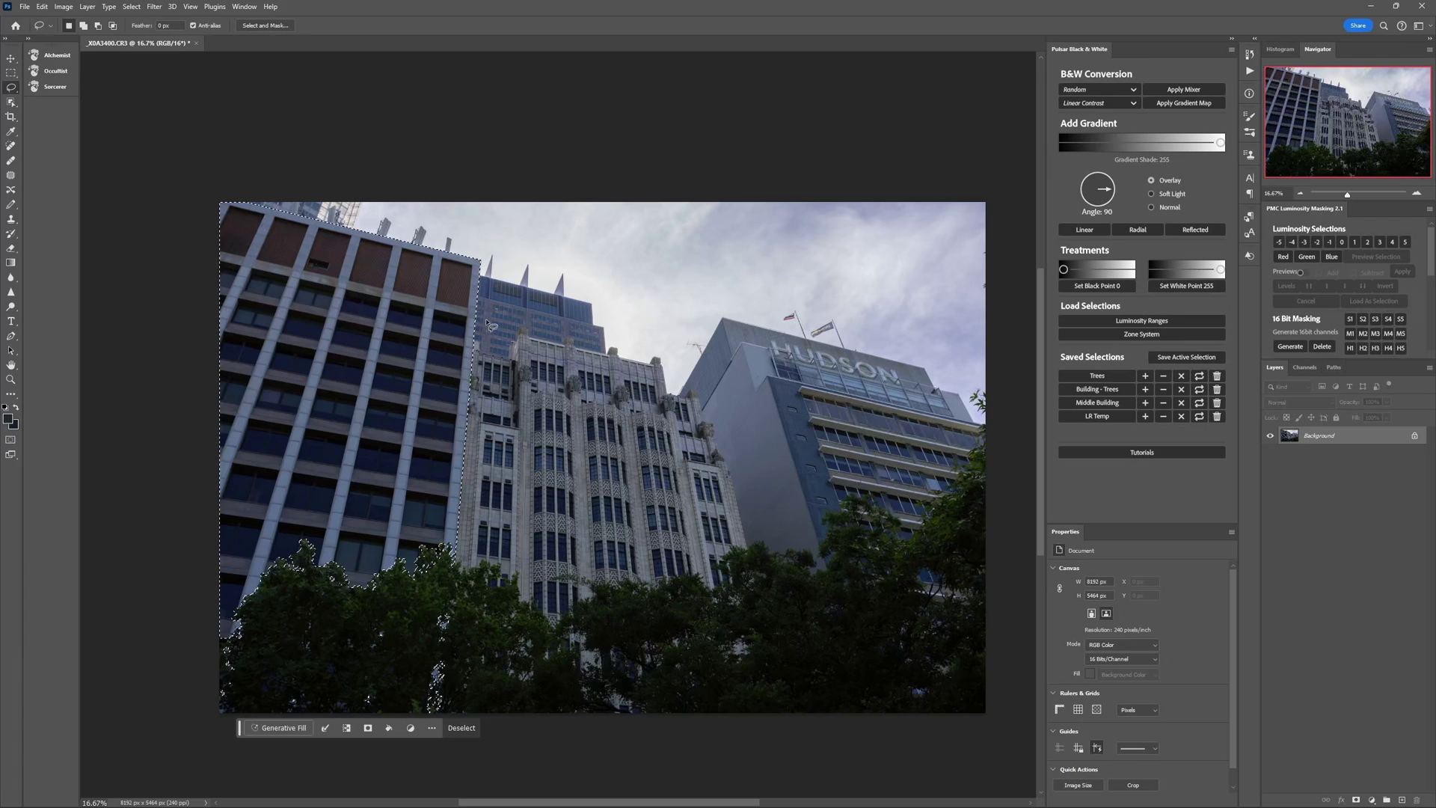
Save the active selection as a new channel named "Left Building"
click(1197, 357)
text(Left Building)
key(Return)
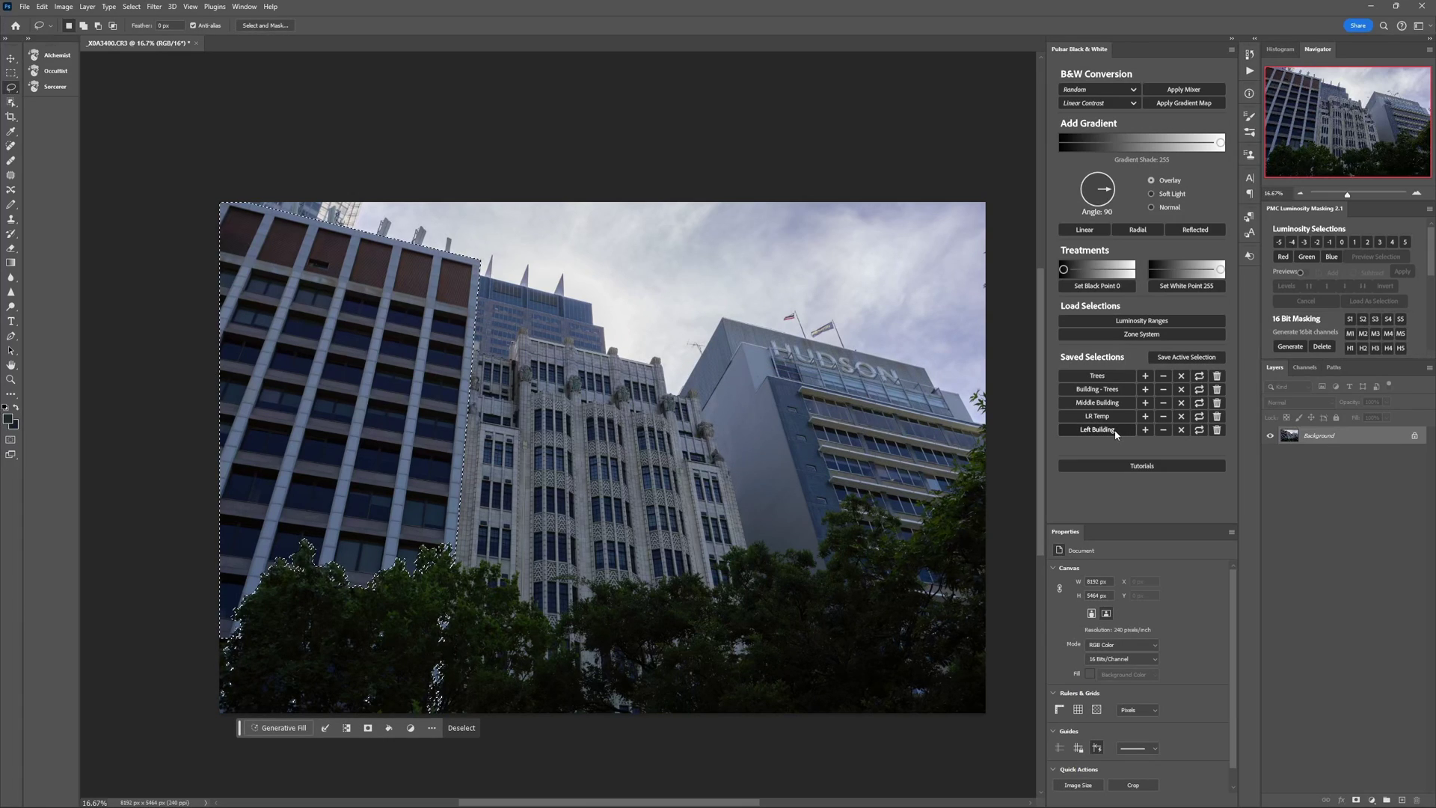
Replace the active selection with a loose freehand lasso around the right building and intersect it with LR Temp
key(ctrl+d)
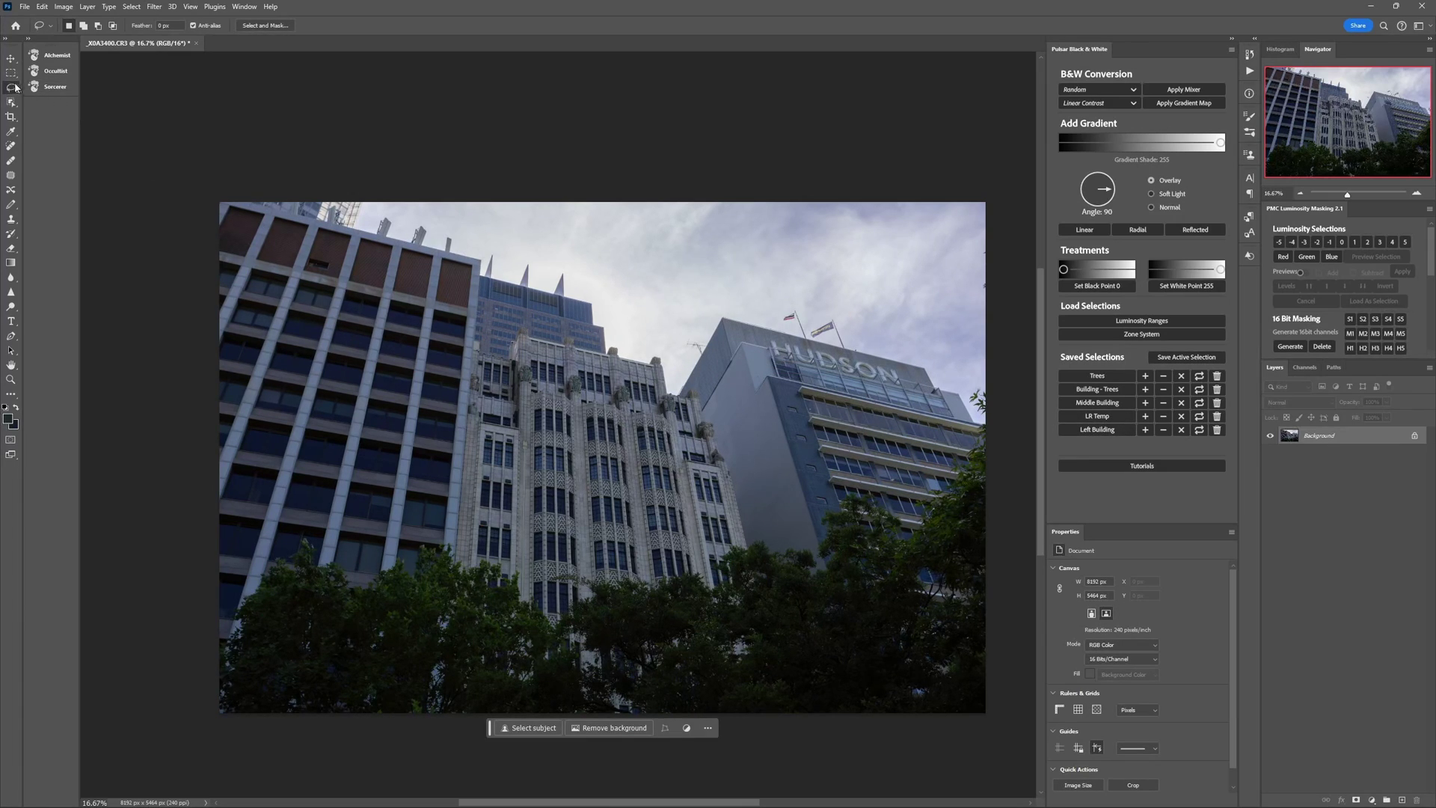
mouse_move(685, 304)
mouse_down()
mouse_move(650, 342)
mouse_move(643, 445)
mouse_move(697, 605)
mouse_move(783, 721)
mouse_move(980, 741)
mouse_move(1084, 579)
mouse_move(1030, 287)
mouse_move(833, 232)
mouse_move(685, 305)
mouse_up()
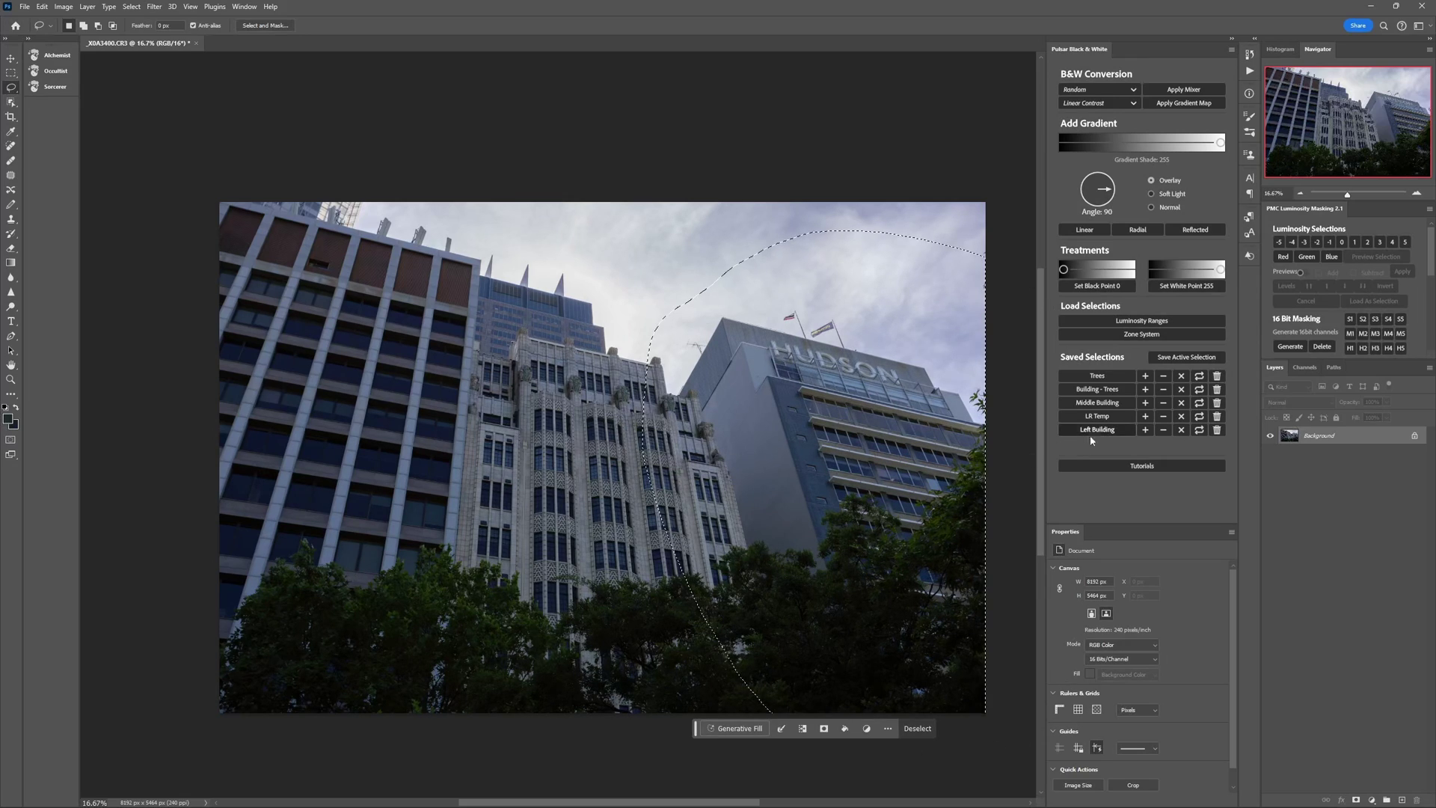
click(1180, 420)
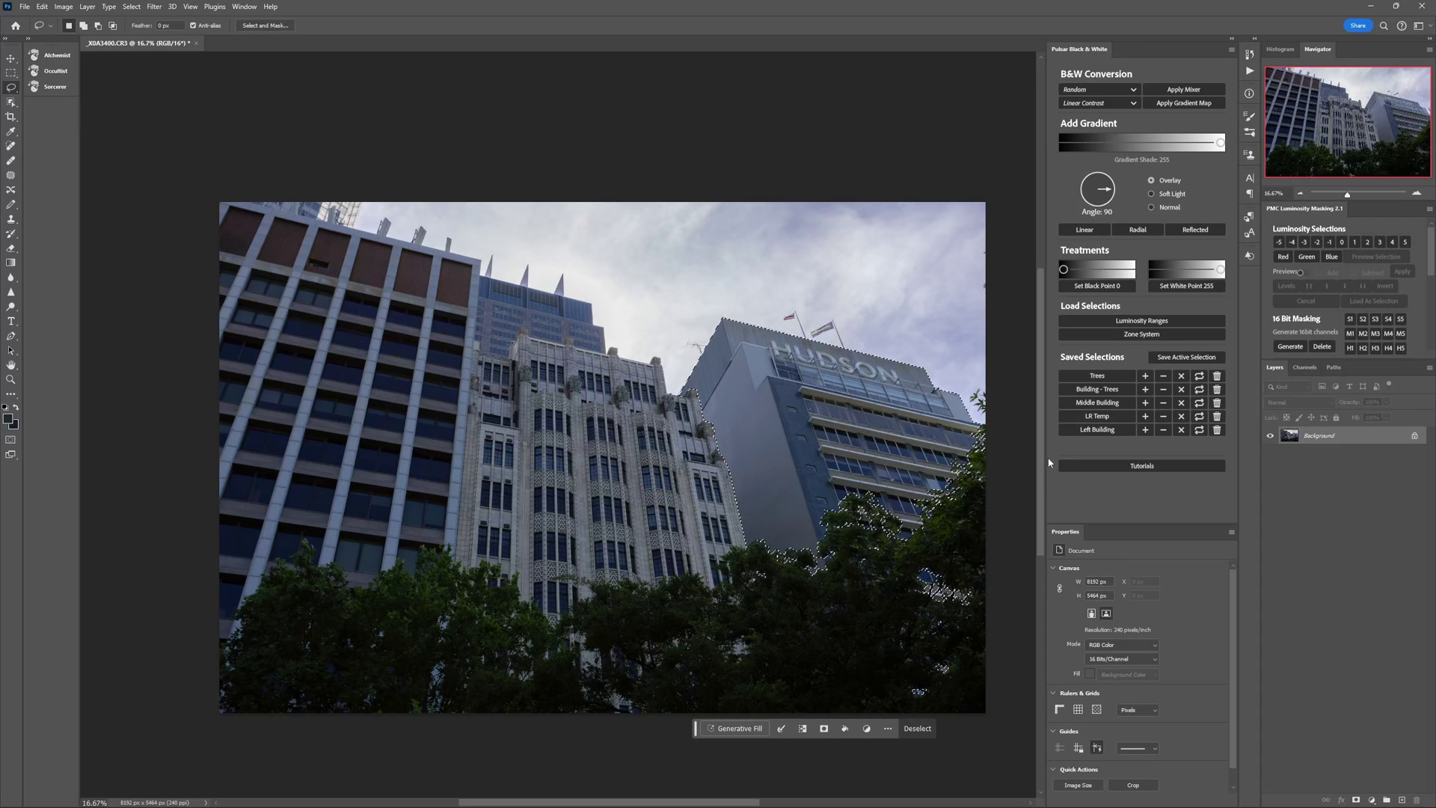
Save the active selection as a new channel named "Right Building" and delete the saved LR Temp selection
click(1187, 358)
text(R)
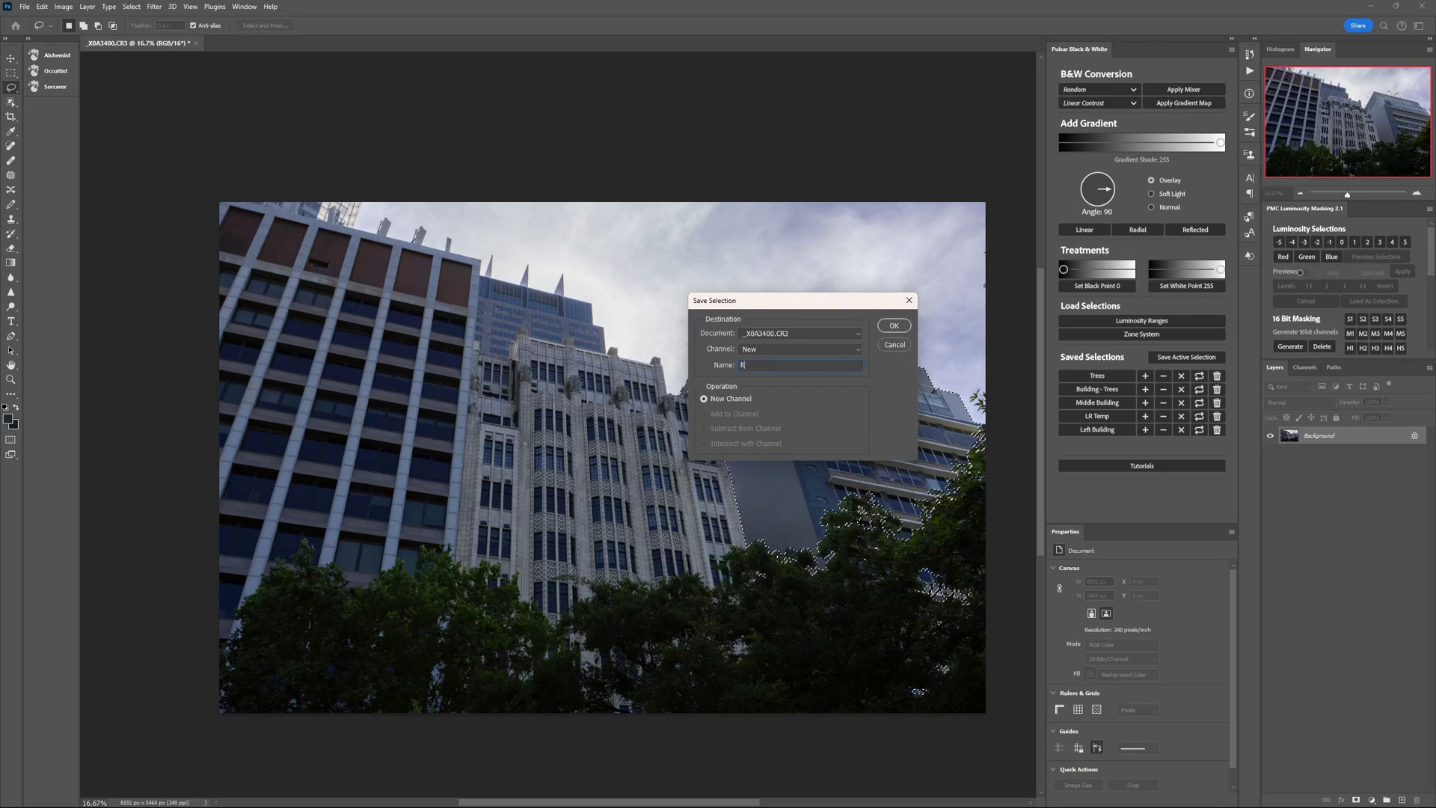
text(ight Building)
key(Return)
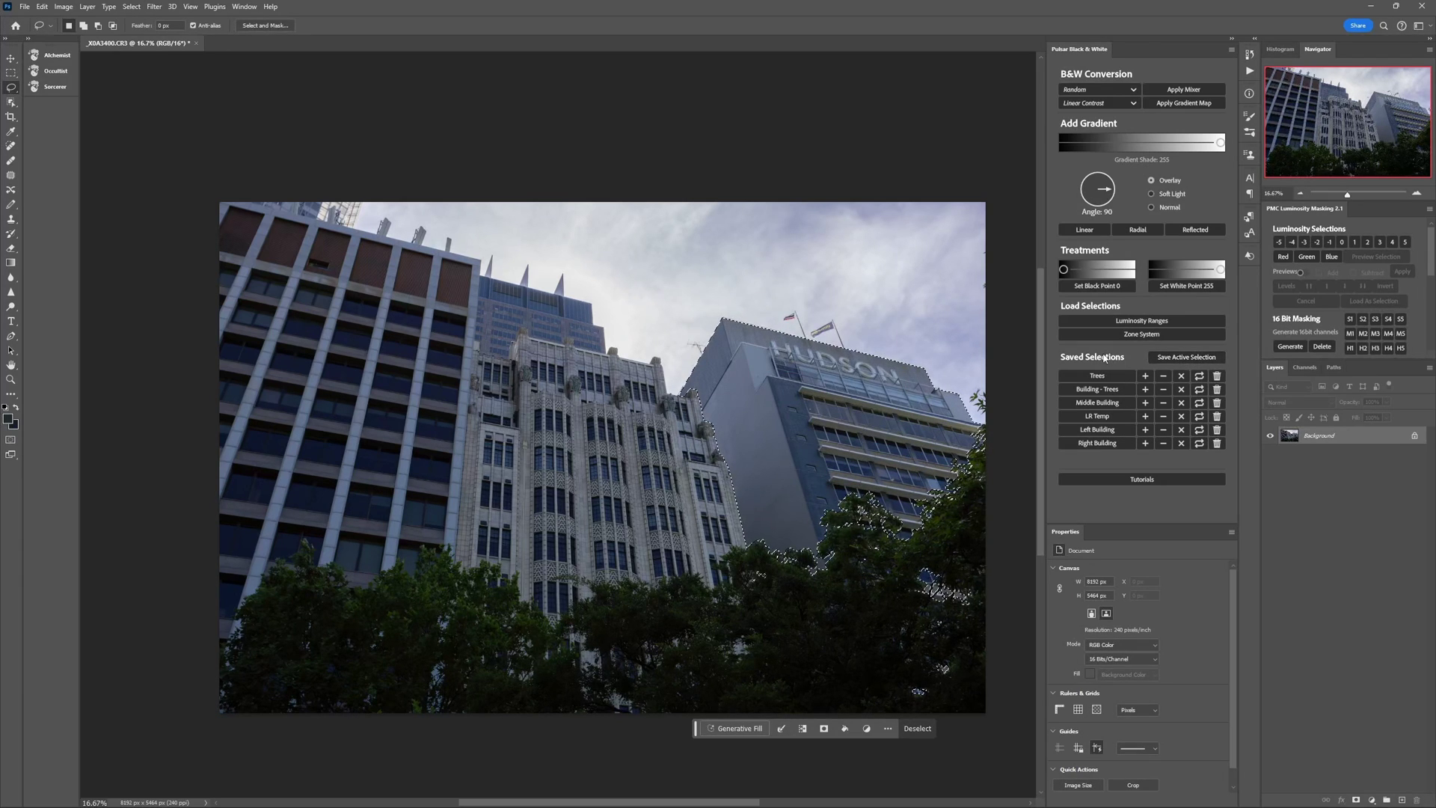
click(1217, 416)
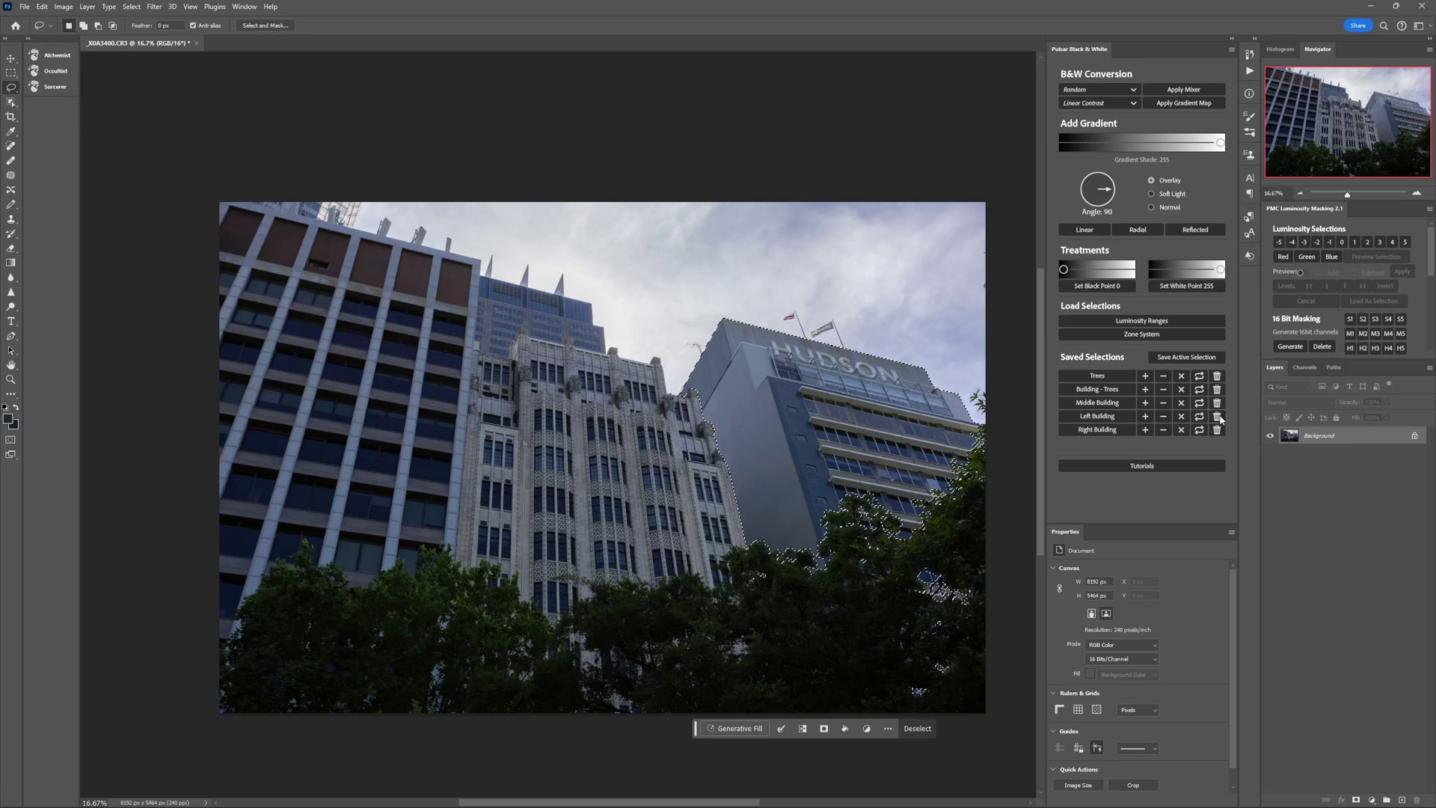
key(ctrl+d)
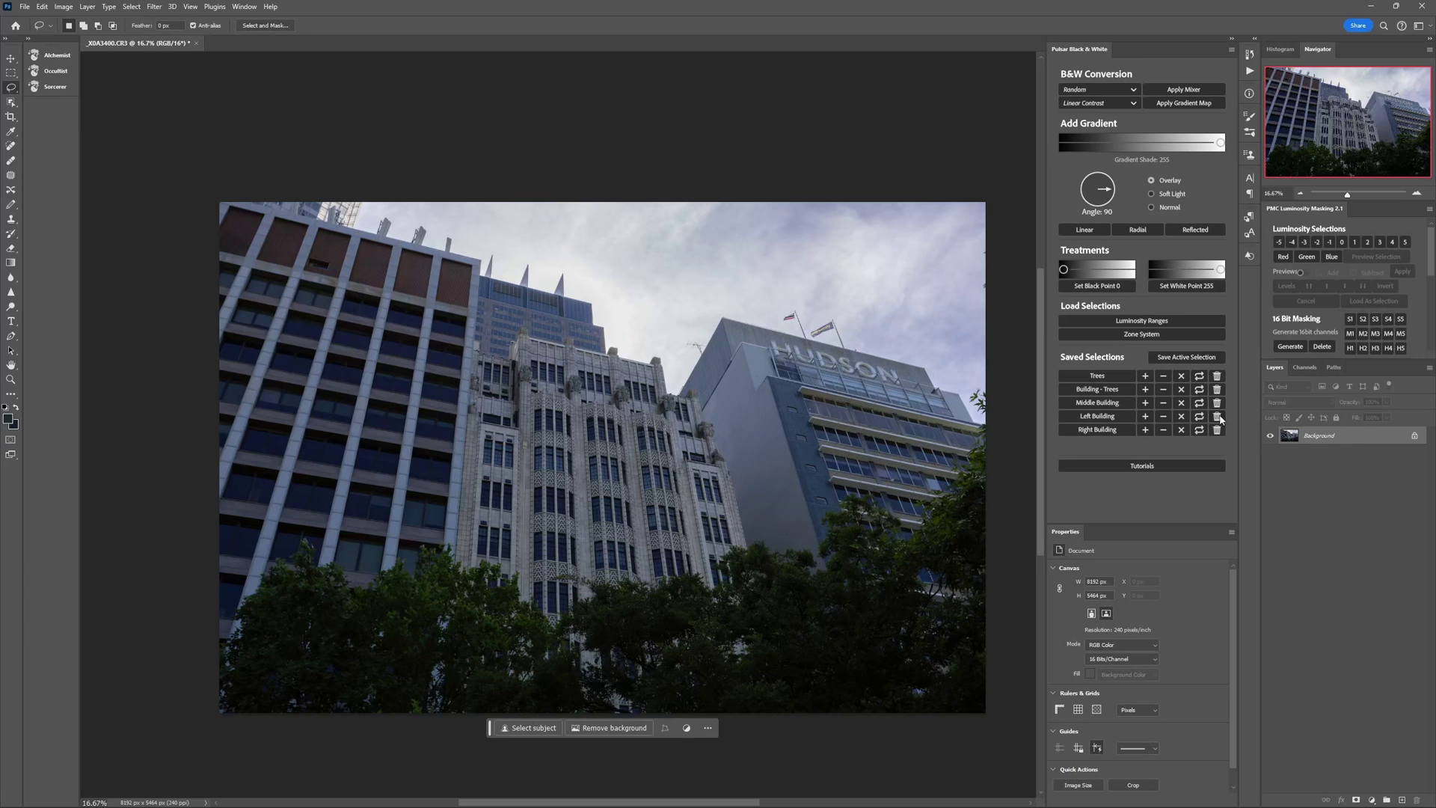
Load the saved tree and building selections one after another to check the area each covers, then deselect
click(1124, 392)
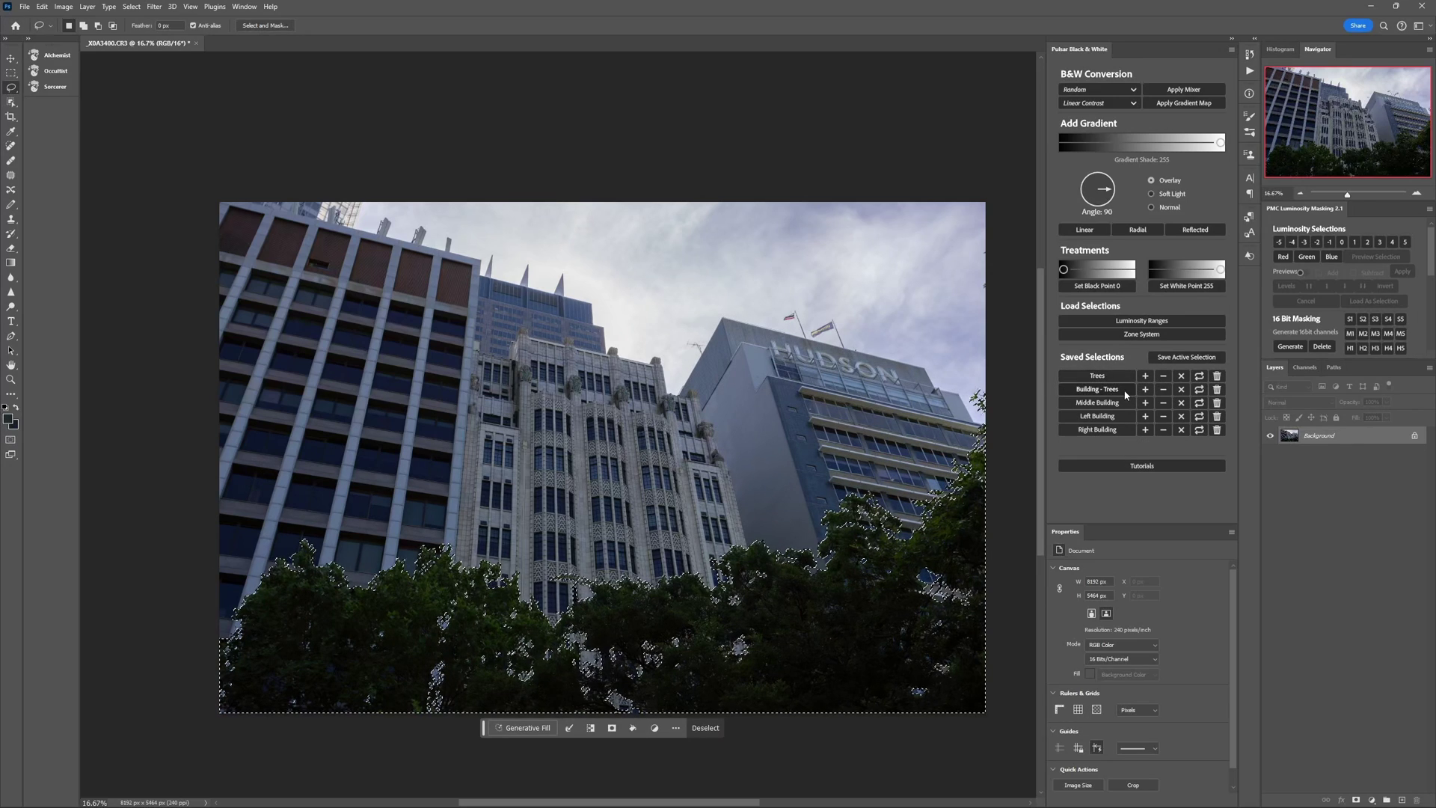
click(1114, 402)
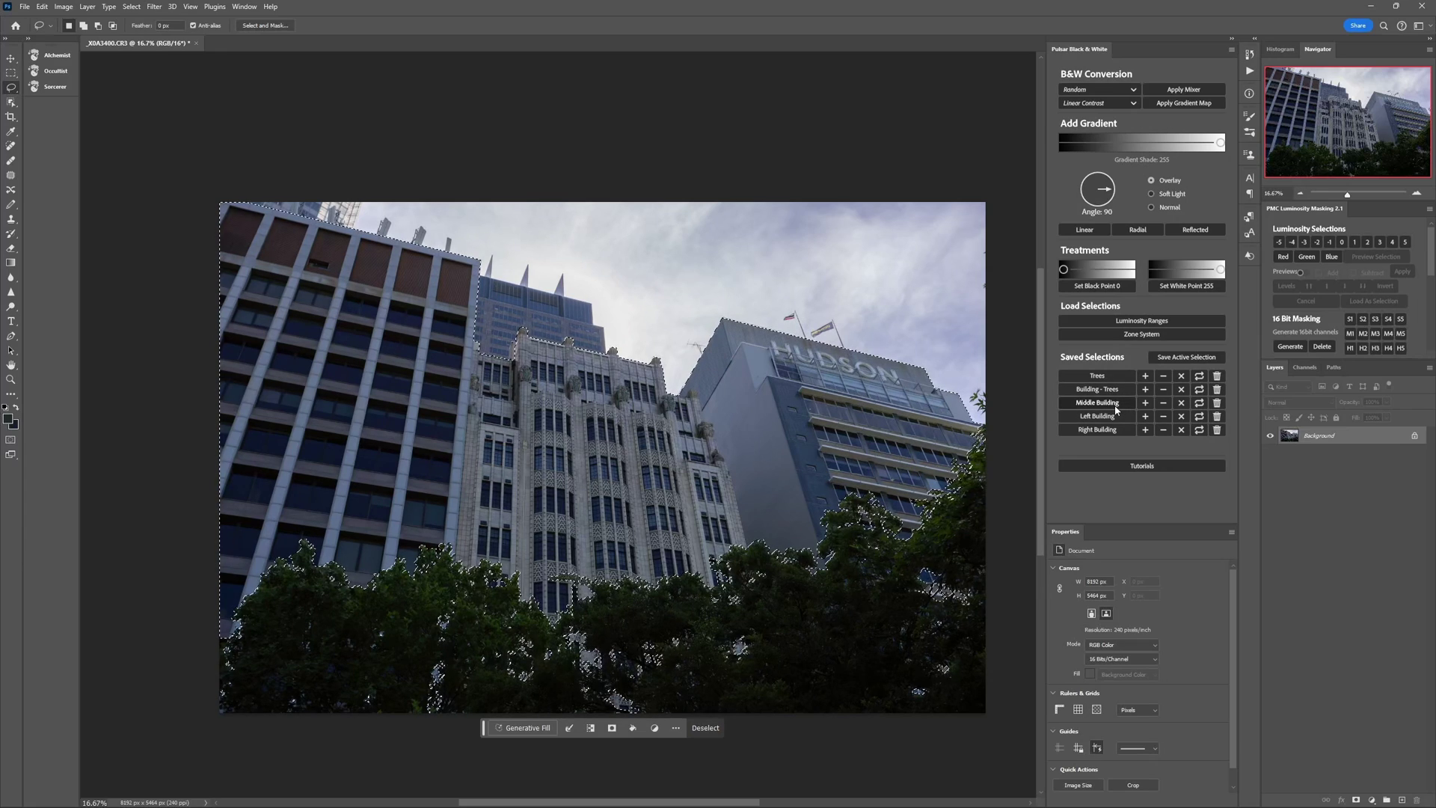
click(1112, 420)
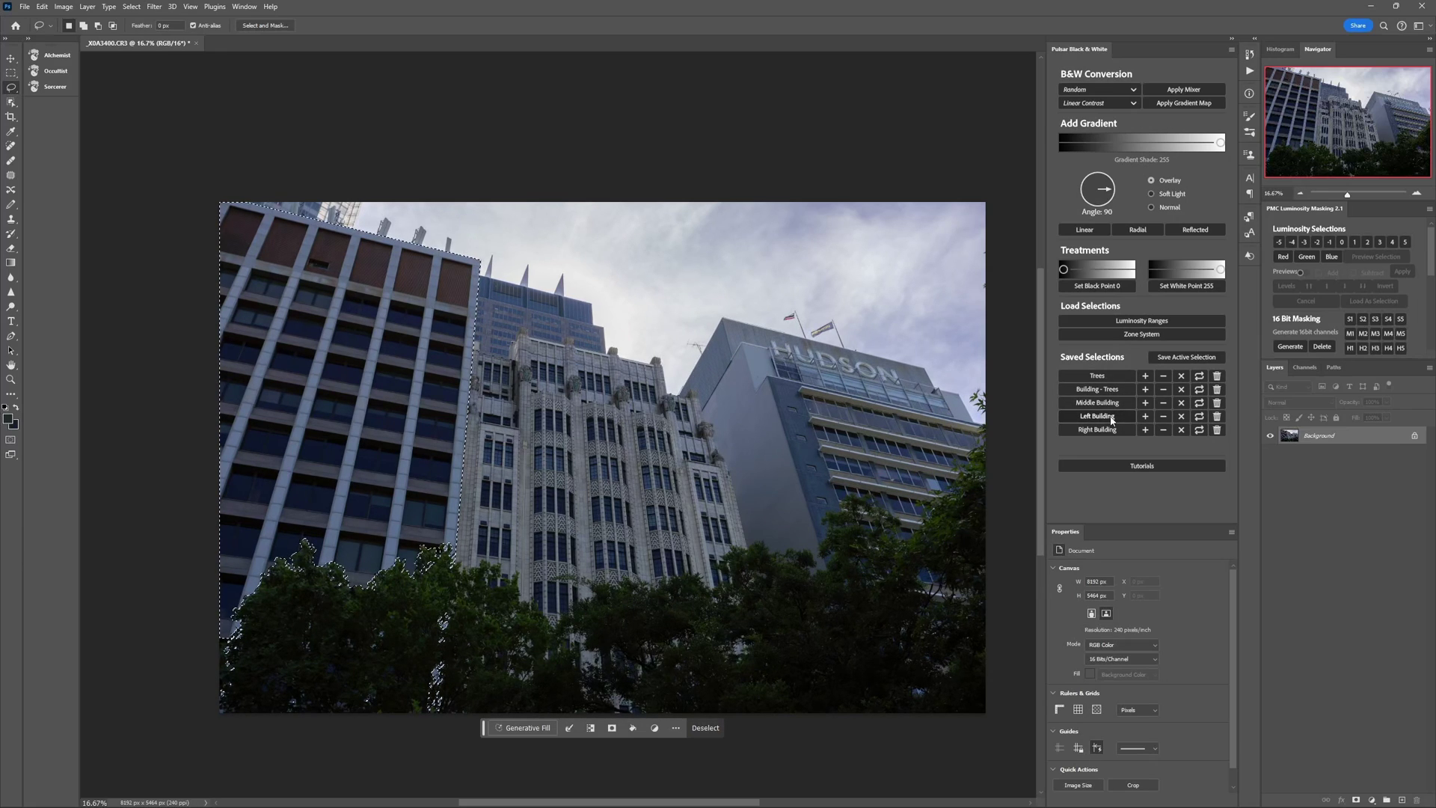
click(1109, 432)
key(ctrl+d)
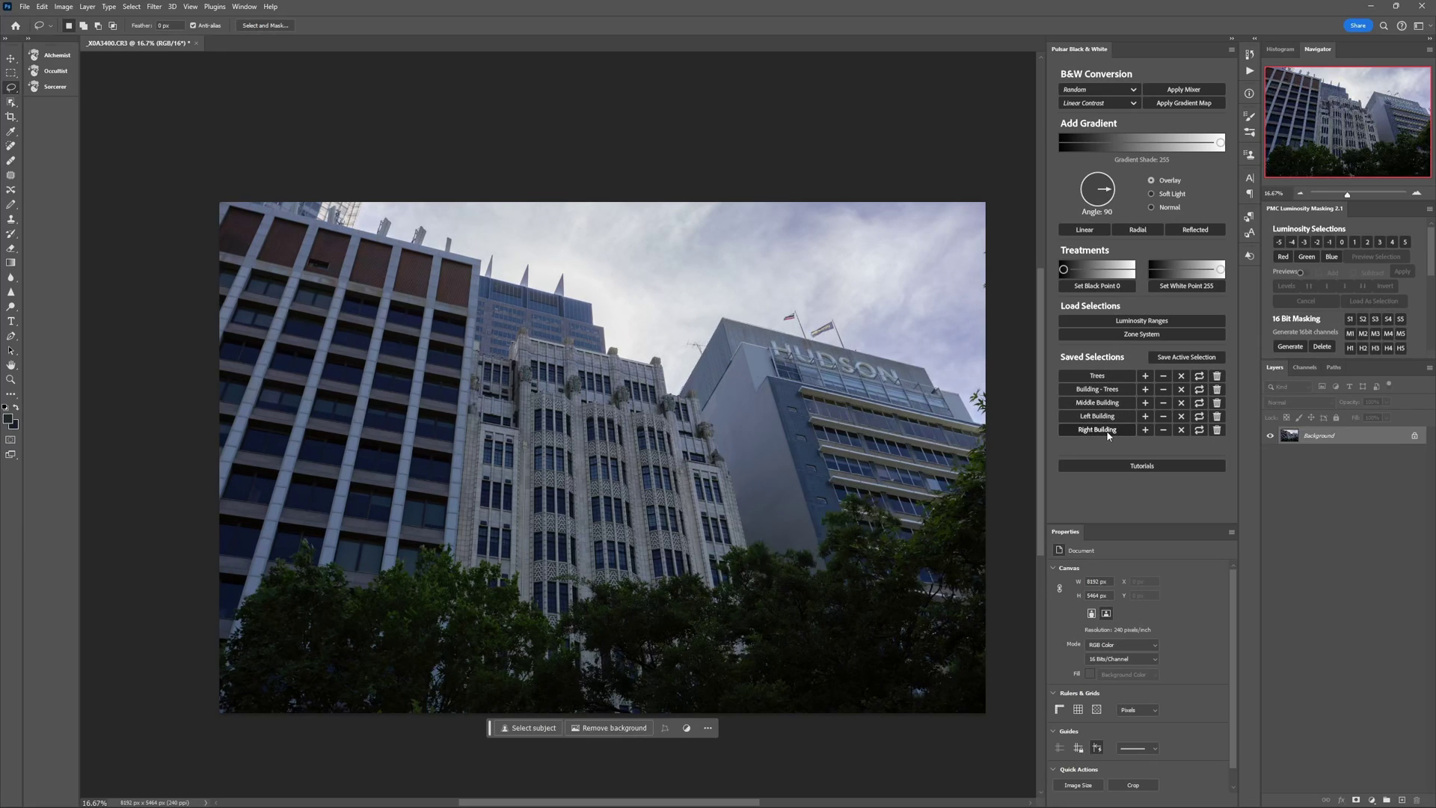
Inspect the Trees, Building - Trees, Middle Building, Left Building and Right Building channel masks, then return to the RGB composite
click(1305, 367)
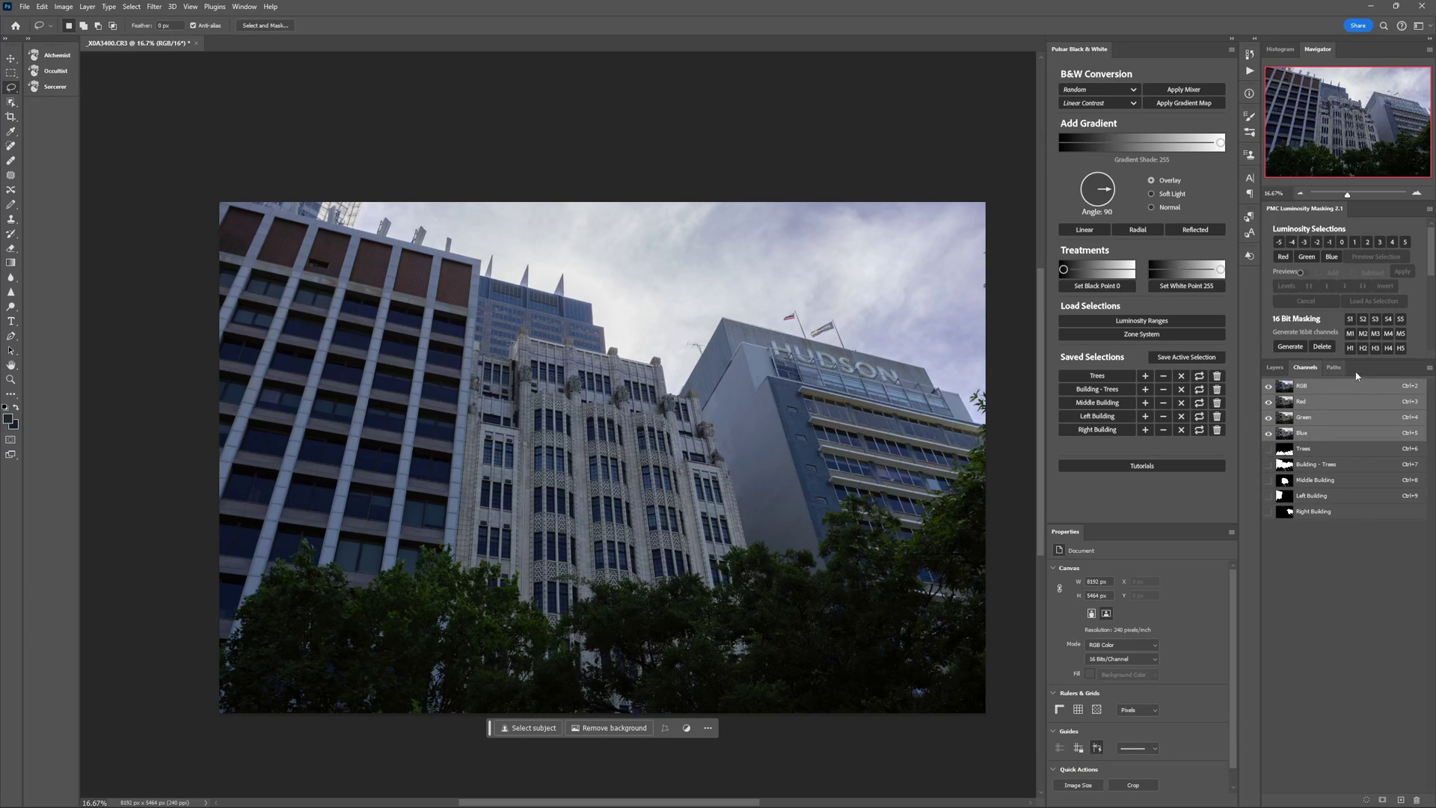
click(1299, 456)
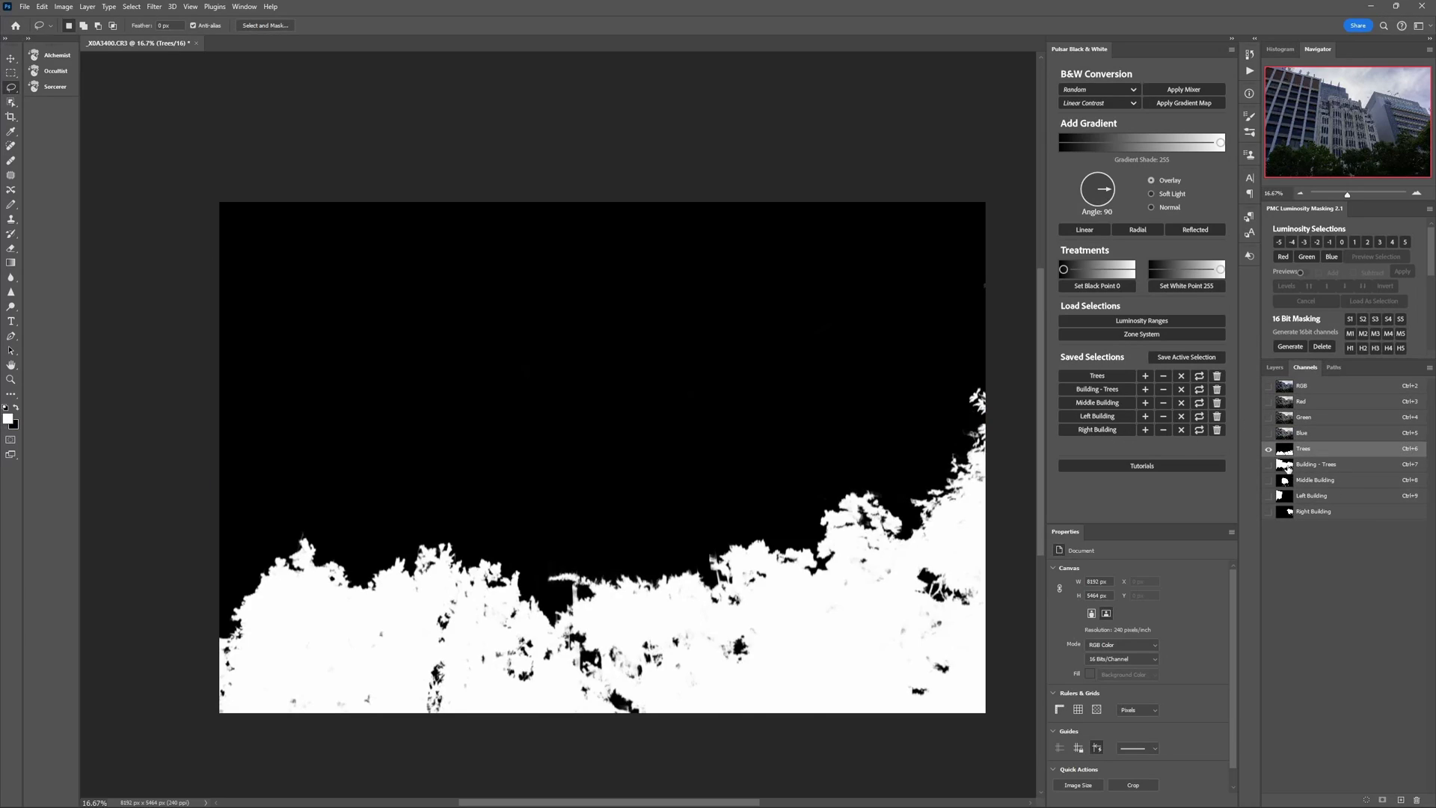
click(1287, 469)
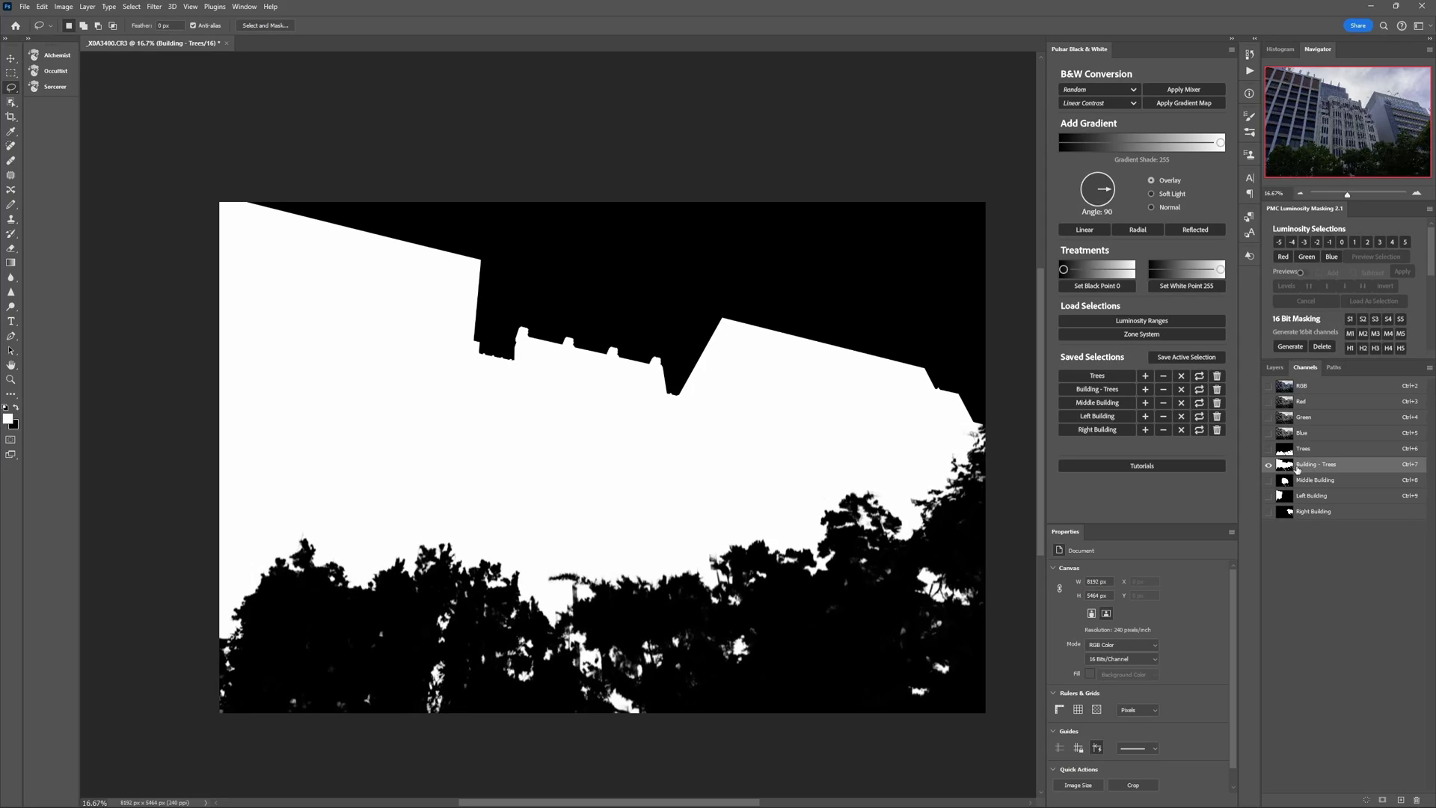
click(1287, 482)
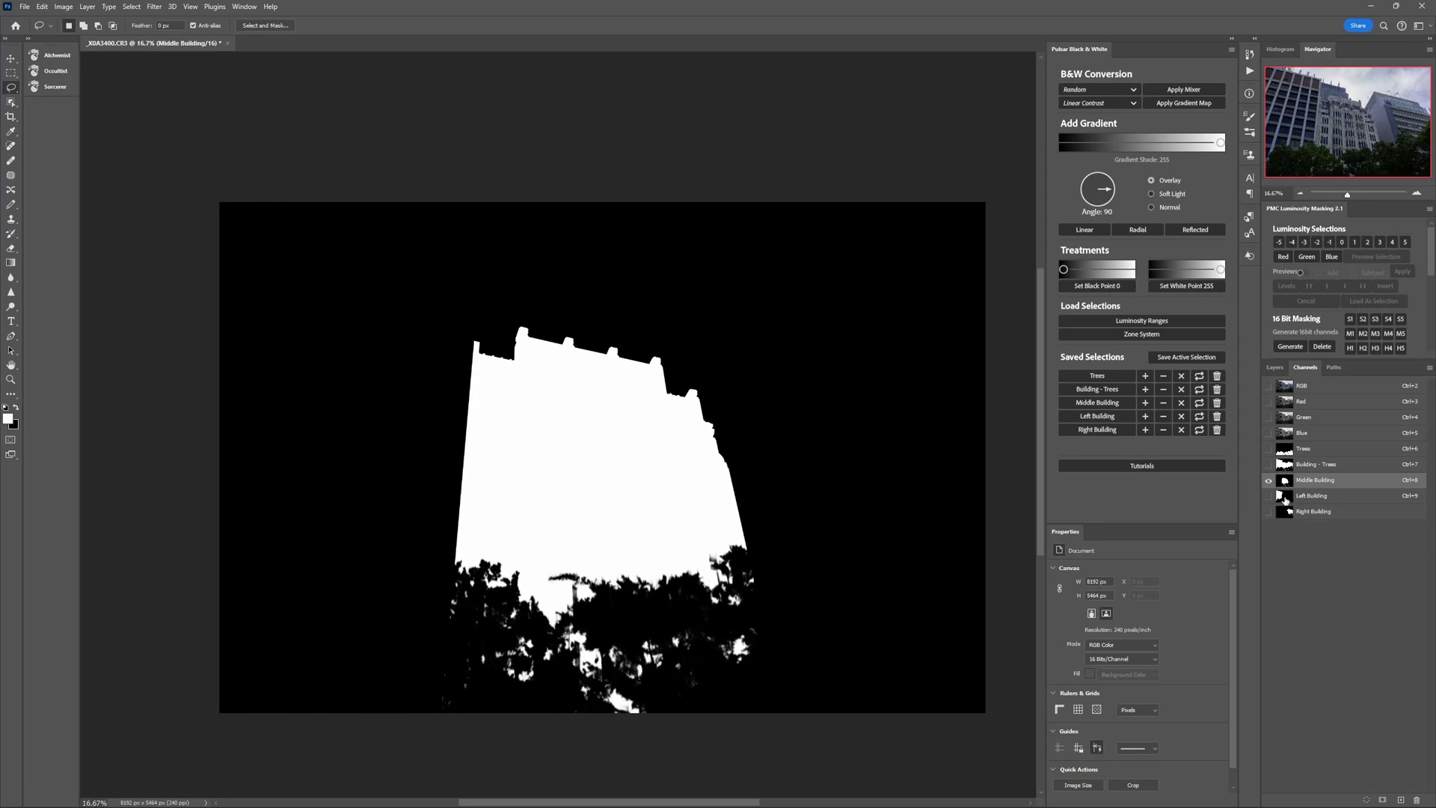
click(1286, 498)
click(1289, 514)
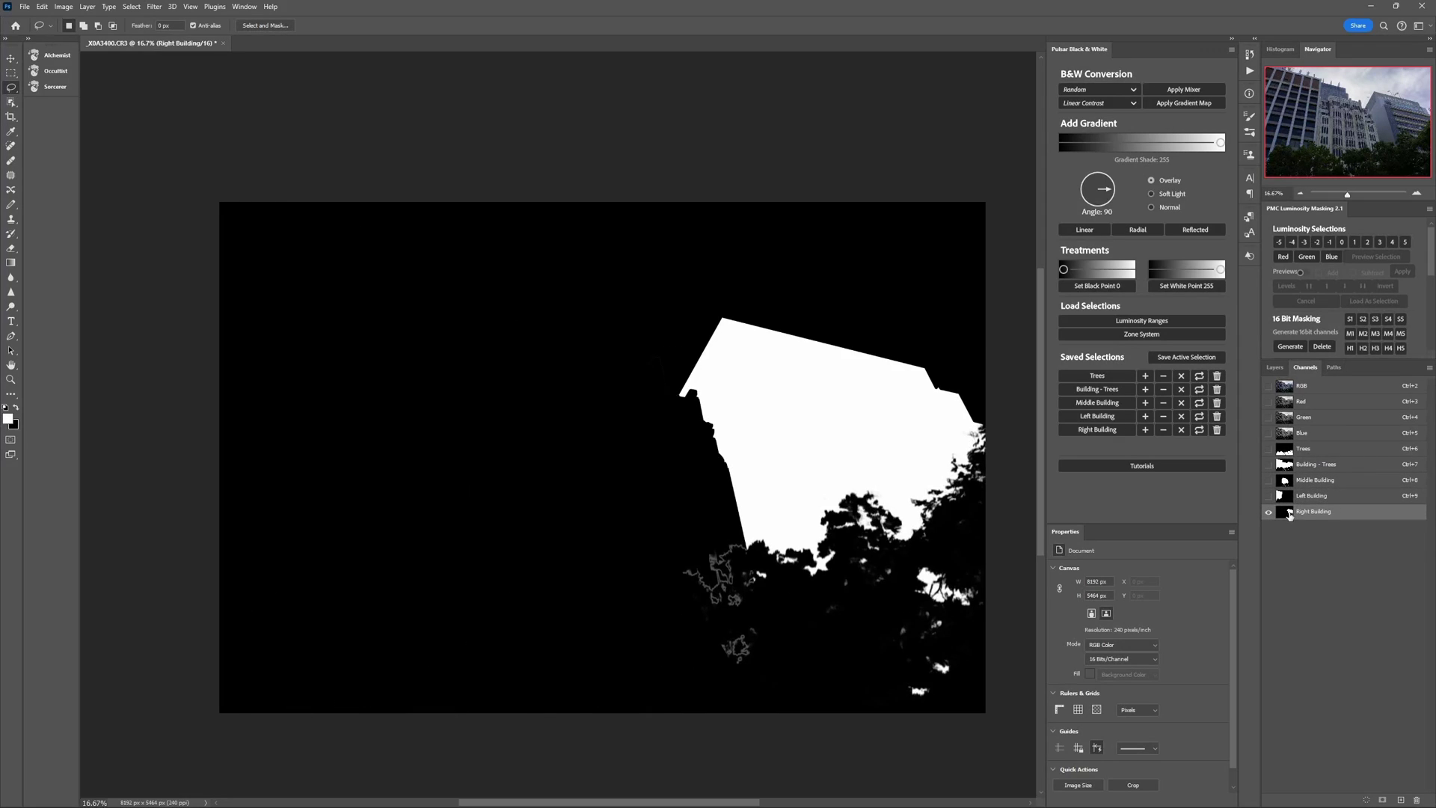
click(1289, 387)
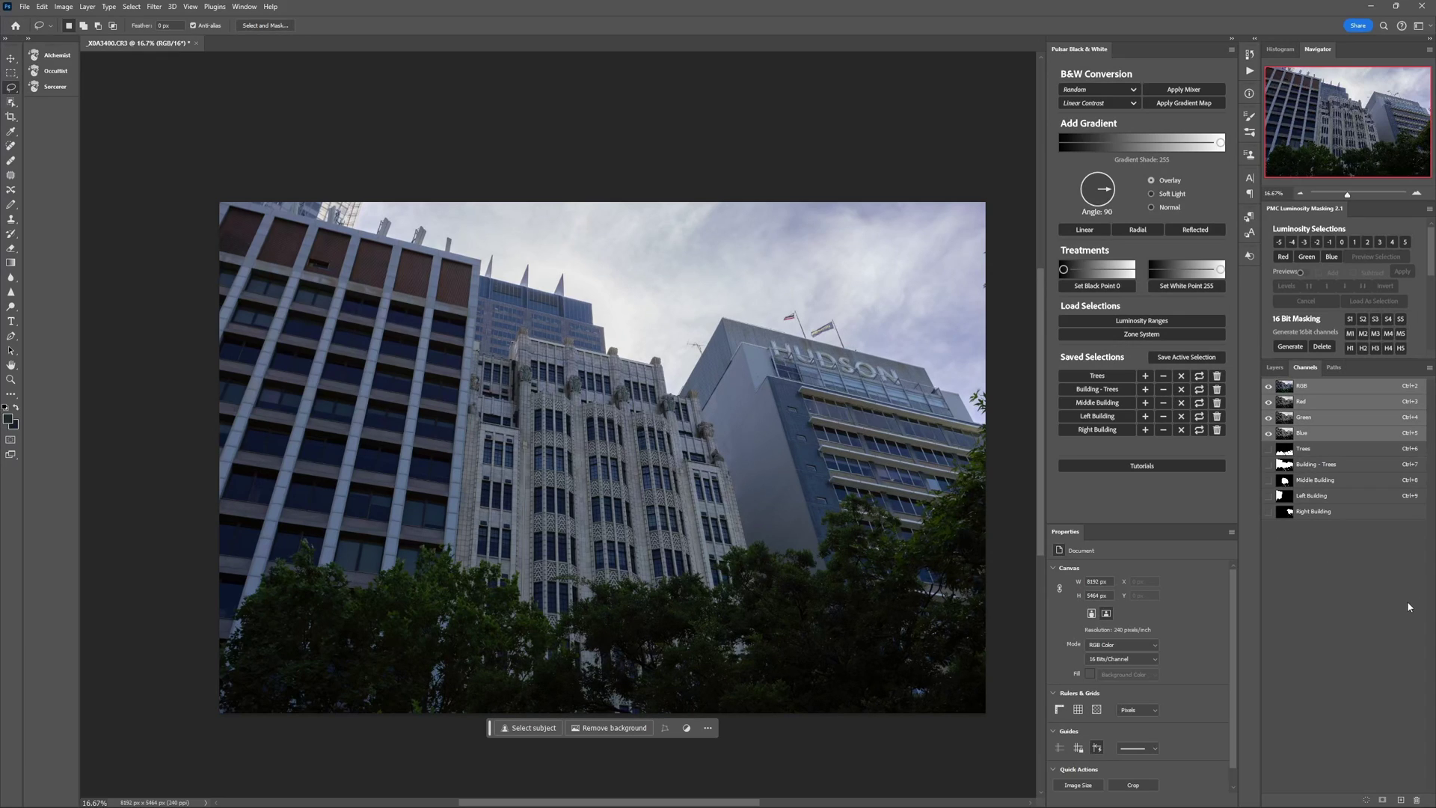
Load the Building - Trees channel as a selection, subtract the Middle Building channel, and save the result as a new alpha channel
click(1289, 467)
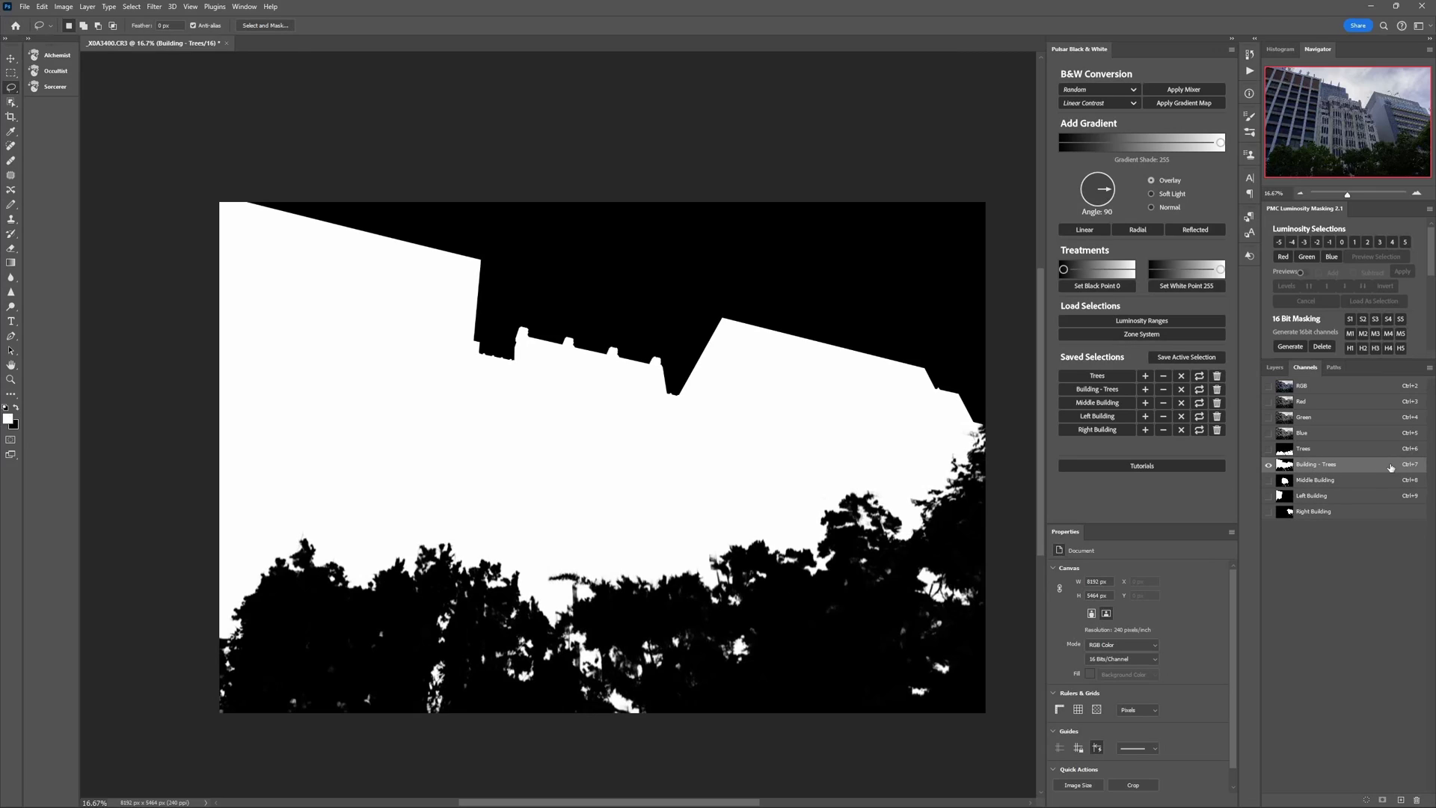
click(1287, 483)
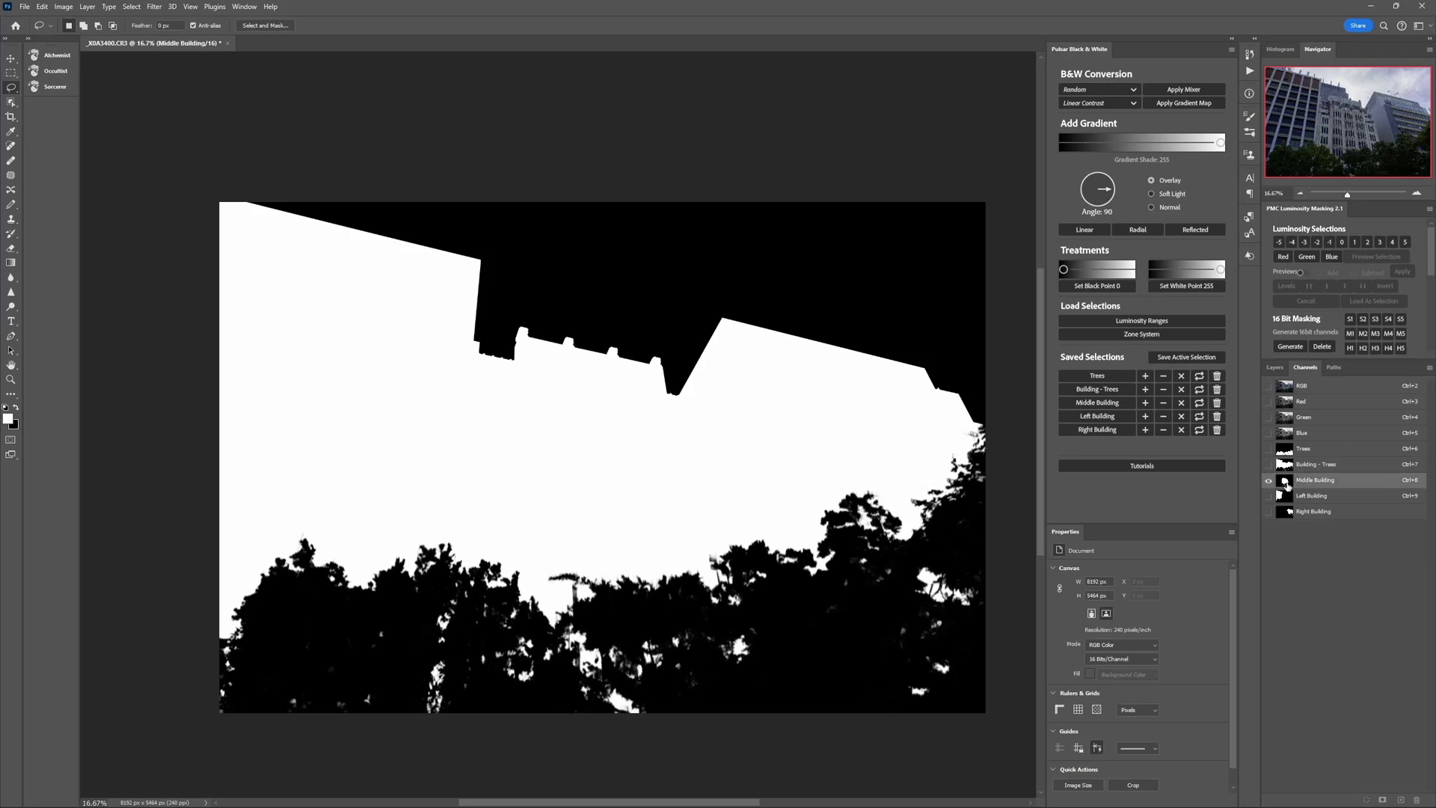
click(1287, 467)
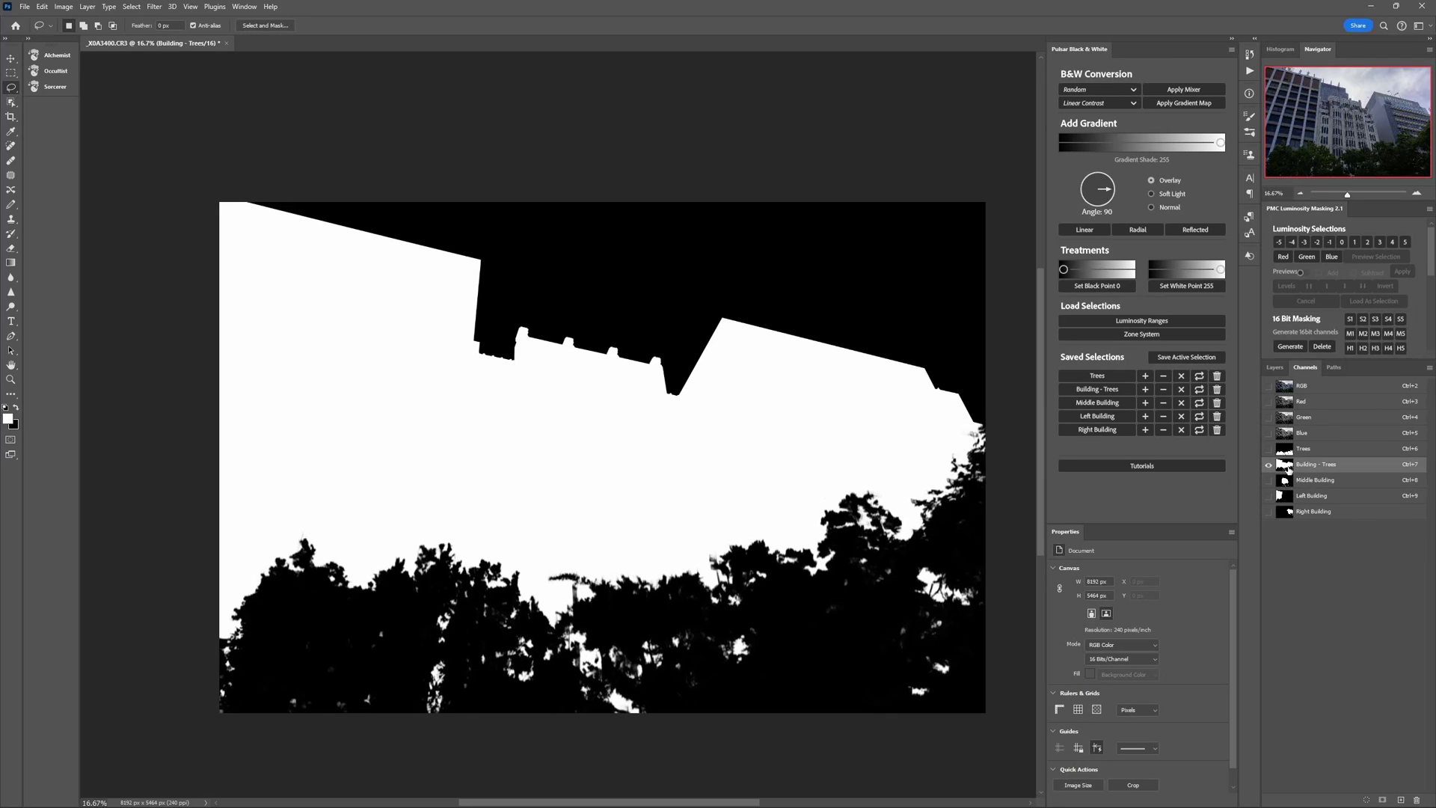
ctrl+click(1290, 471)
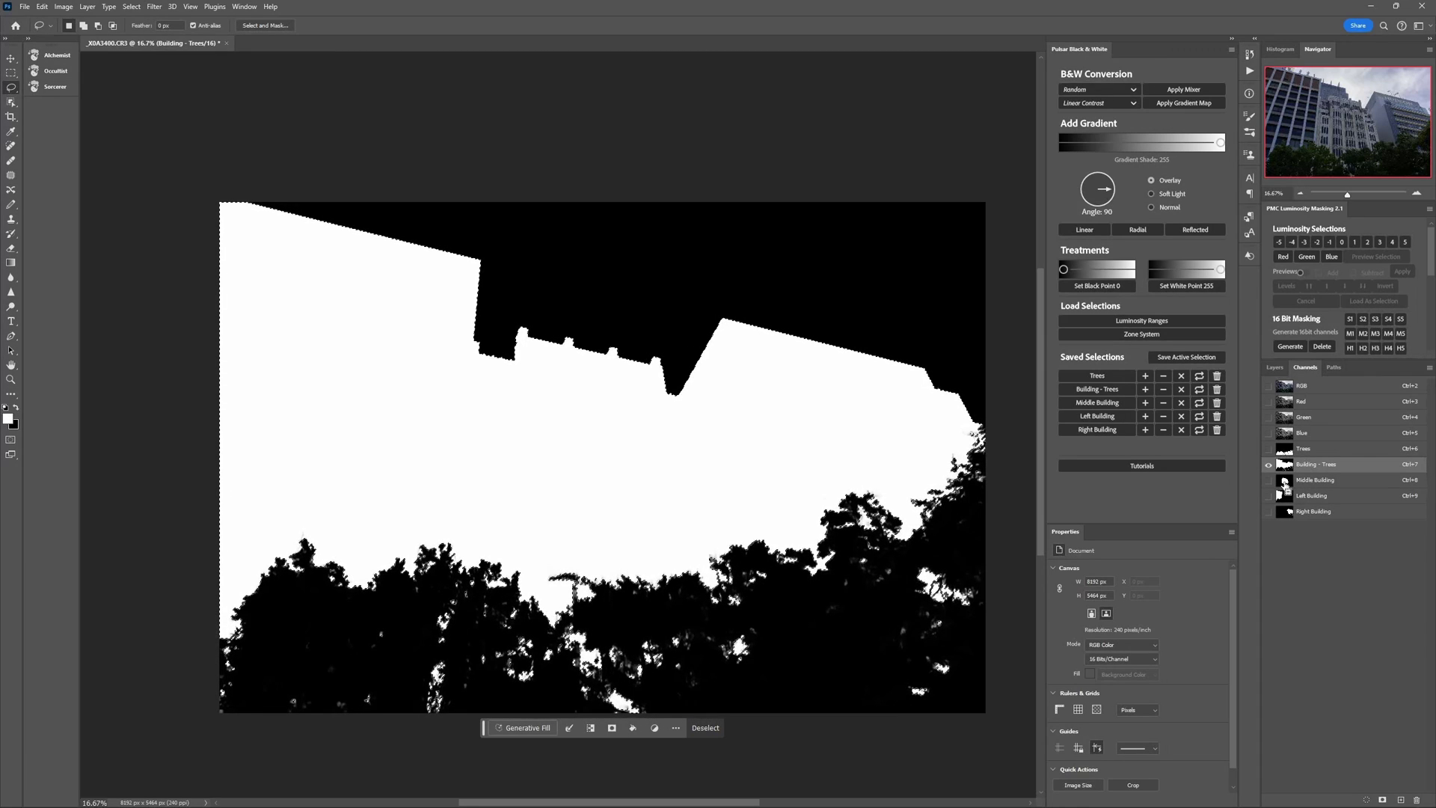
ctrl+alt+click(1285, 483)
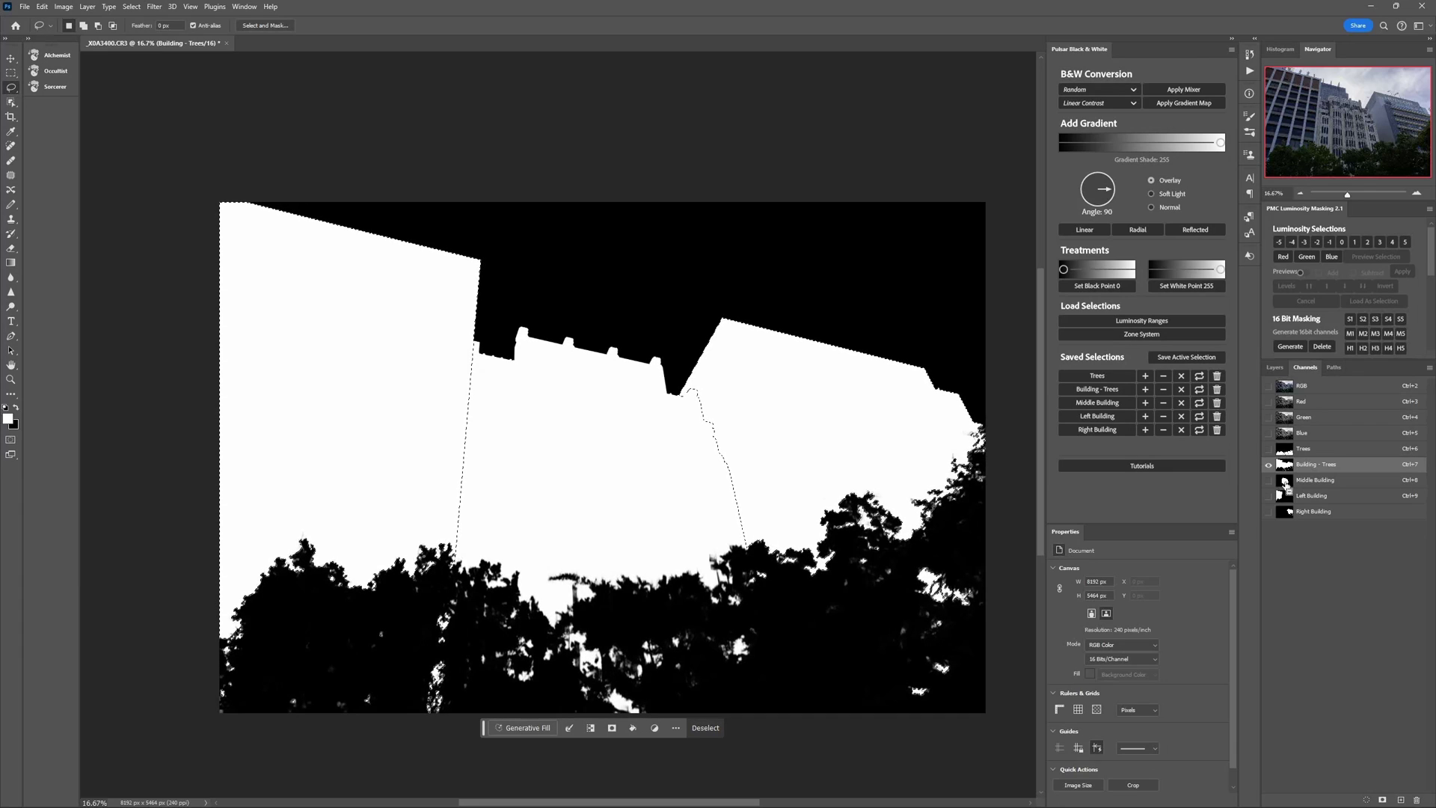
click(1383, 800)
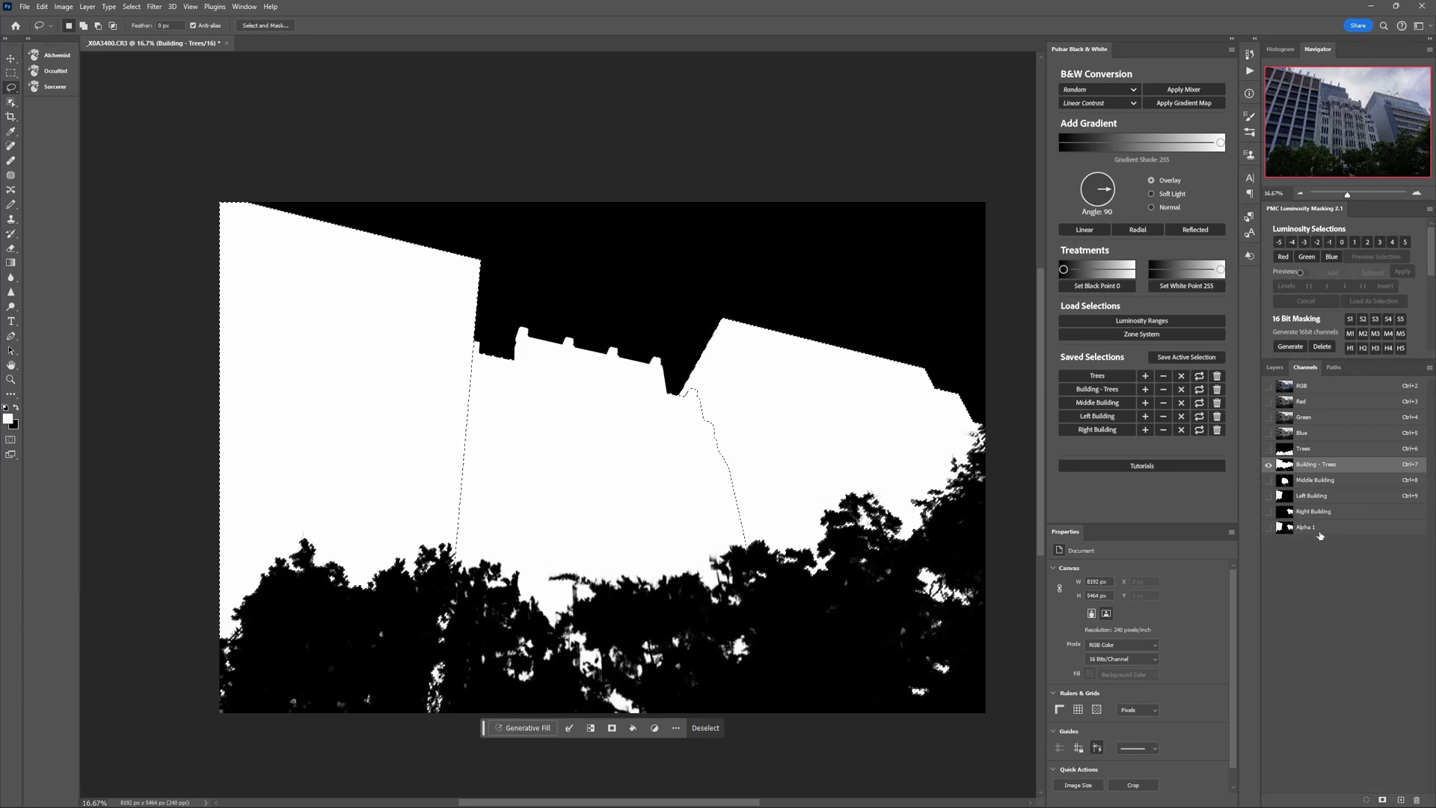
click(1283, 529)
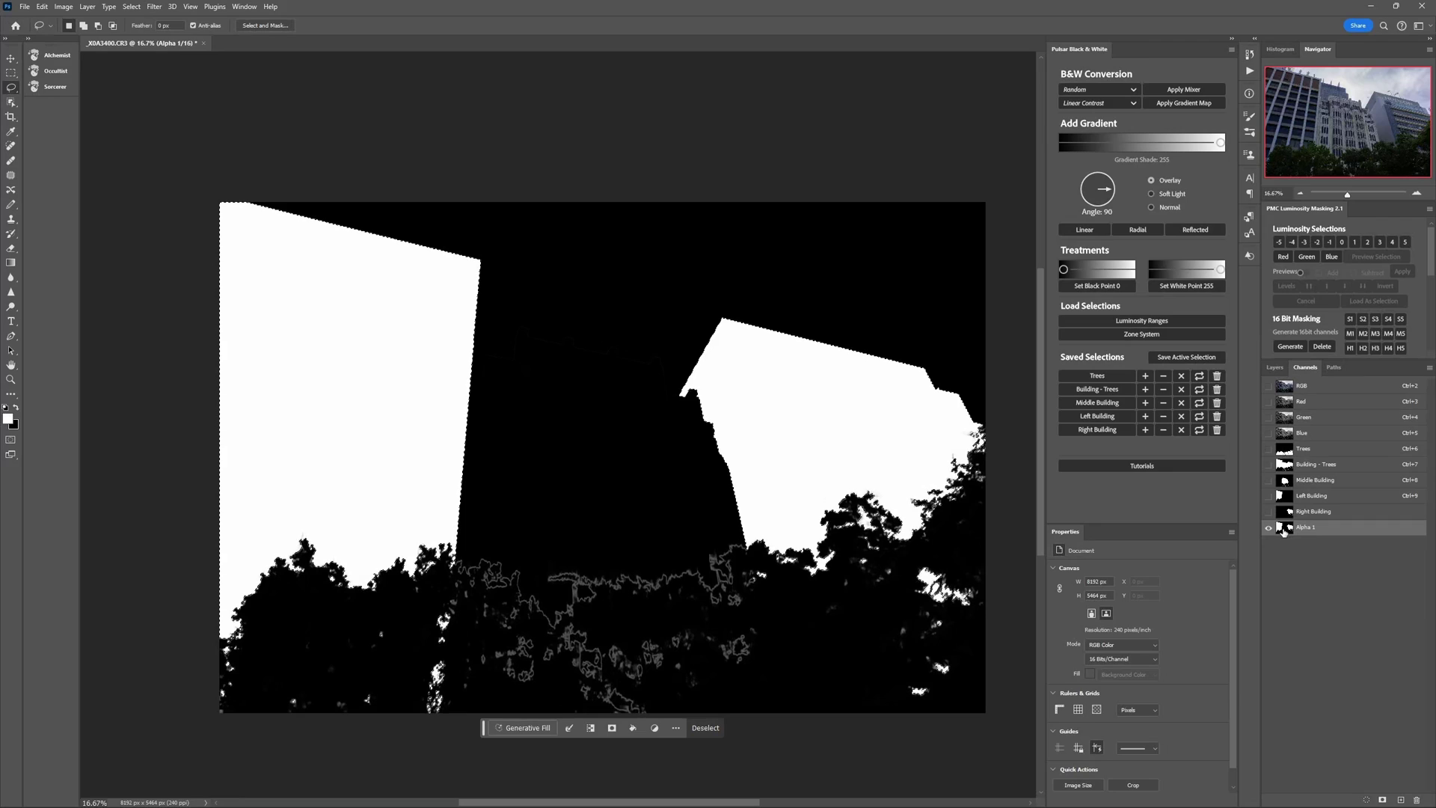
key(ctrl+d)
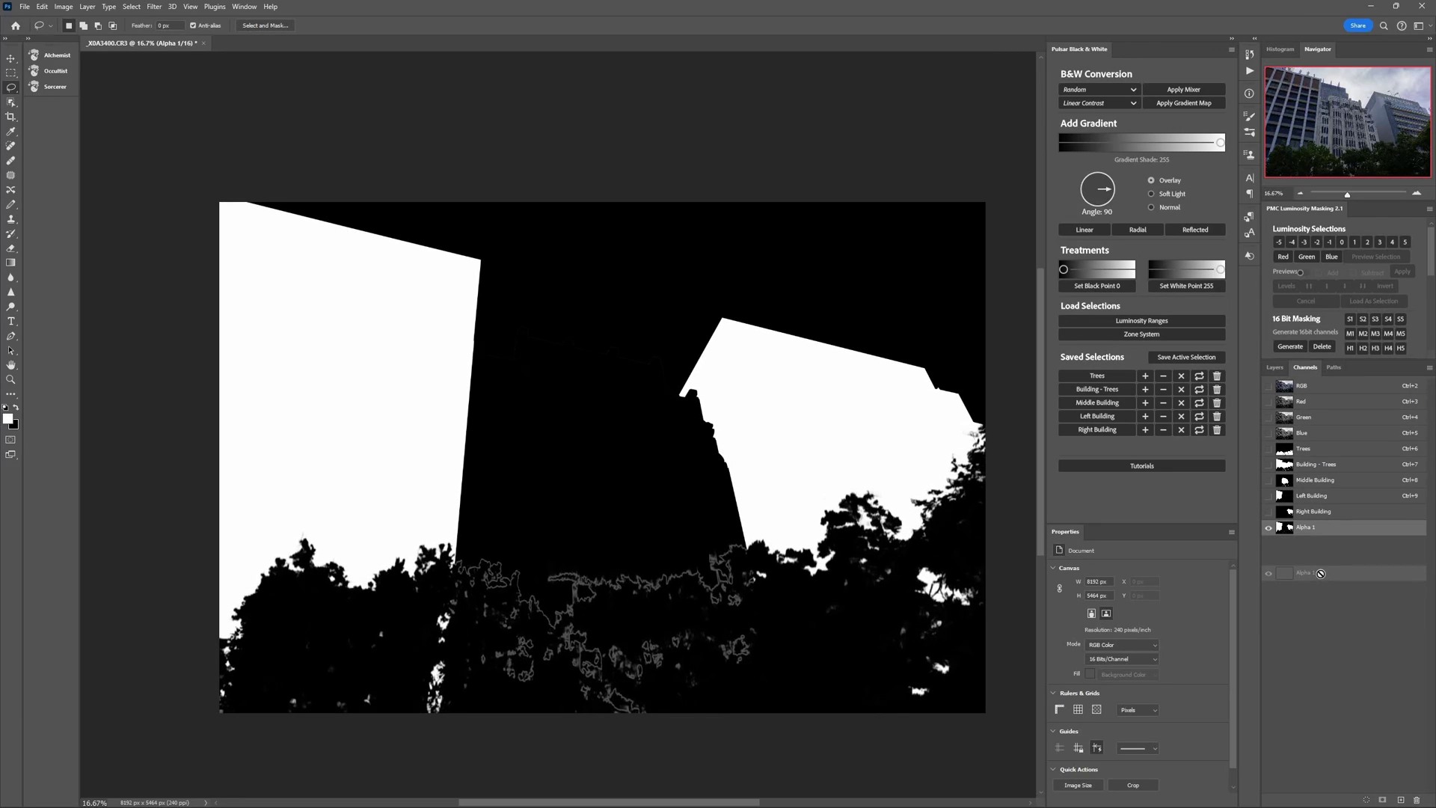
Lasso loosely around the left building in the RGB image, intersect it with the Alpha 1 channel and save it as another alpha channel
click(1287, 388)
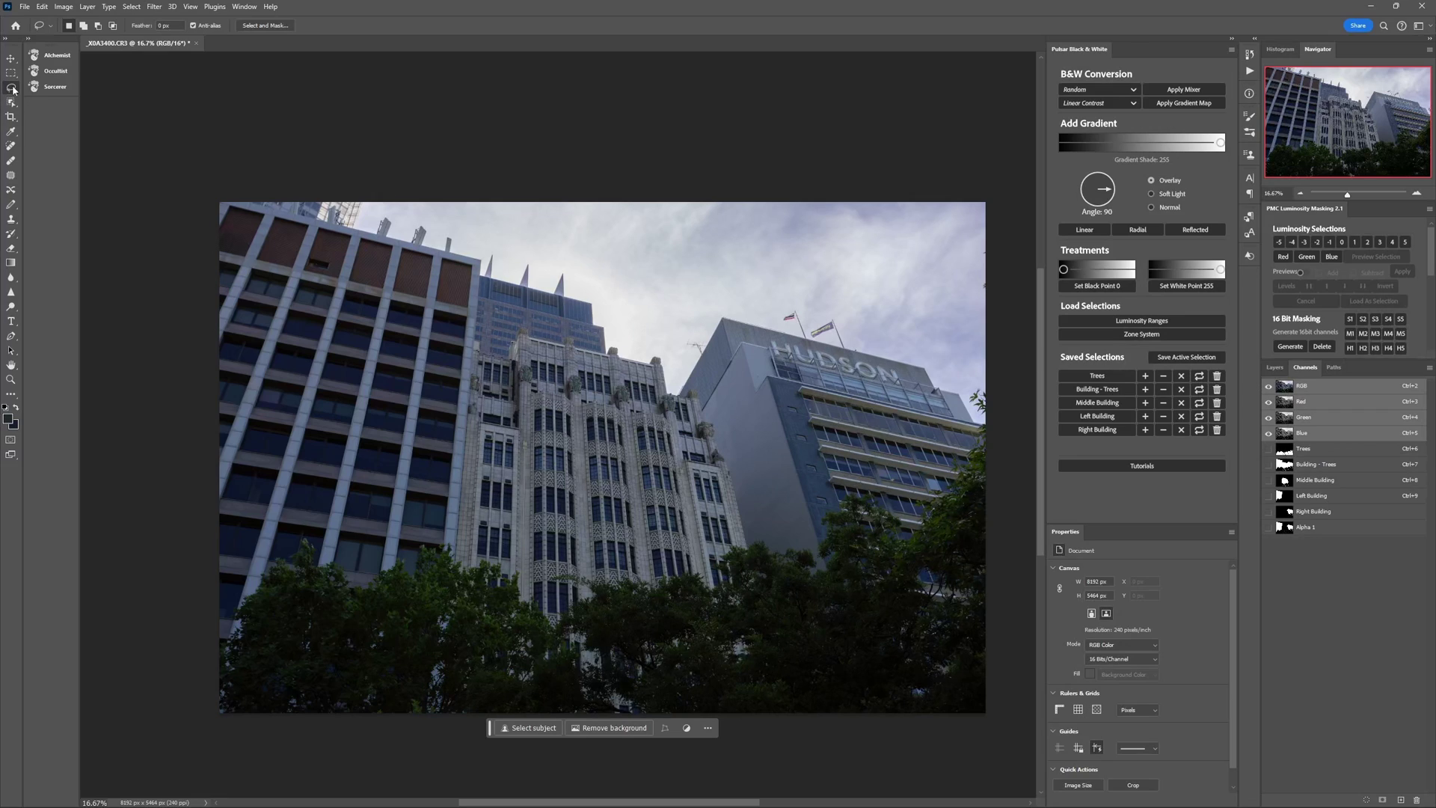
mouse_move(166, 194)
mouse_down()
mouse_move(521, 274)
mouse_move(513, 593)
mouse_move(343, 753)
mouse_move(127, 407)
mouse_move(128, 215)
mouse_move(326, 171)
mouse_up()
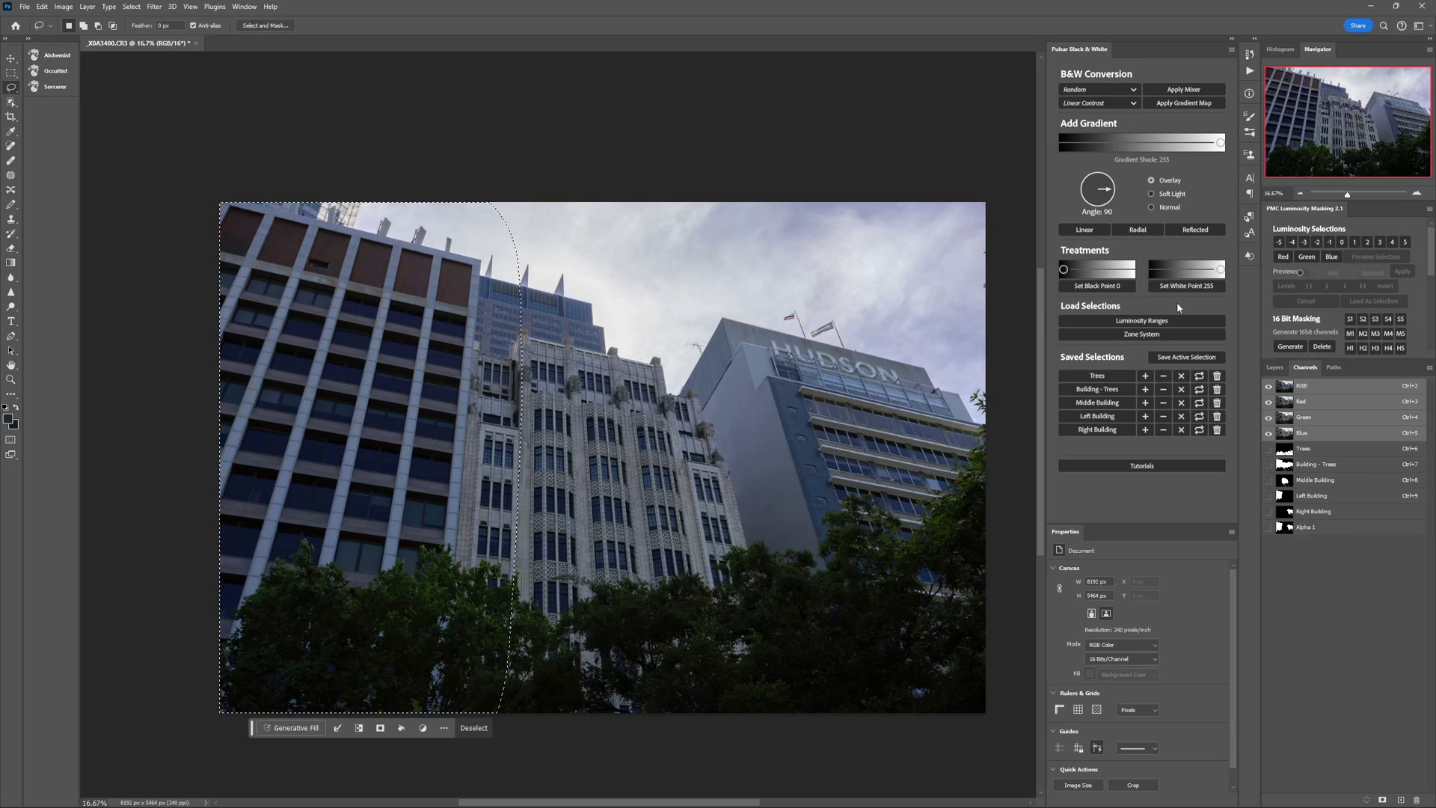
ctrl+alt+shift+click(1288, 531)
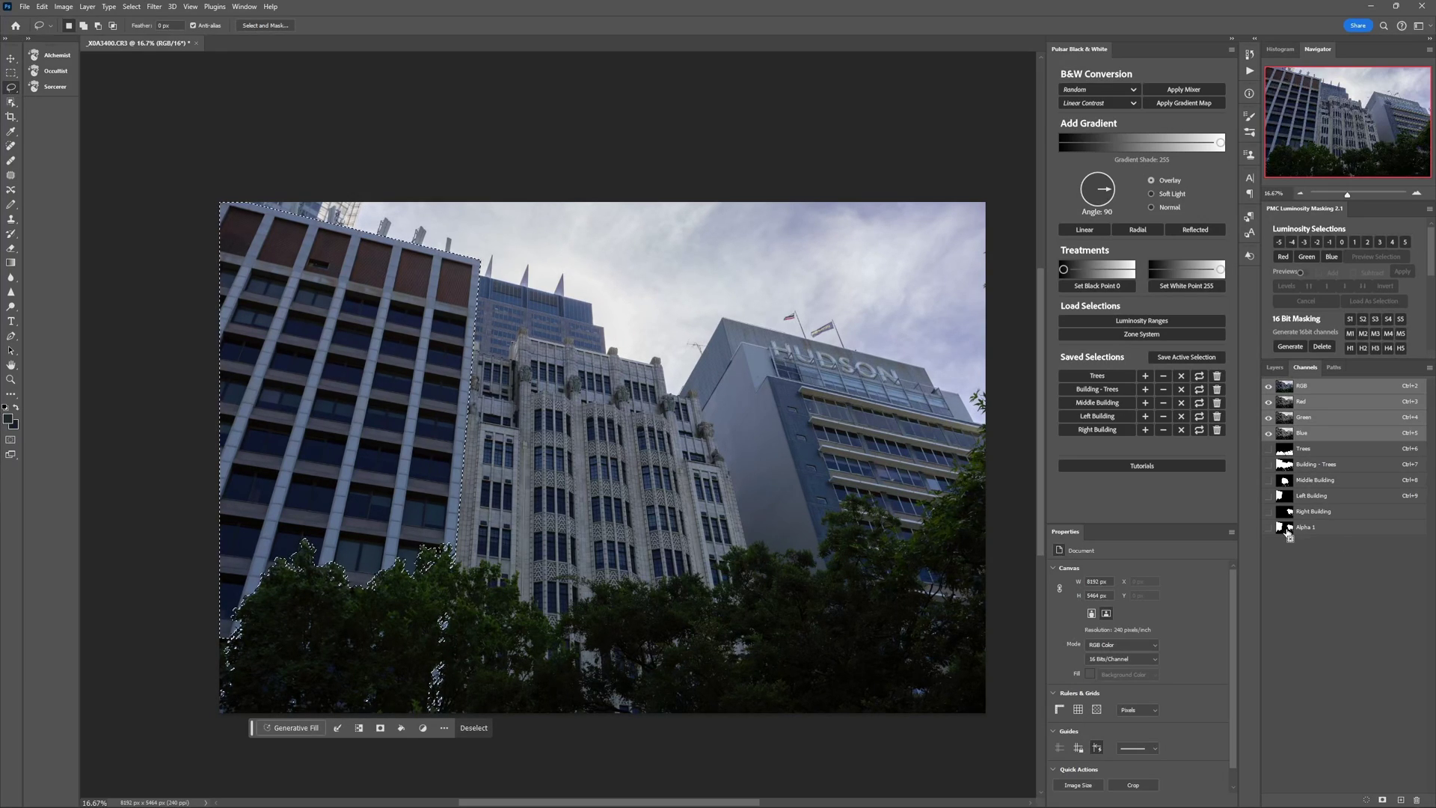
click(1382, 800)
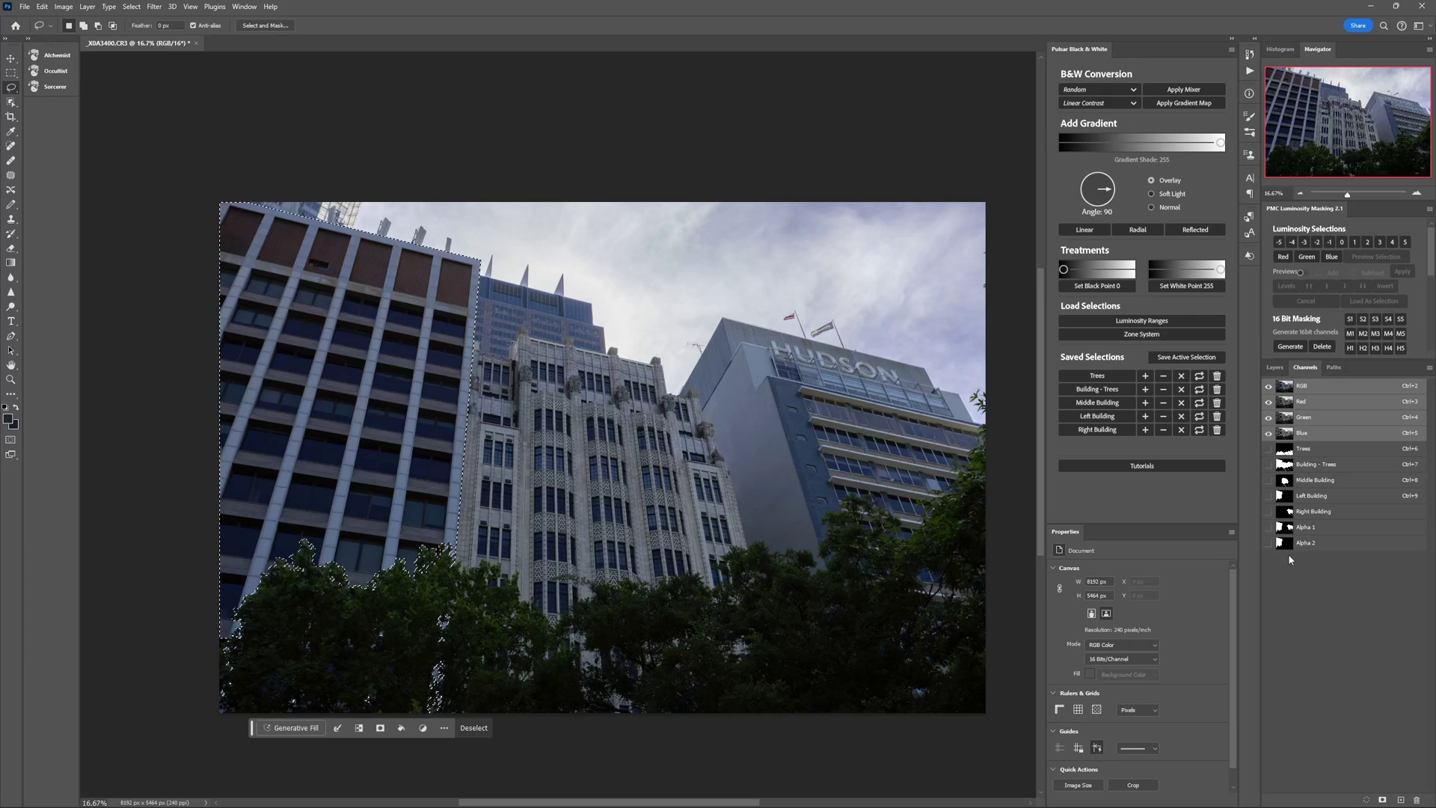
click(1305, 542)
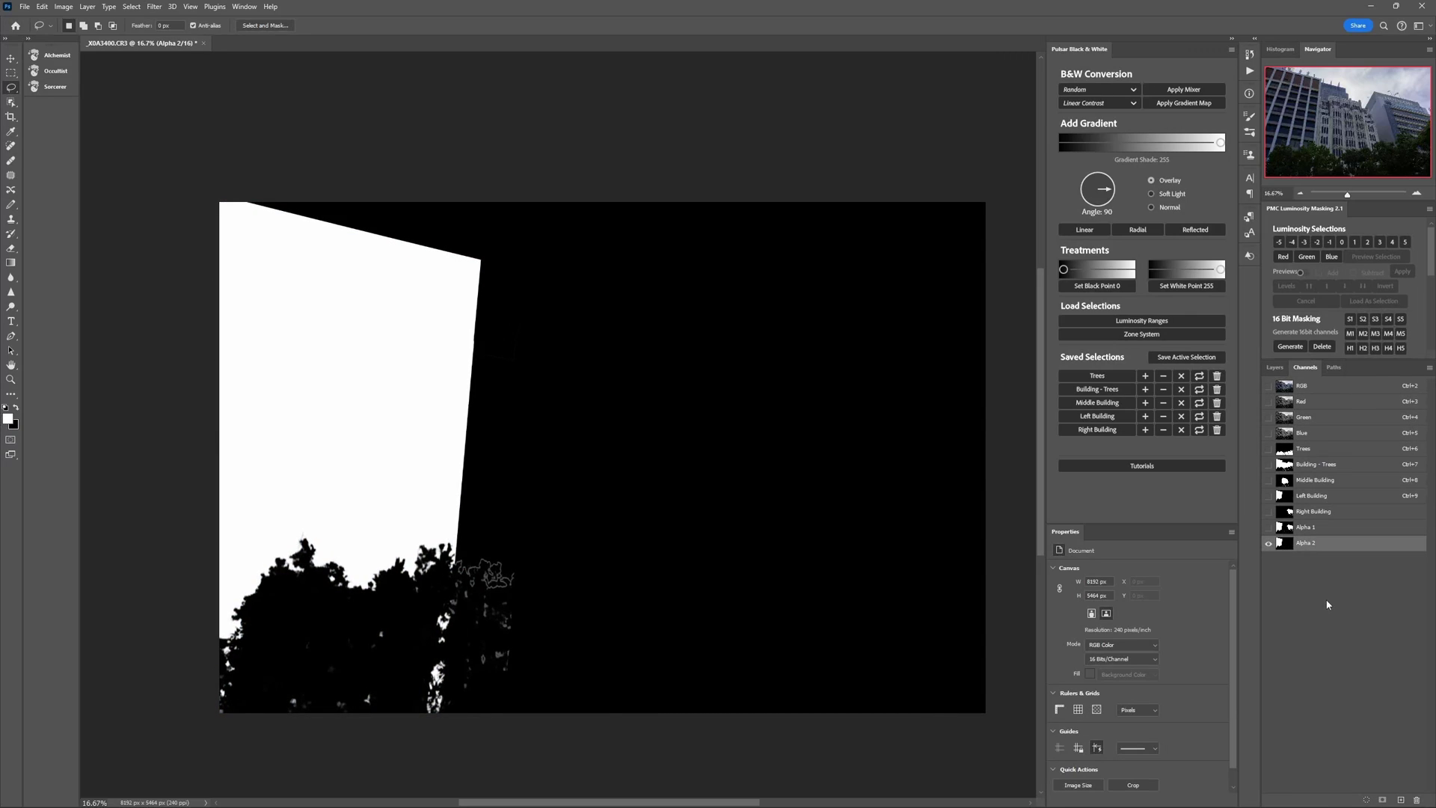
key(ctrl+2)
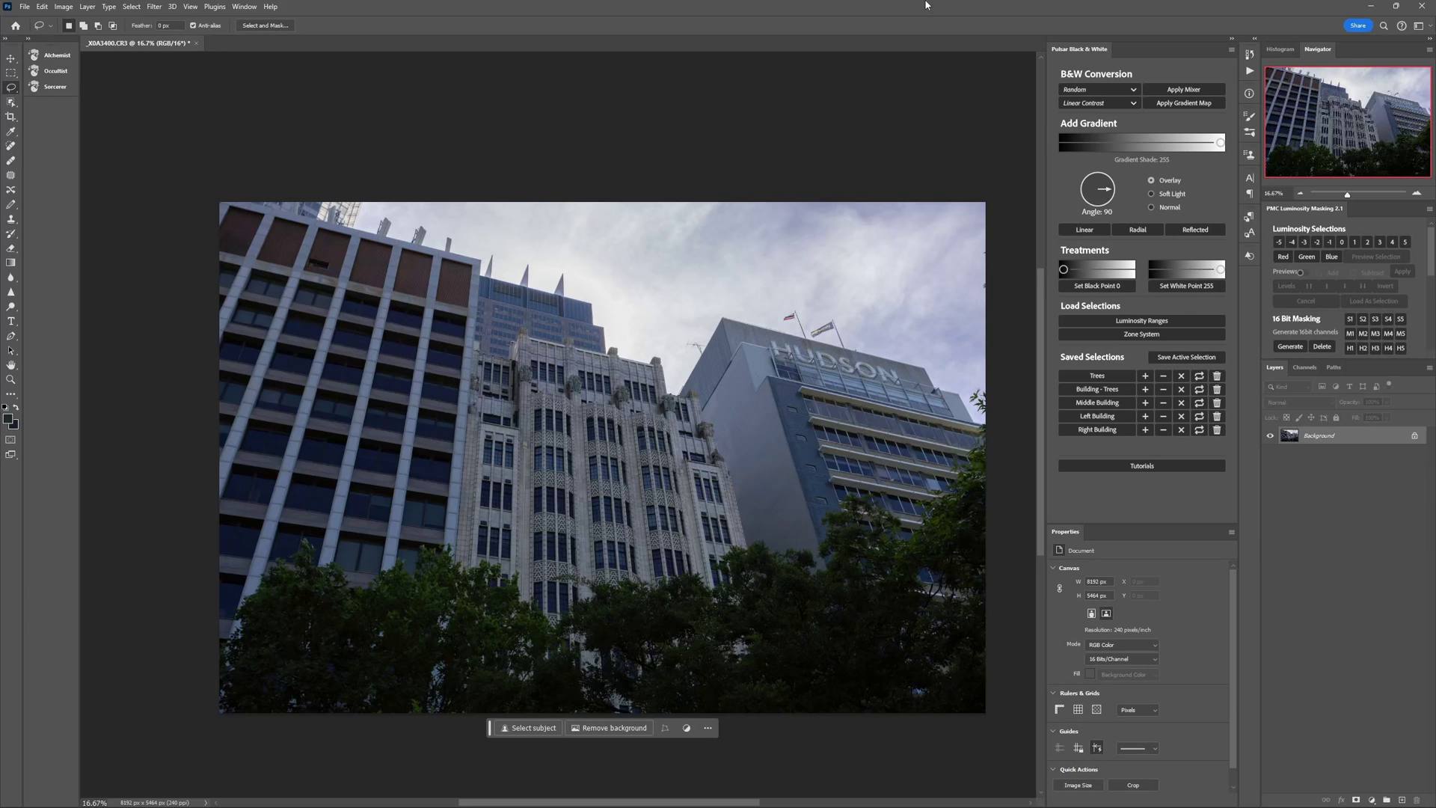